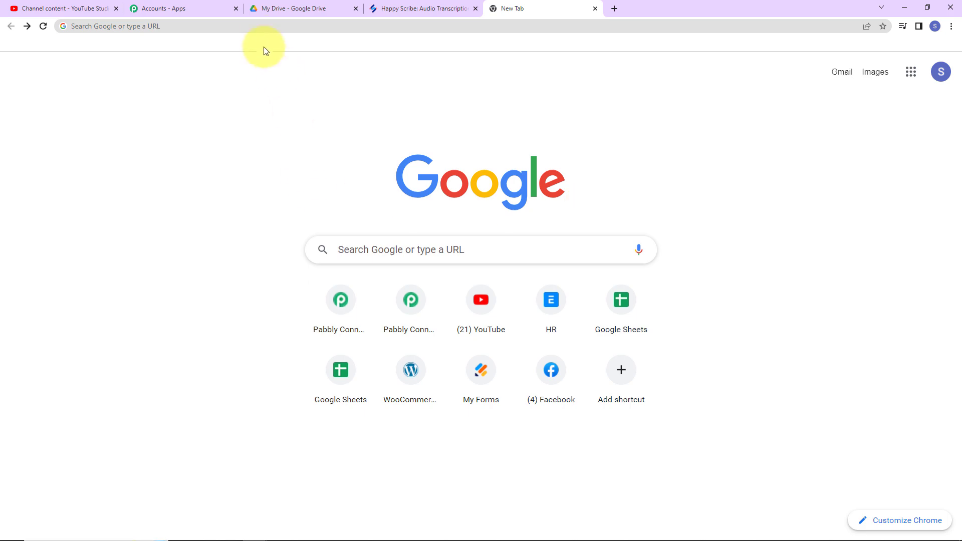
# Go to pabbly.com/apps and open the Pabbly Connect dashboard
pyautogui.click(260, 26)
pyautogui.write('pabbly.com/apps')
pyautogui.press('Return')
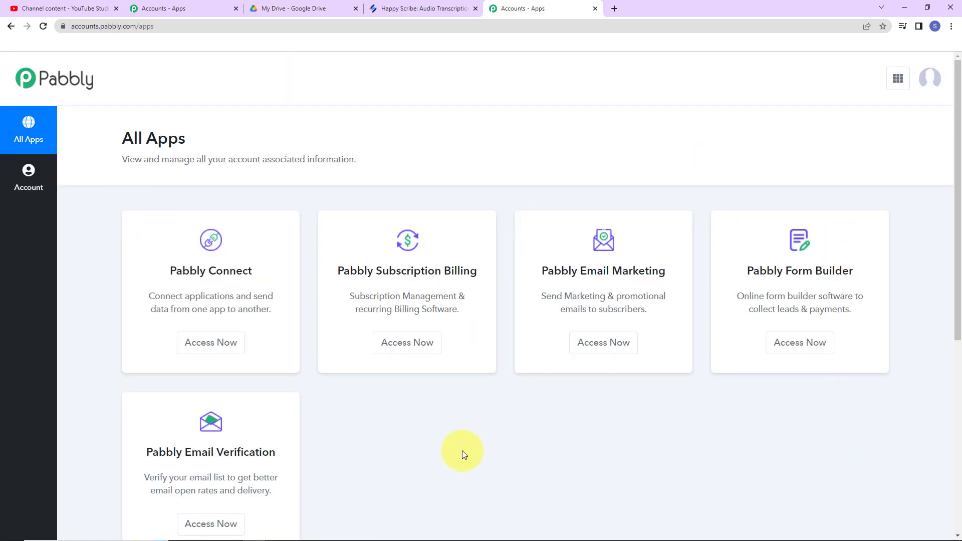
pyautogui.click(203, 343)
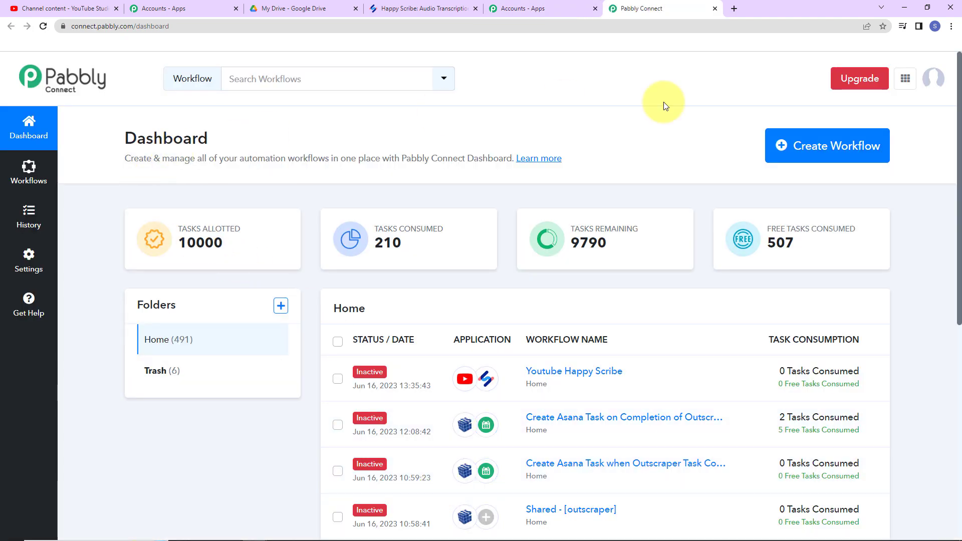
# Create a workflow named "Transcribe Youtube Video to Text /PDF/Docs"
pyautogui.click(833, 158)
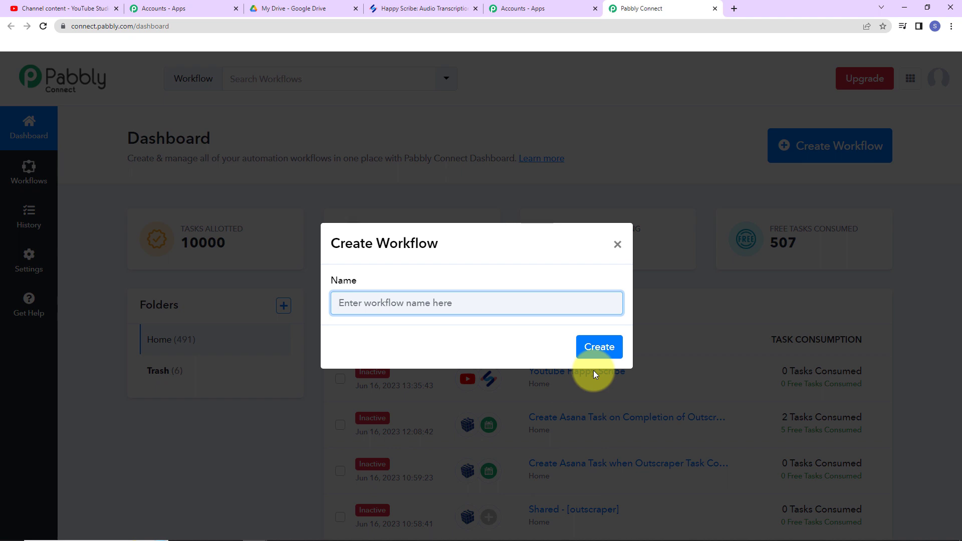
pyautogui.write('Transcribe Youtube Video to Text /PDF/Docs')
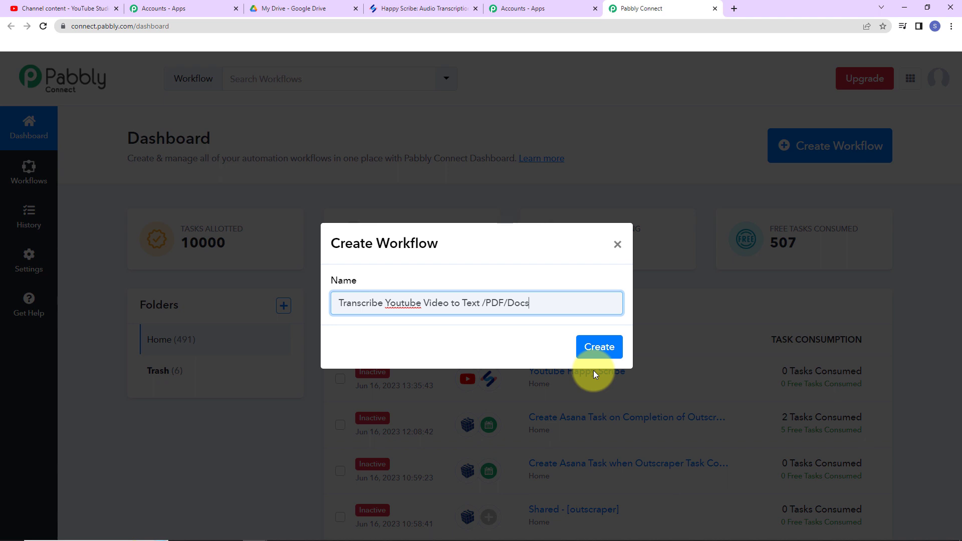
pyautogui.click(602, 344)
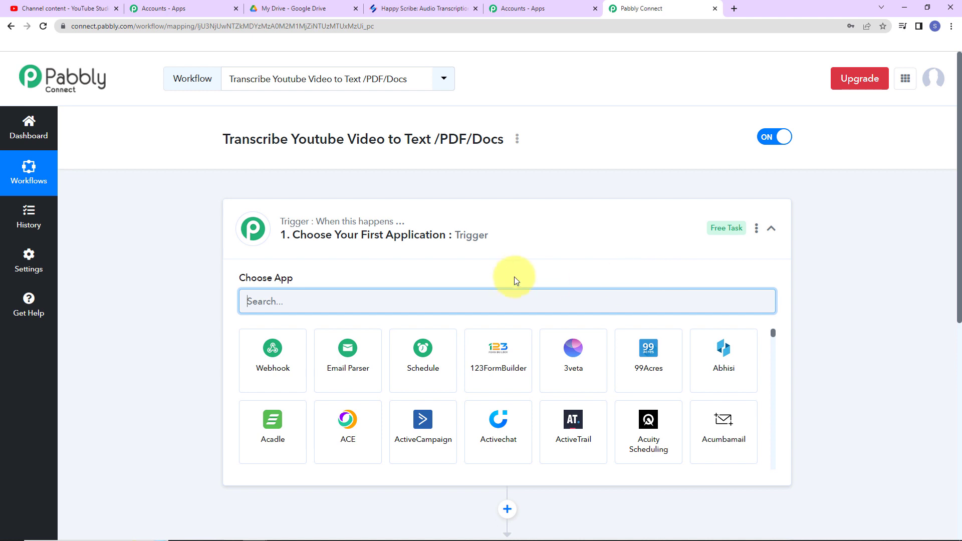
# Set the workflow trigger to YouTube with the event New Video in Channel with Video URL
pyautogui.scroll(-2, 489, 311)
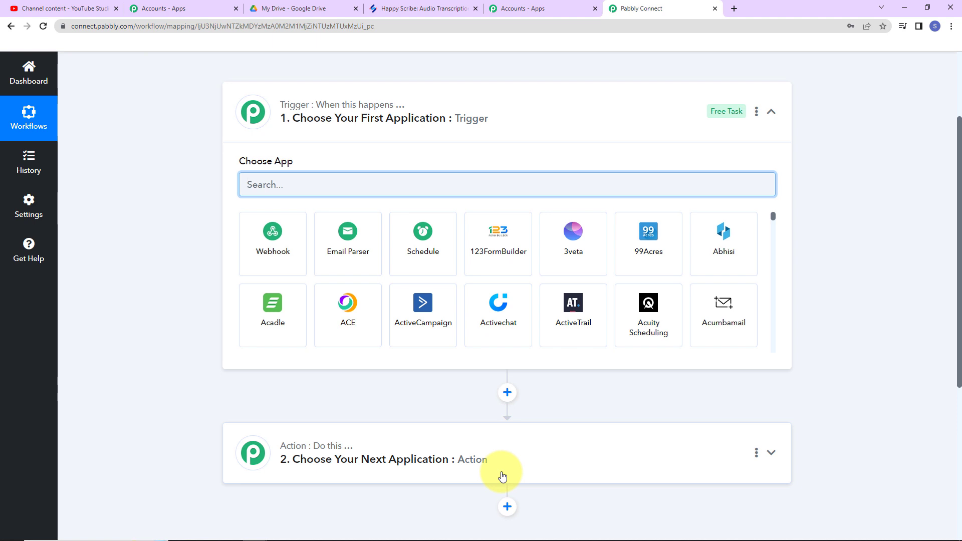
pyautogui.scroll(2, 537, 141)
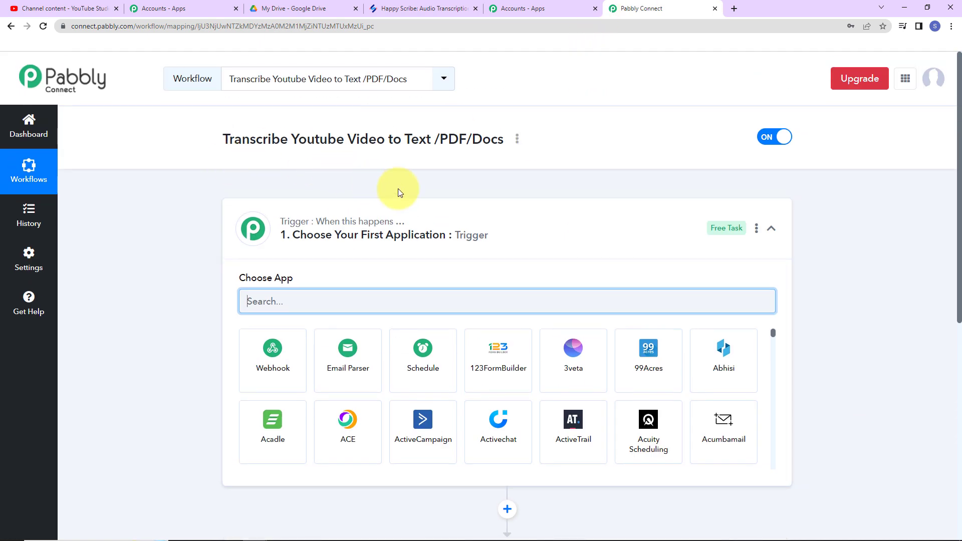
pyautogui.scroll(-2, 398, 264)
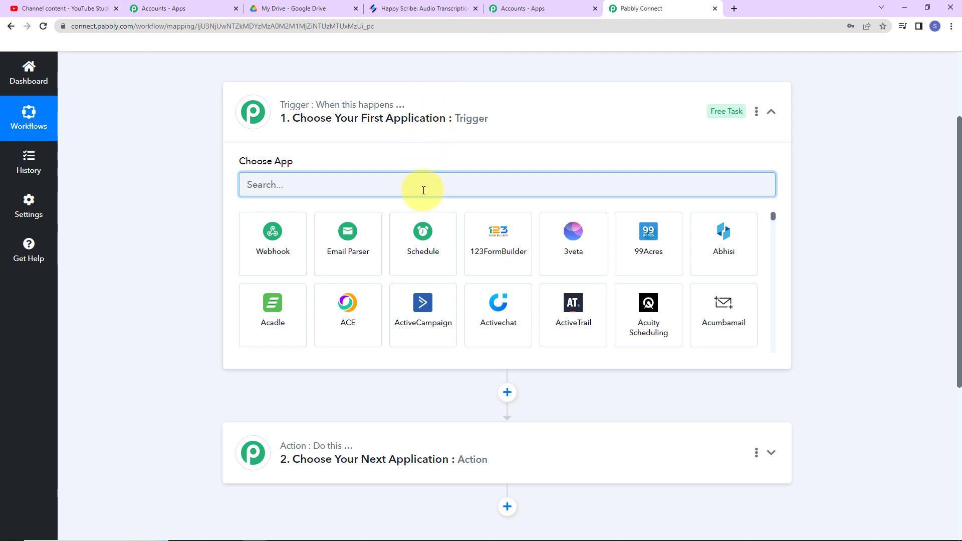
pyautogui.write('you')
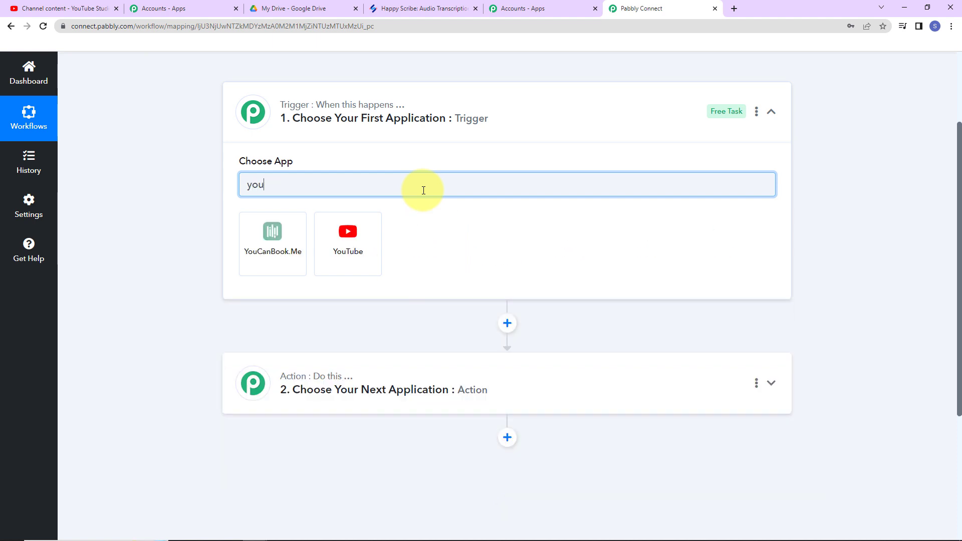
pyautogui.click(345, 245)
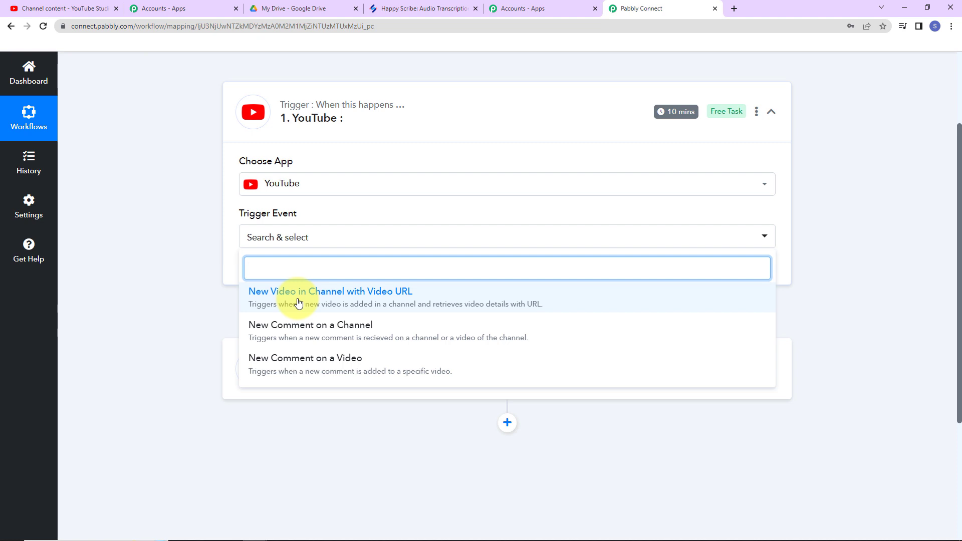
pyautogui.click(299, 303)
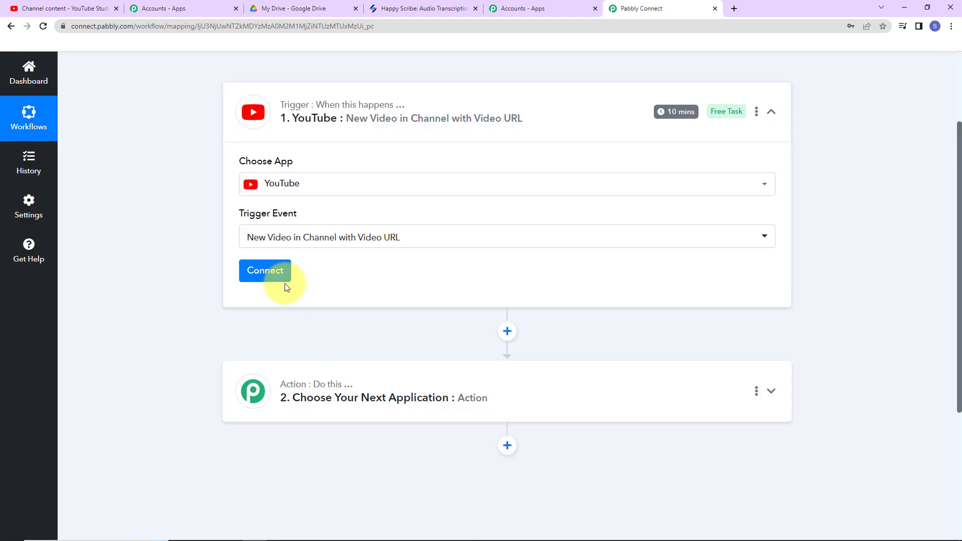
# Connect the YouTube trigger through a new connection, choosing the Google account and granting Pabbly Connect access
pyautogui.click(283, 280)
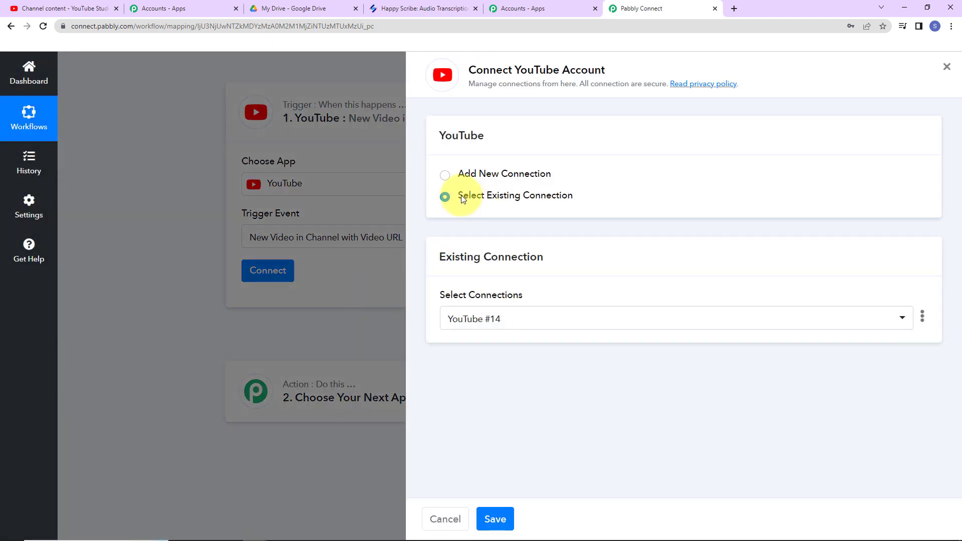
pyautogui.click(445, 175)
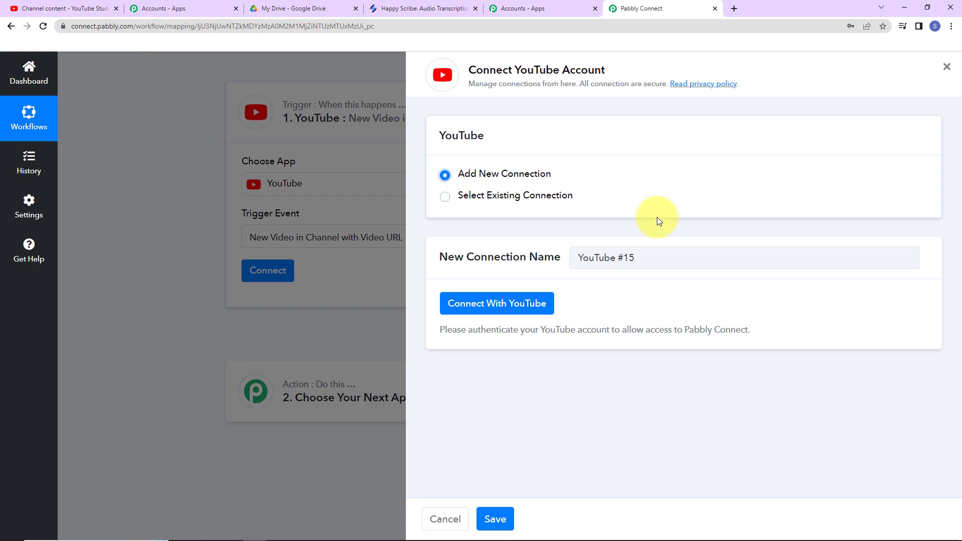
pyautogui.click(493, 304)
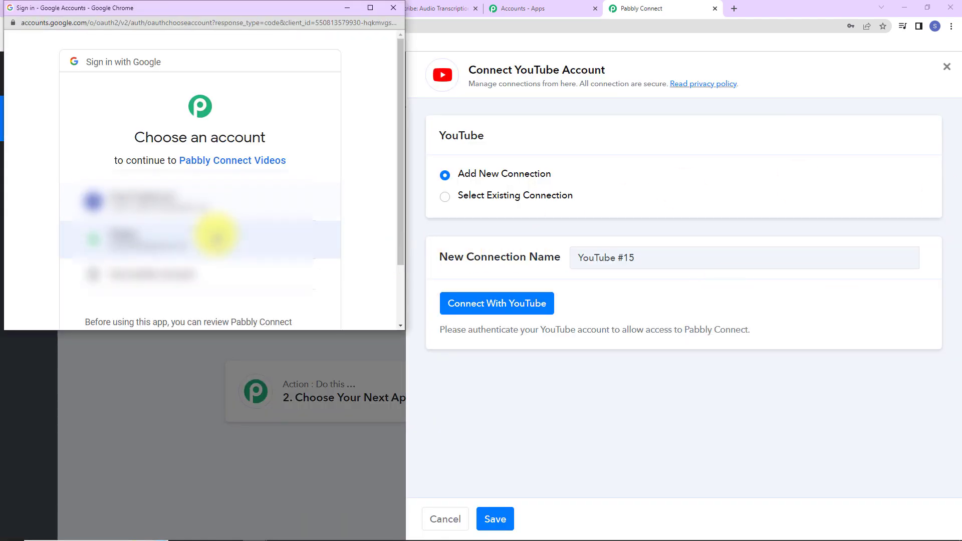
pyautogui.click(216, 235)
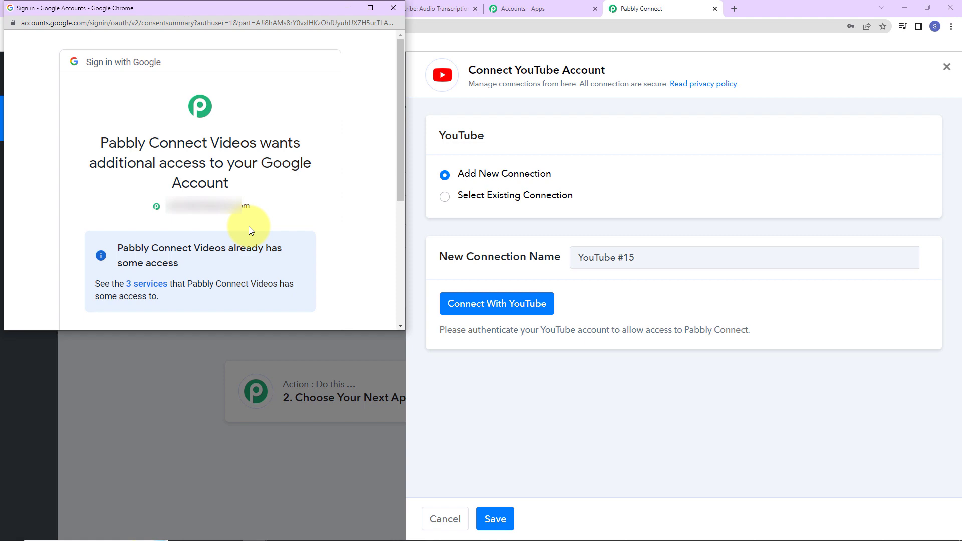
pyautogui.scroll(-5, 250, 230)
pyautogui.click(250, 238)
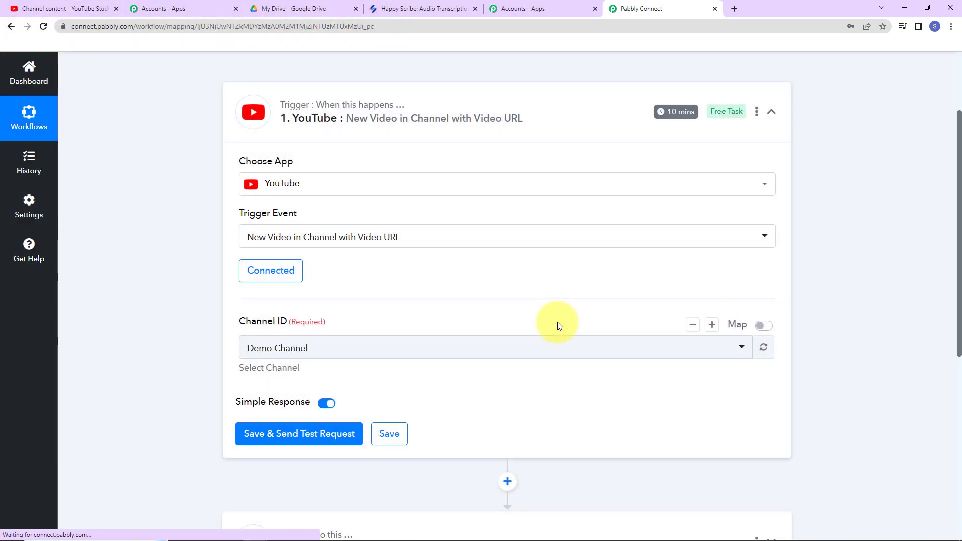
# Check the channel identity in YouTube Studio, then save the trigger for Demo Channel and send a test request
pyautogui.scroll(-2, 440, 274)
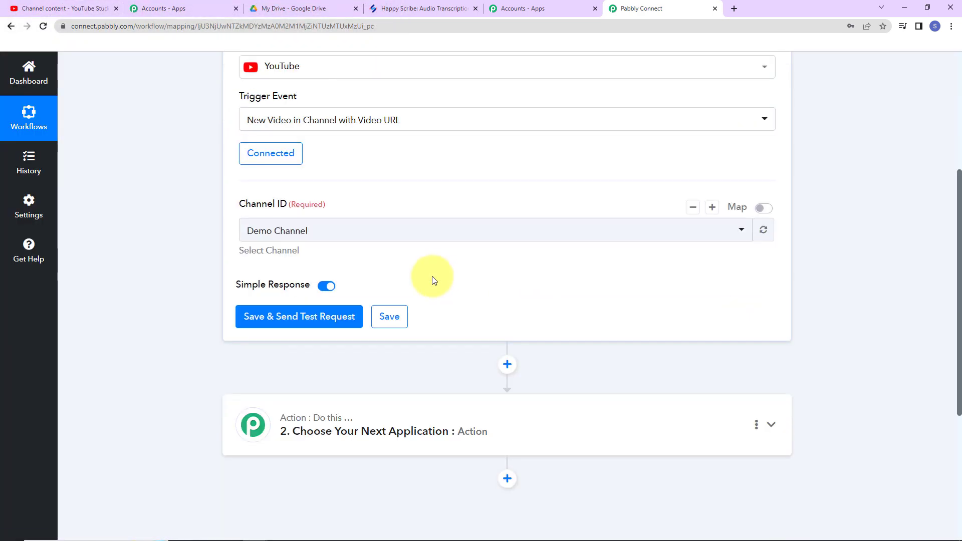
pyautogui.click(76, 9)
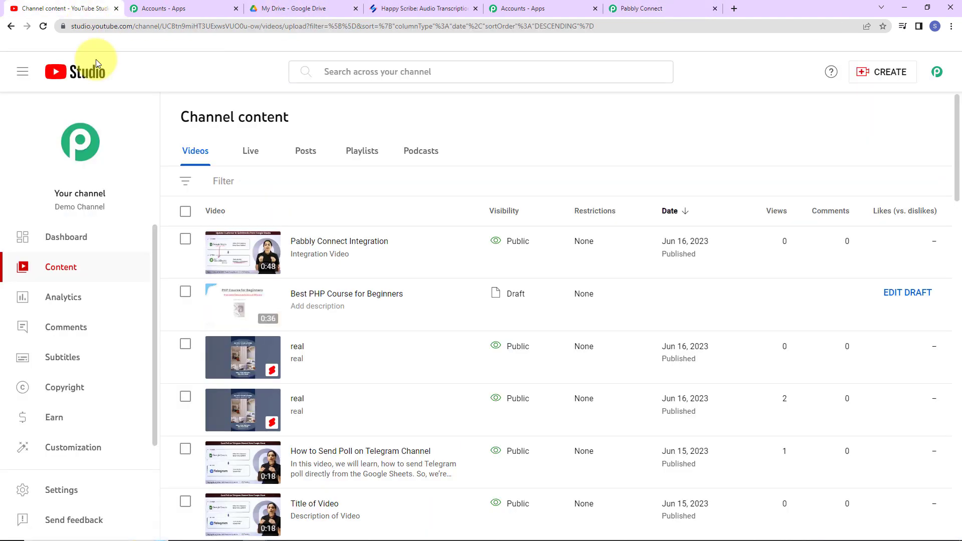
pyautogui.click(936, 72)
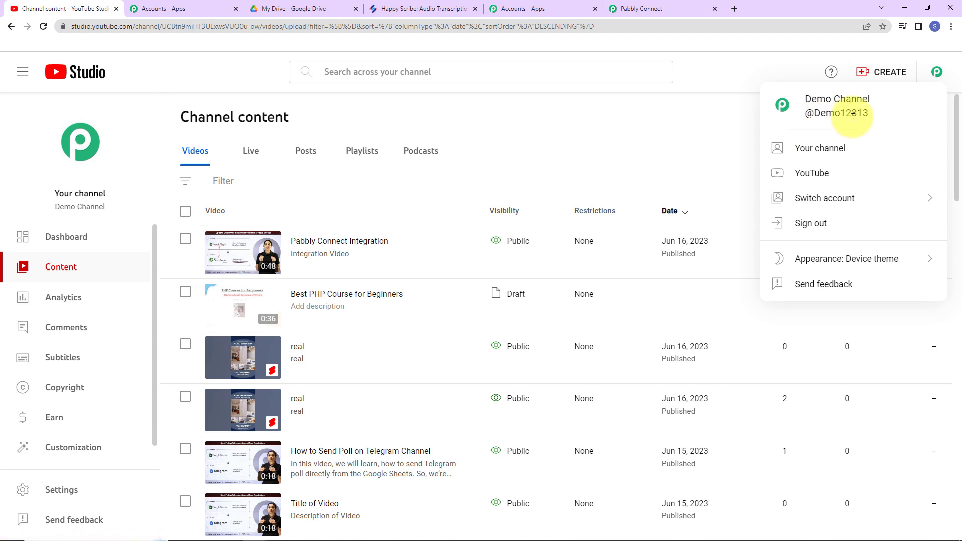
pyautogui.click(654, 11)
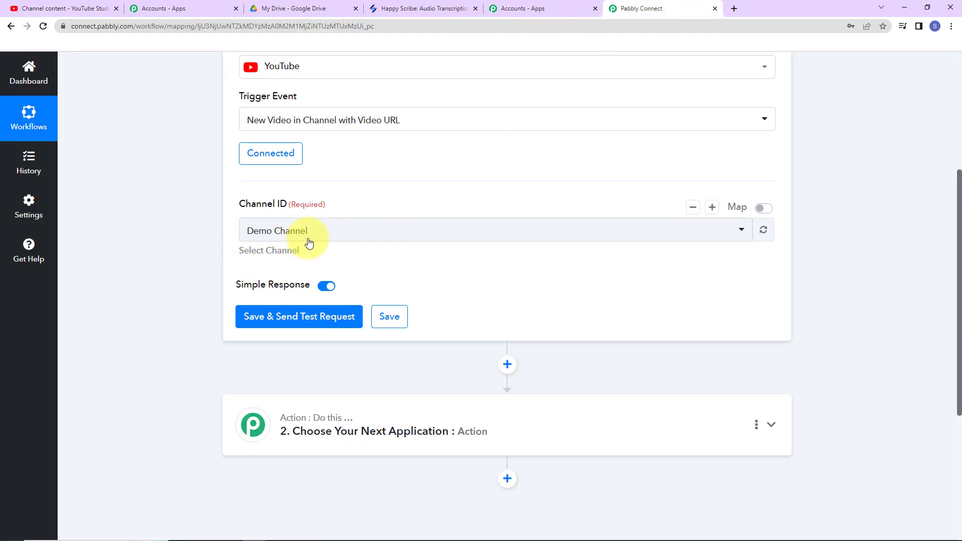
pyautogui.click(271, 320)
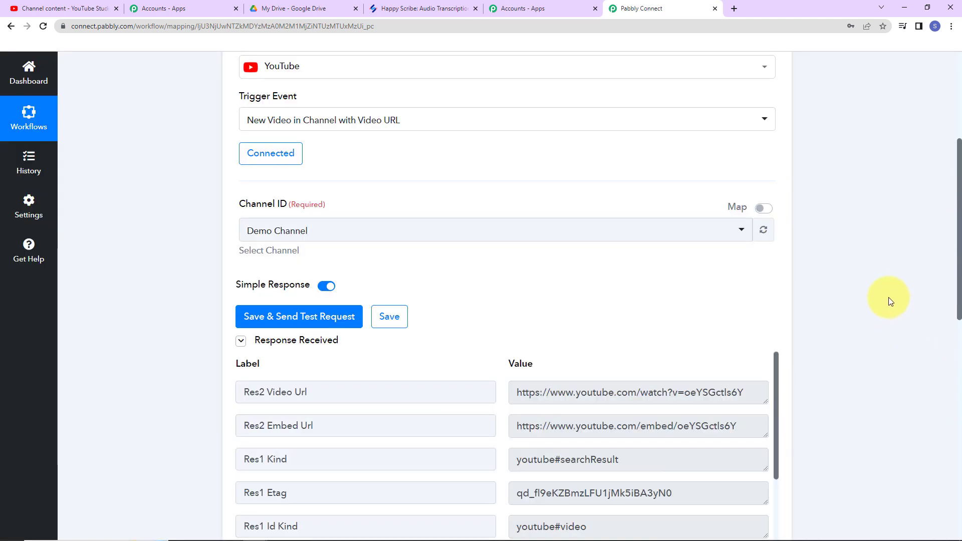
# Compare the video details in the YouTube test response with the newest video in YouTube Studio
pyautogui.click(89, 8)
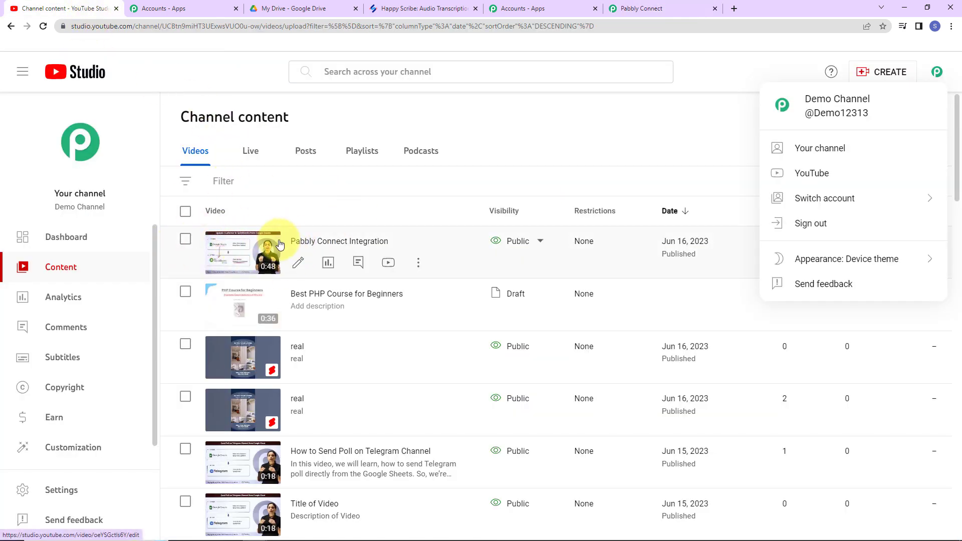
pyautogui.click(631, 8)
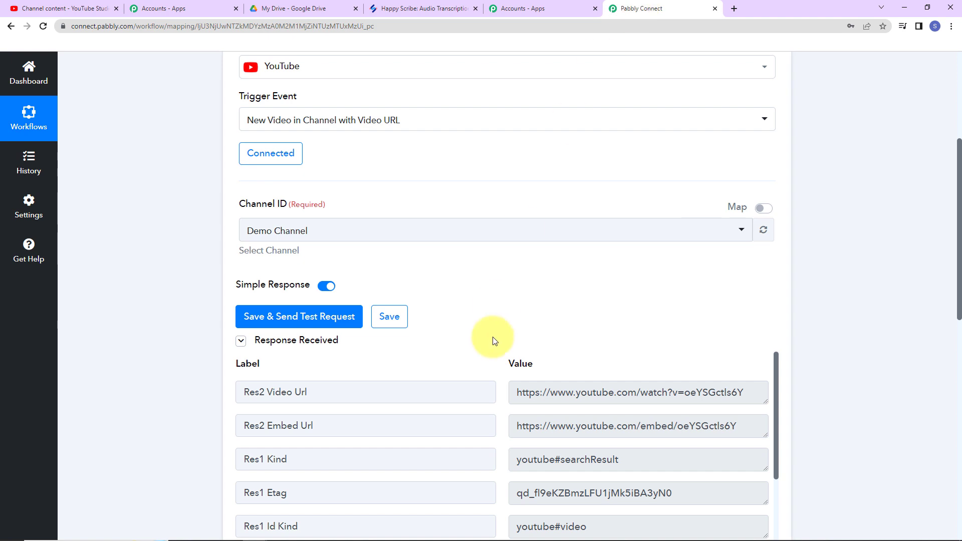
pyautogui.scroll(-2, 492, 342)
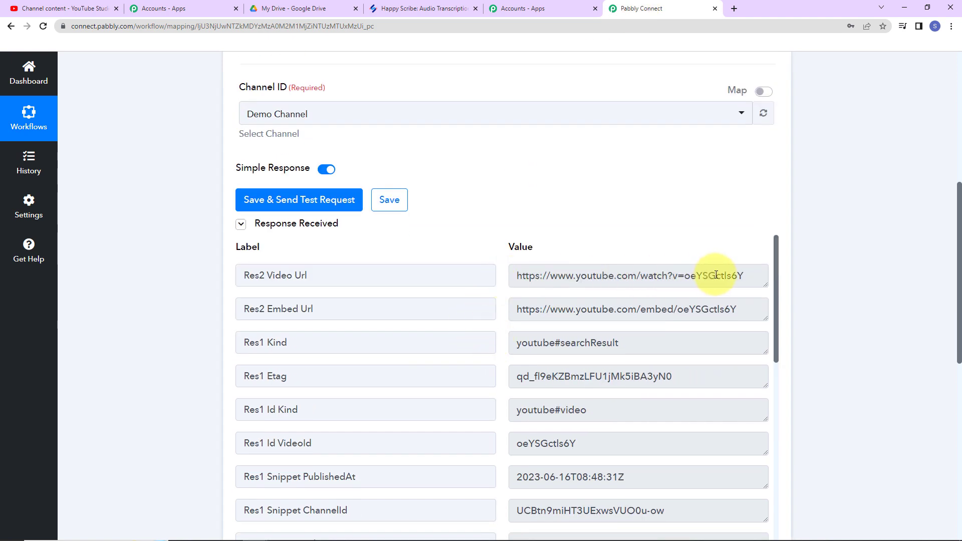
pyautogui.scroll(-2, 599, 340)
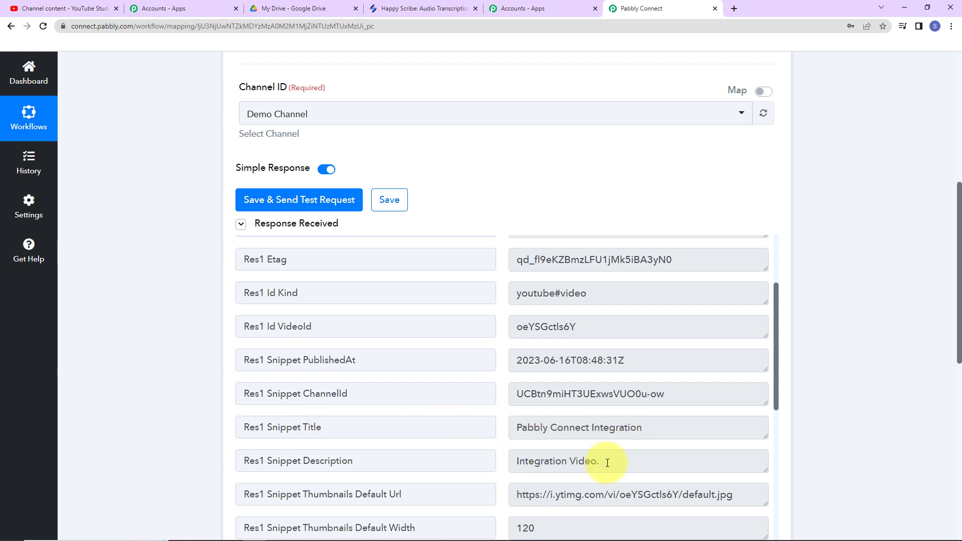
pyautogui.scroll(-4, 625, 441)
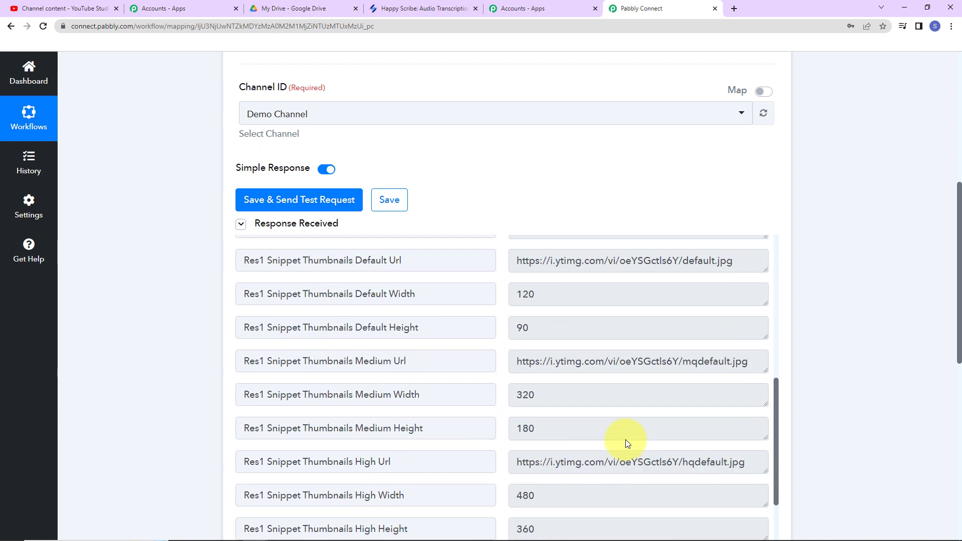
pyautogui.scroll(-2, 625, 439)
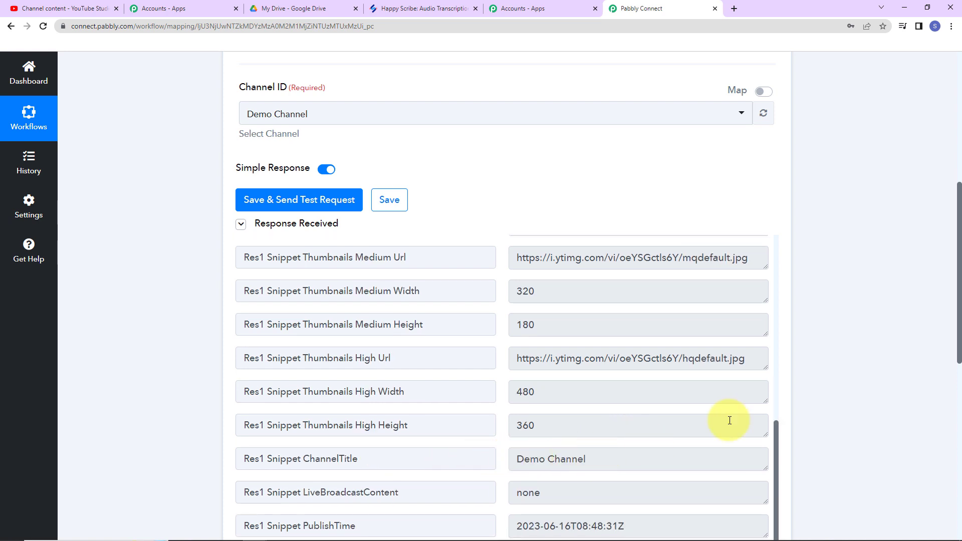
pyautogui.scroll(-1, 730, 419)
pyautogui.scroll(-3, 812, 367)
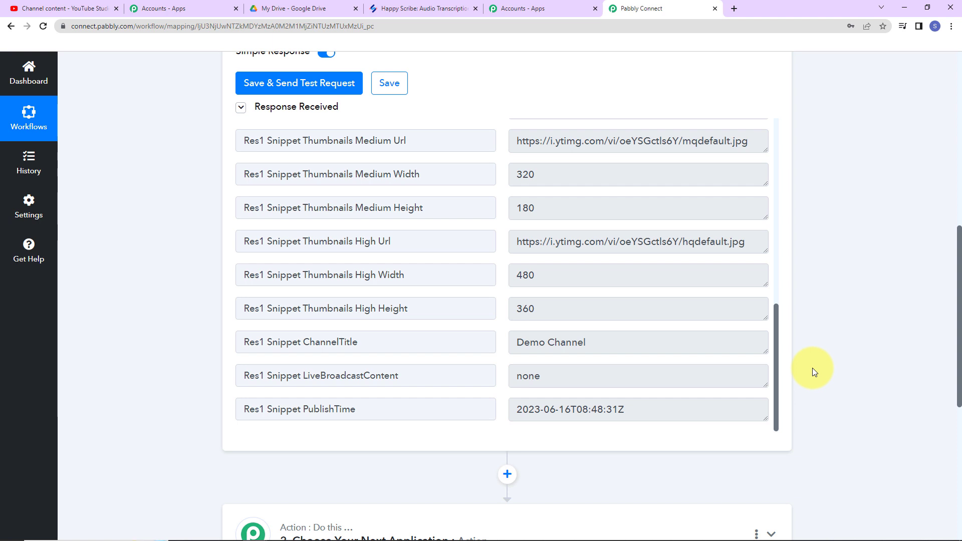
# Set the workflow's second step to Happy Scribe with the action event Create Transcription
pyautogui.scroll(-5, 846, 344)
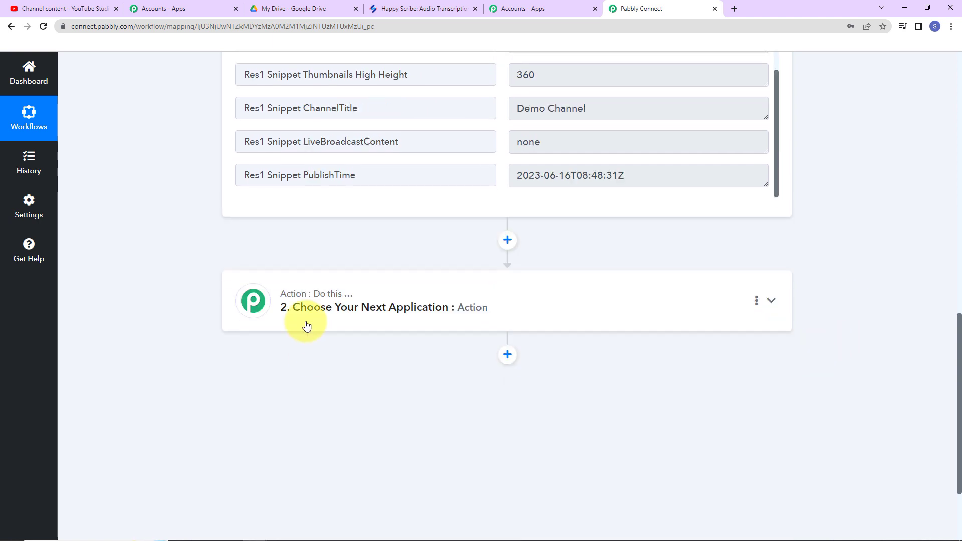
pyautogui.moveTo(307, 318); pyautogui.dragTo(312, 318)
pyautogui.click(321, 369)
pyautogui.write('h')
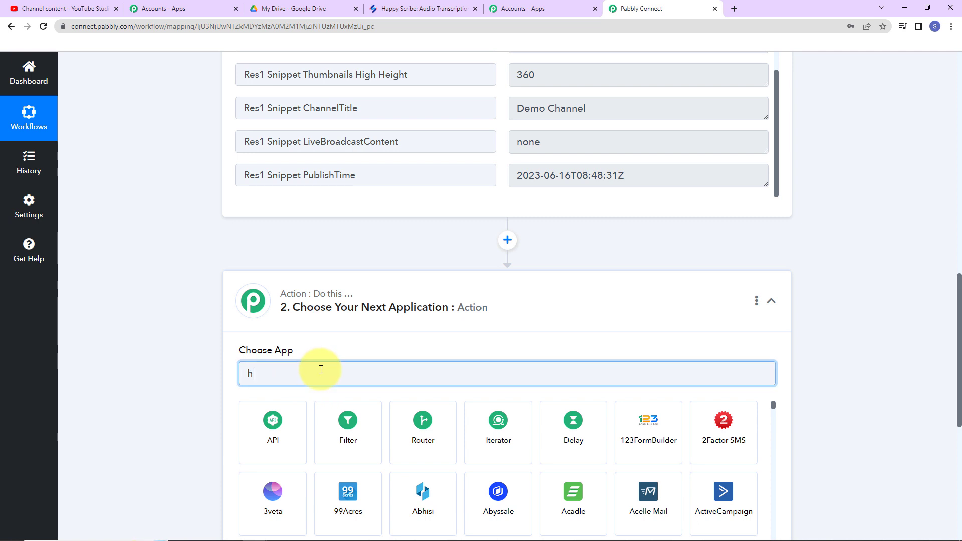
pyautogui.write('appy')
pyautogui.click(279, 403)
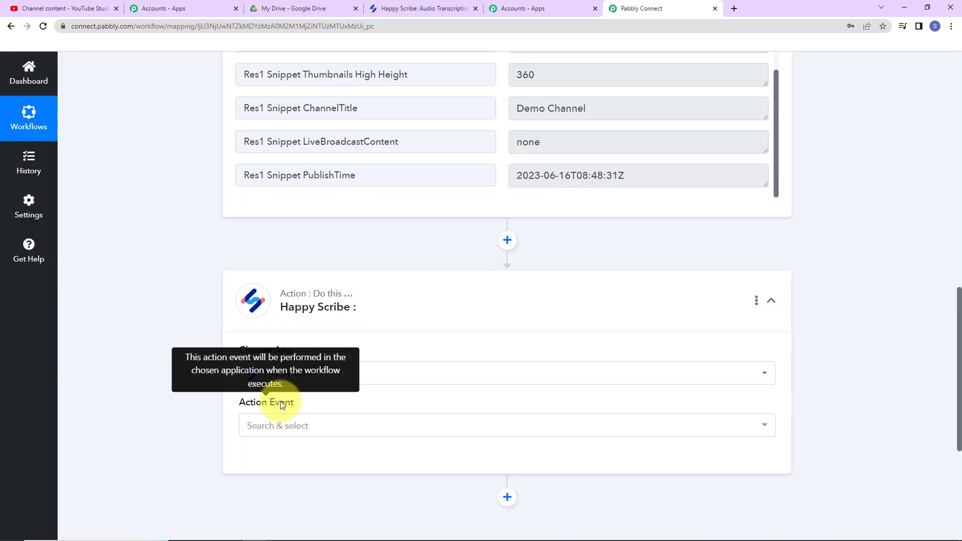
pyautogui.click(256, 423)
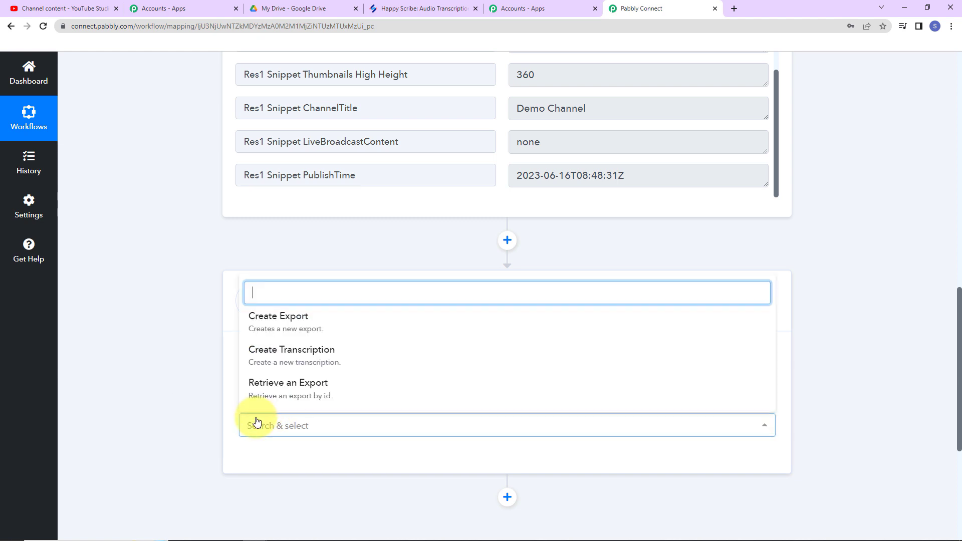
pyautogui.click(266, 365)
# Start connecting the Create Transcription action to Happy Scribe with a new connection
pyautogui.click(258, 460)
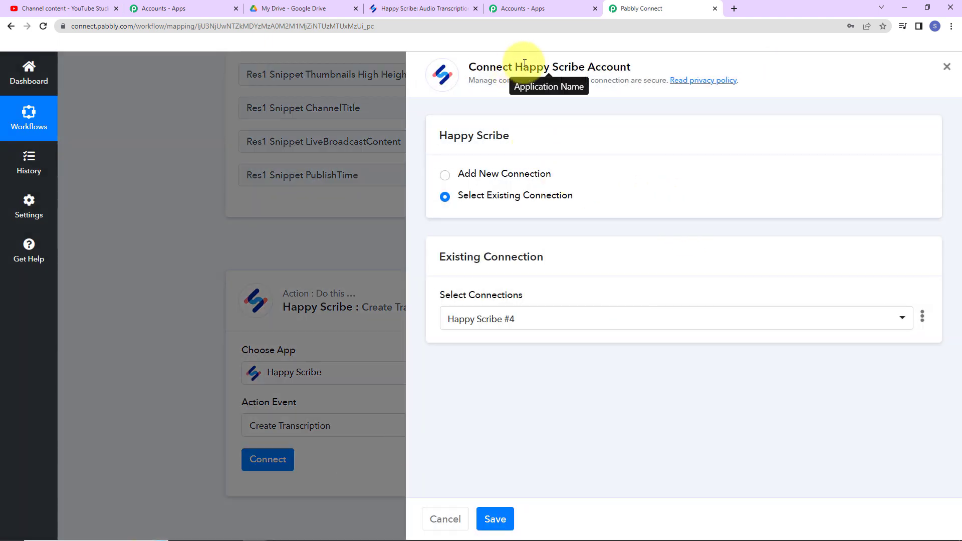
pyautogui.moveTo(524, 65); pyautogui.dragTo(632, 69)
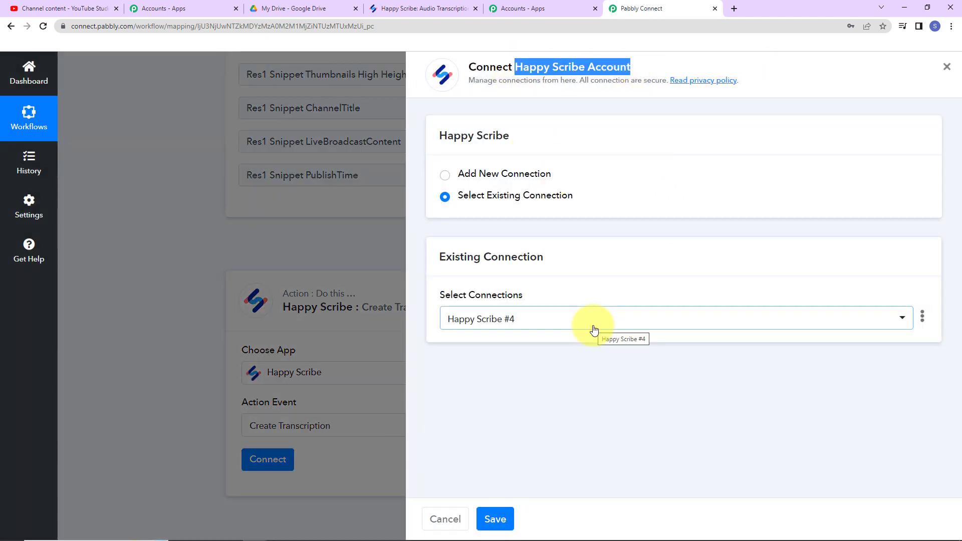
pyautogui.click(444, 174)
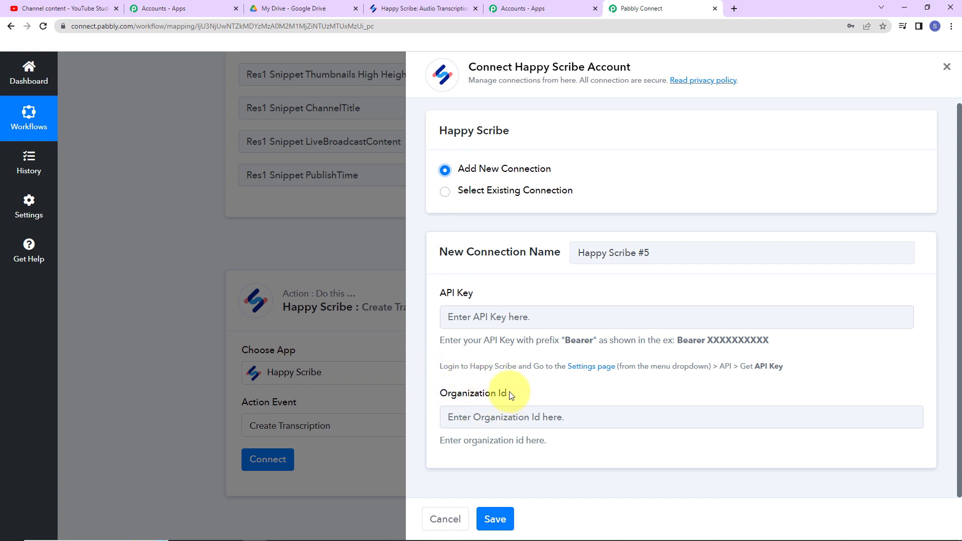
# Switch to Happy Scribe and copy the API key from the account's API settings
pyautogui.click(414, 9)
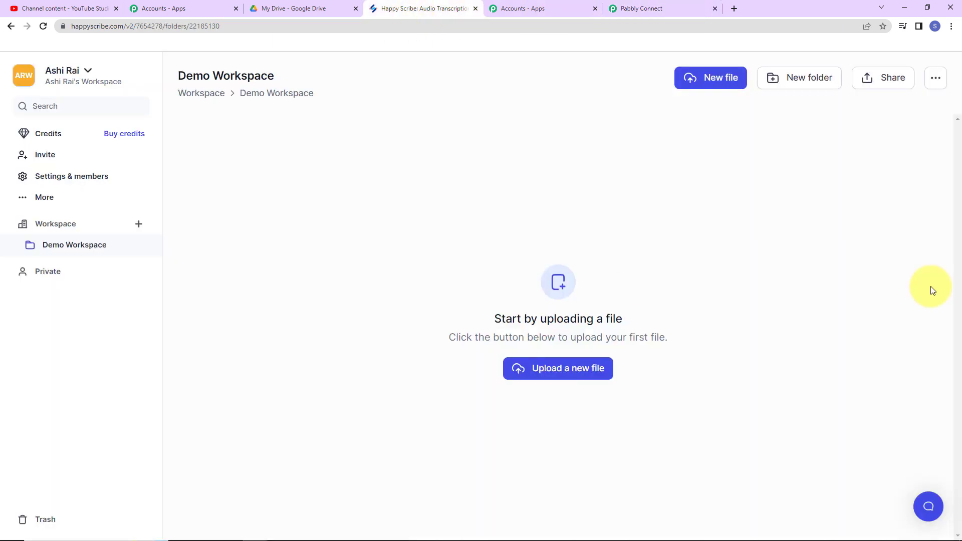
pyautogui.click(83, 80)
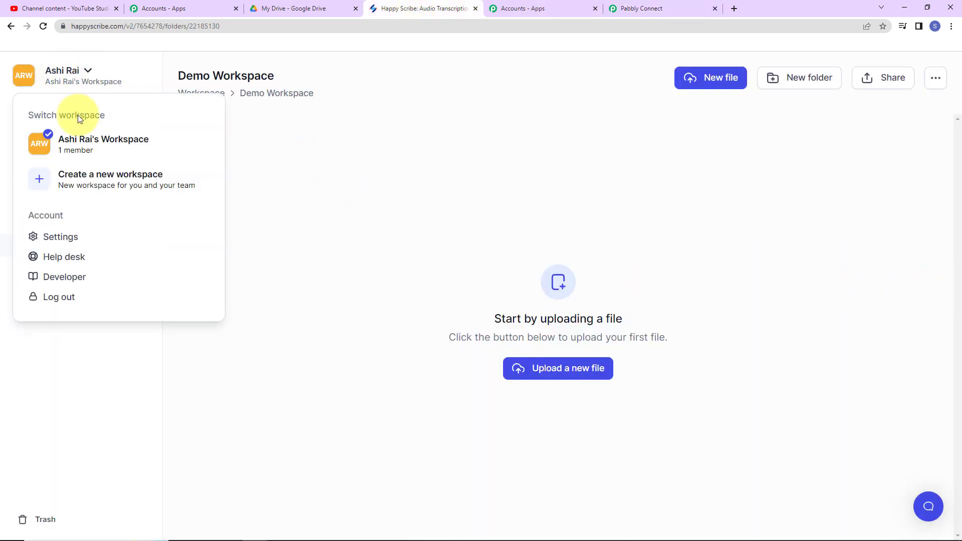
pyautogui.click(55, 236)
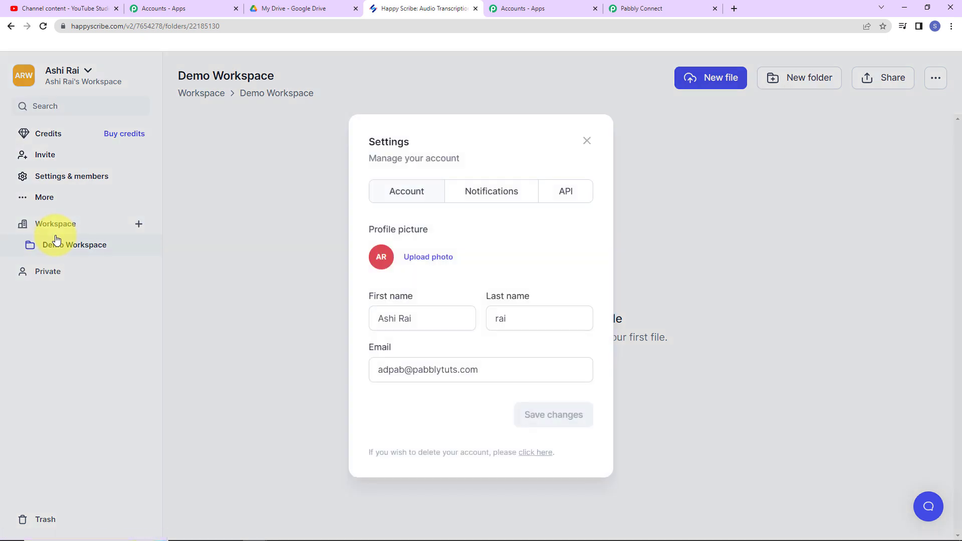
pyautogui.click(566, 194)
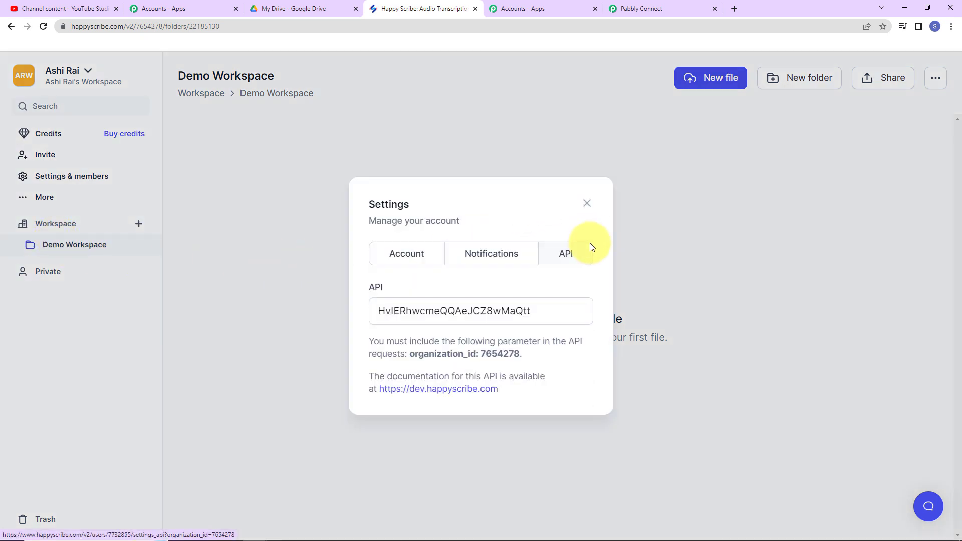
pyautogui.moveTo(379, 311); pyautogui.dragTo(514, 305)
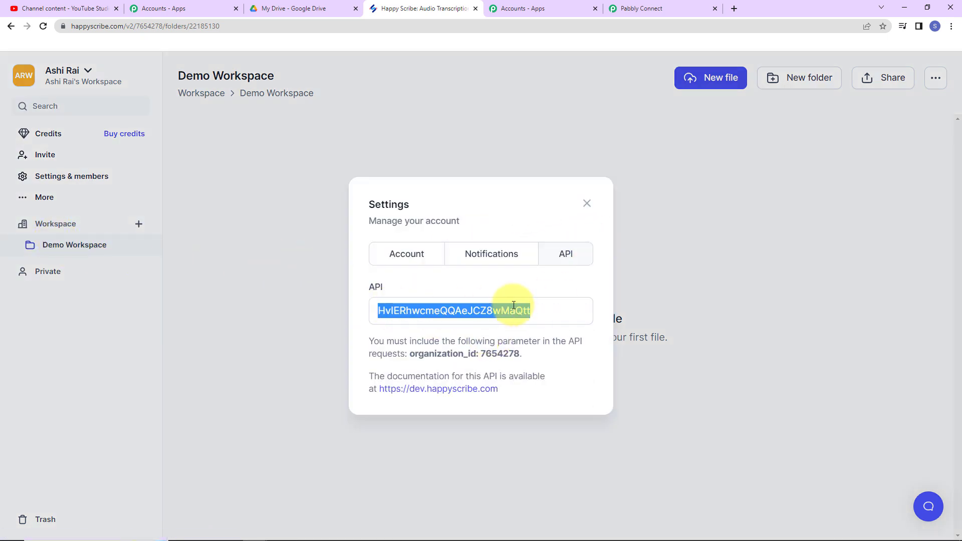
pyautogui.rightClick(508, 311)
pyautogui.click(529, 323)
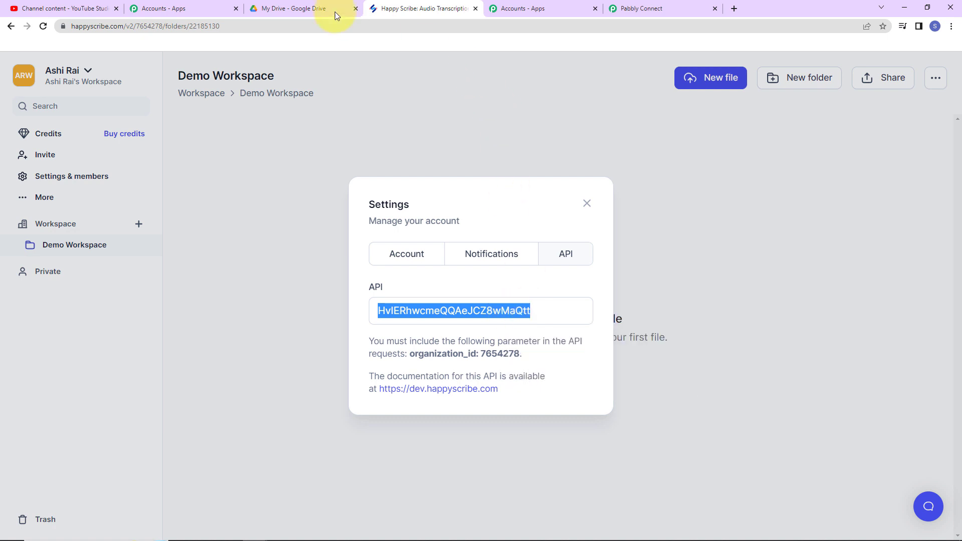
# Return to Pabbly Connect and paste the API key into the new Happy Scribe connection, prefixed with "Bearer "
pyautogui.click(643, 9)
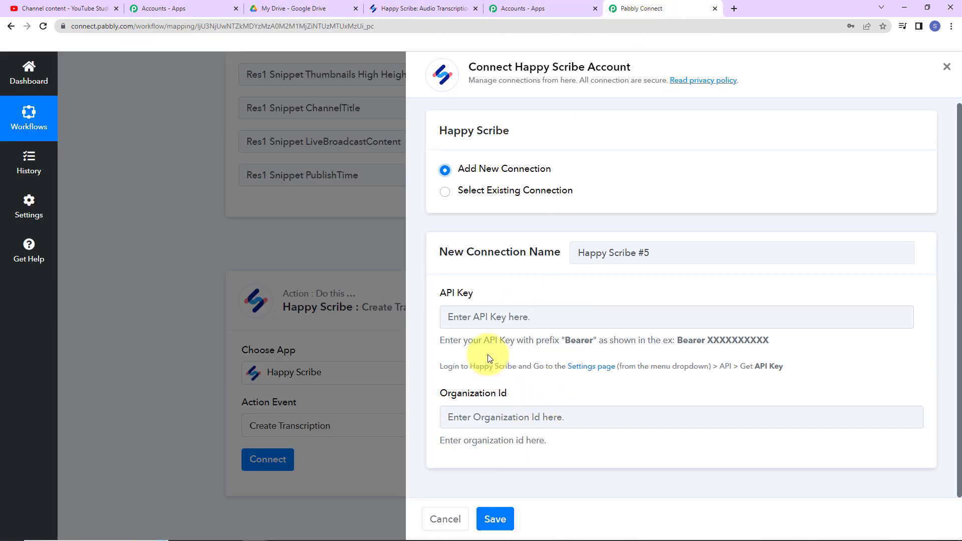
pyautogui.click(493, 316)
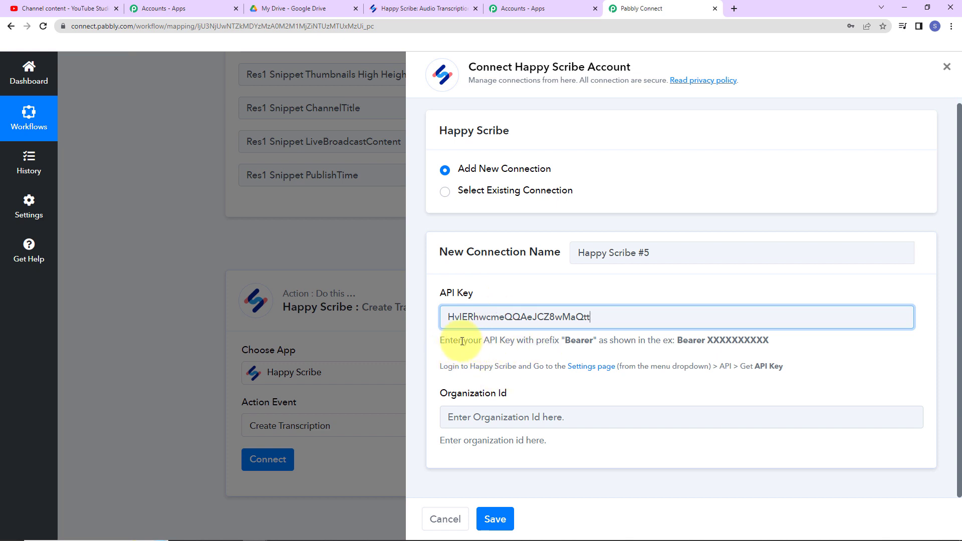
pyautogui.click(448, 317)
pyautogui.write('Bearer')
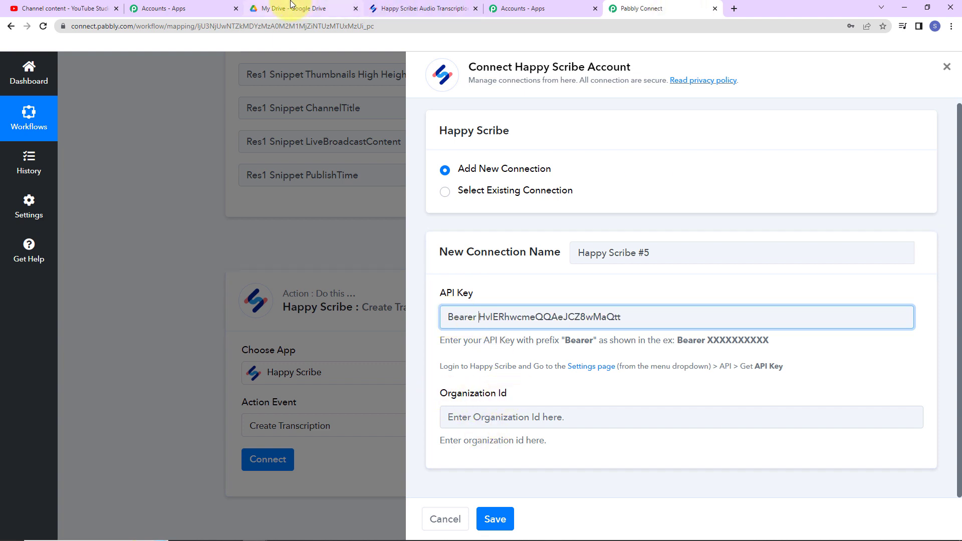
# Copy the organization ID from Happy Scribe's API settings into the new connection and save it
pyautogui.click(400, 8)
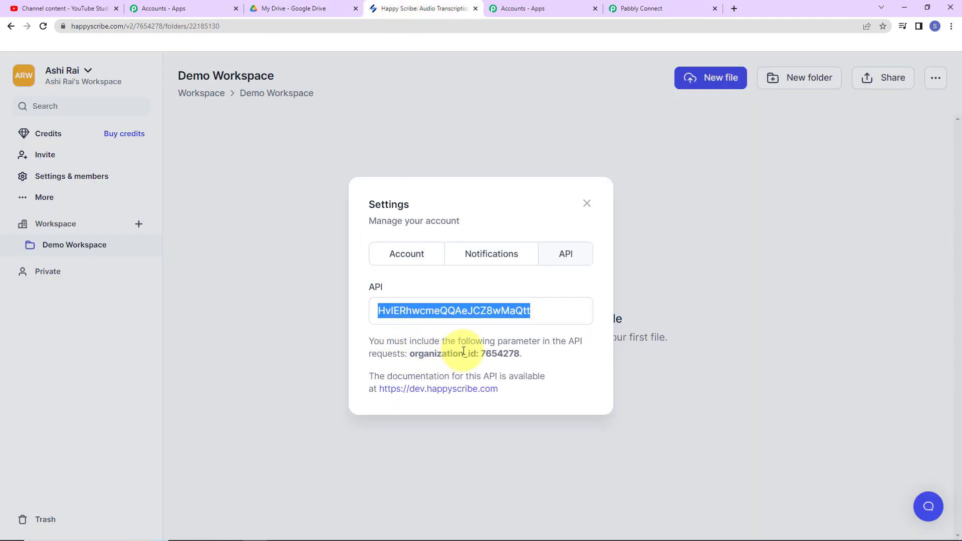
pyautogui.moveTo(478, 353); pyautogui.dragTo(522, 354)
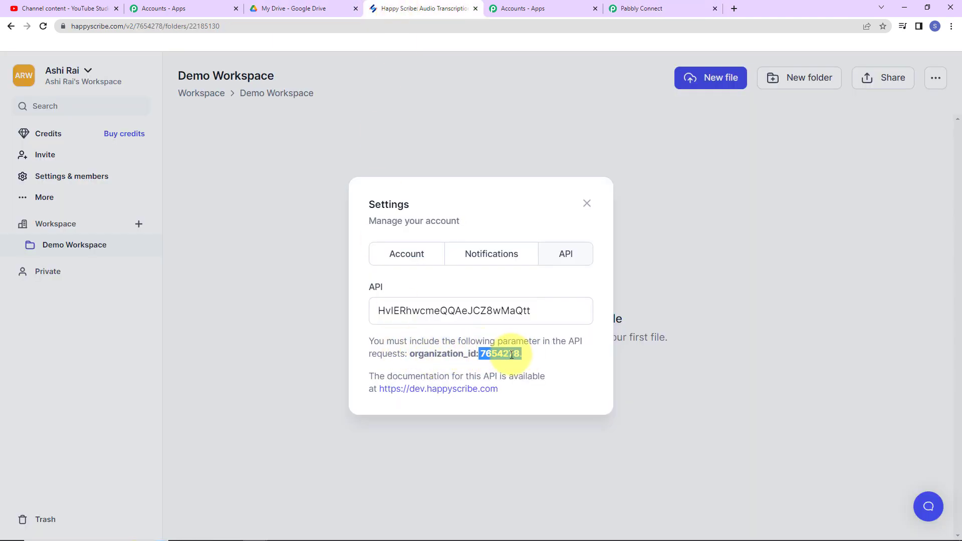
pyautogui.rightClick(510, 354)
pyautogui.click(536, 363)
pyautogui.click(656, 8)
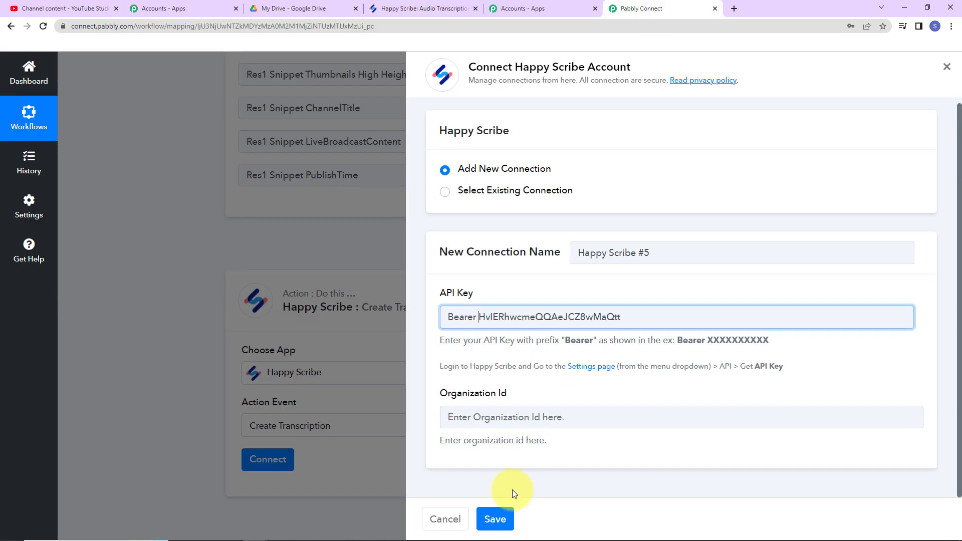
pyautogui.click(507, 424)
pyautogui.hotkey('ctrl', 'v')
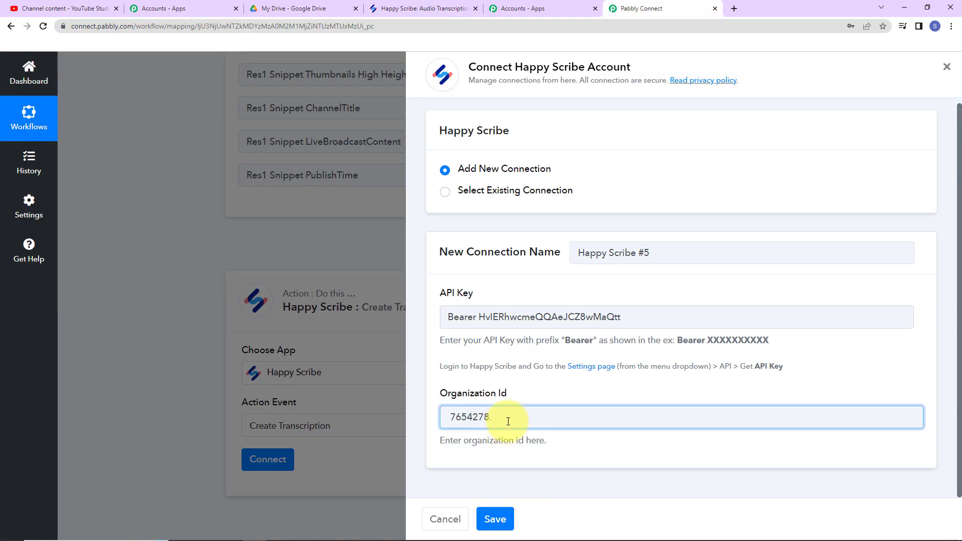
pyautogui.click(509, 518)
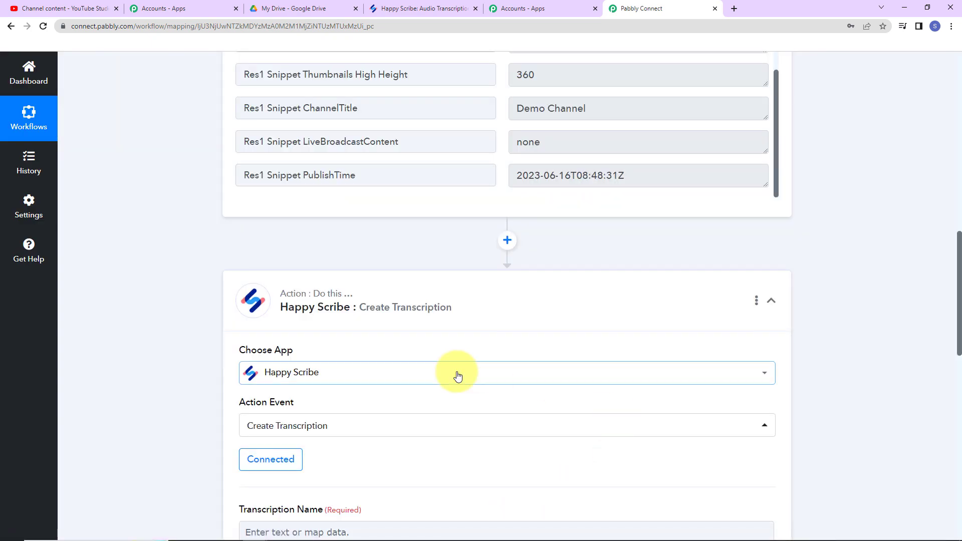
# Map the Transcription Name to the YouTube trigger's Res1 Snippet Title value
pyautogui.scroll(-5, 460, 357)
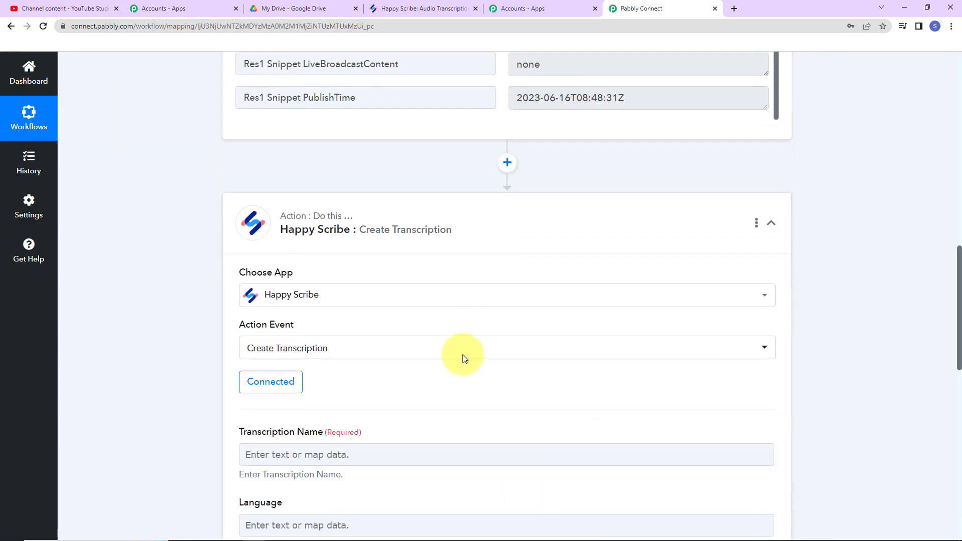
pyautogui.scroll(-2, 461, 354)
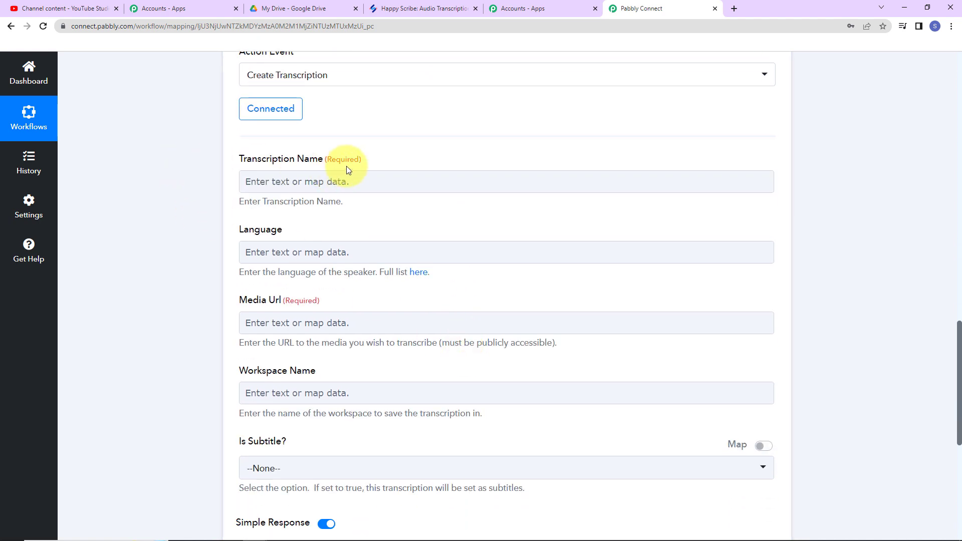
pyautogui.click(331, 179)
pyautogui.click(327, 183)
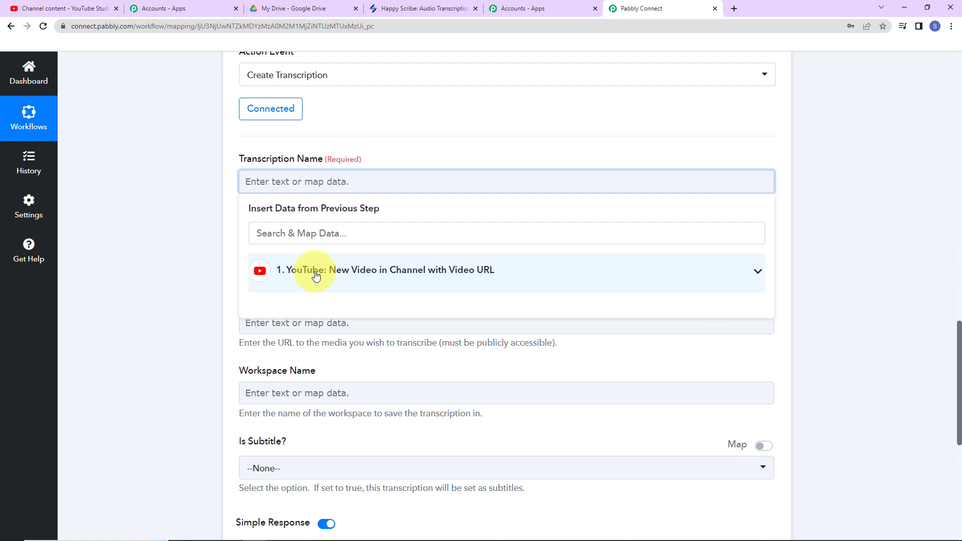
pyautogui.click(358, 275)
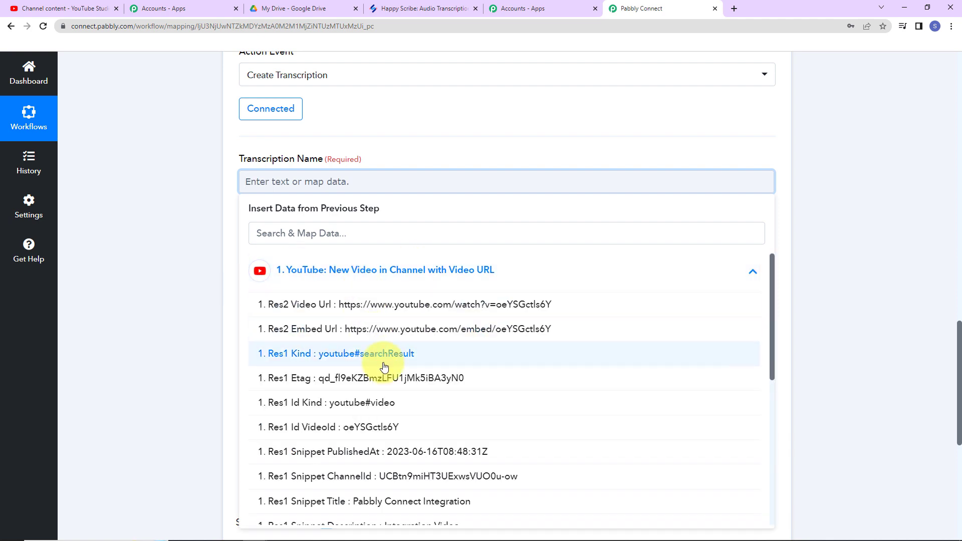
pyautogui.scroll(-3, 322, 401)
pyautogui.click(346, 386)
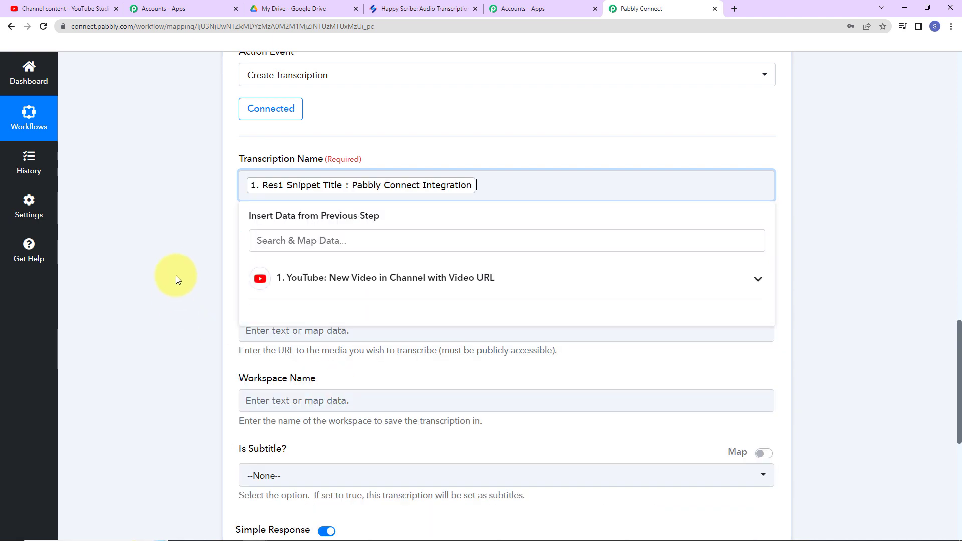
pyautogui.click(202, 263)
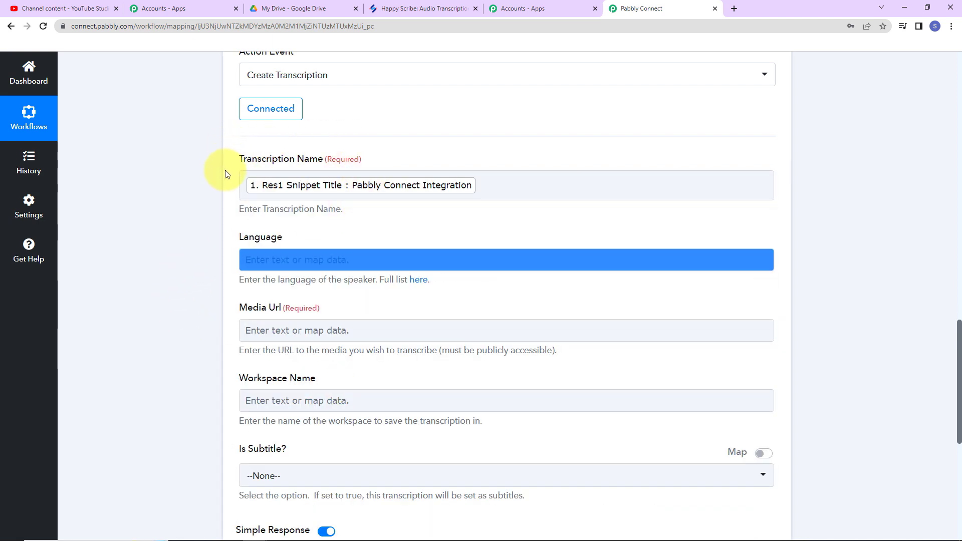
pyautogui.click(147, 192)
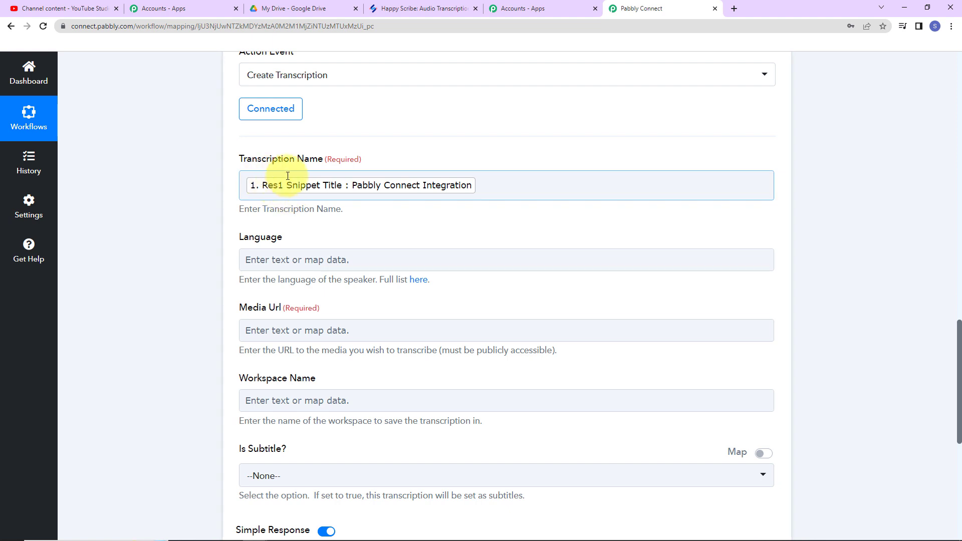
pyautogui.click(453, 188)
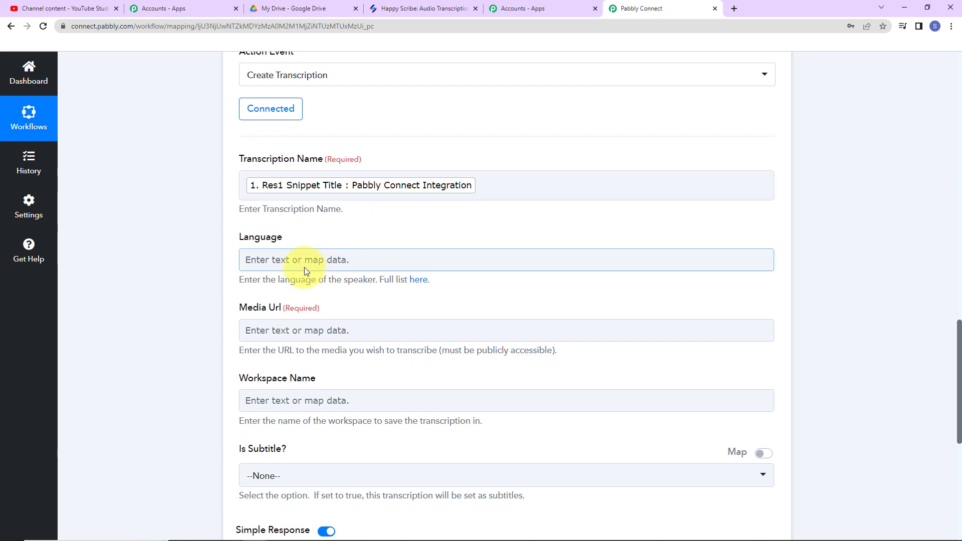
# Open Happy Scribe's full list of speaker languages and search it for the "english" variants
pyautogui.click(415, 284)
pyautogui.scroll(-20, 412, 282)
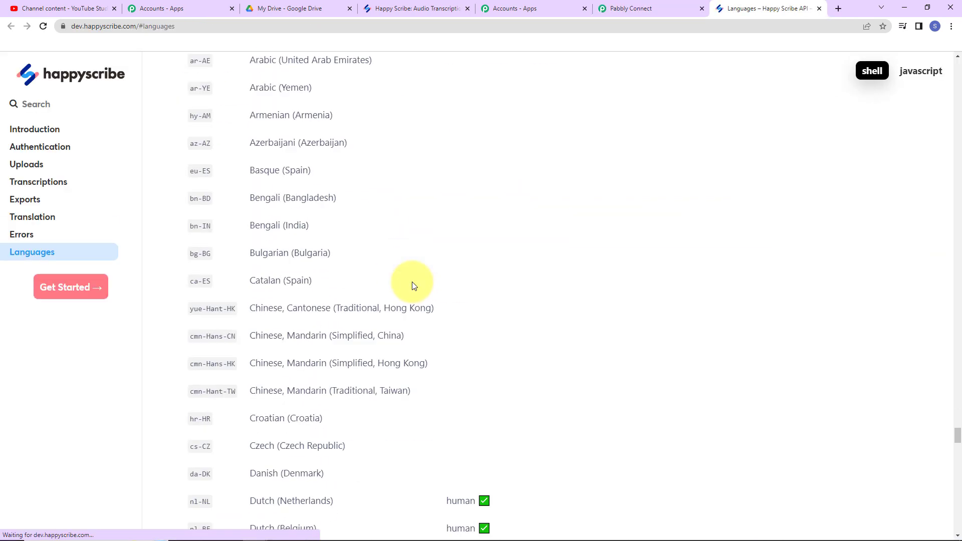
pyautogui.hotkey('ctrl', 'f')
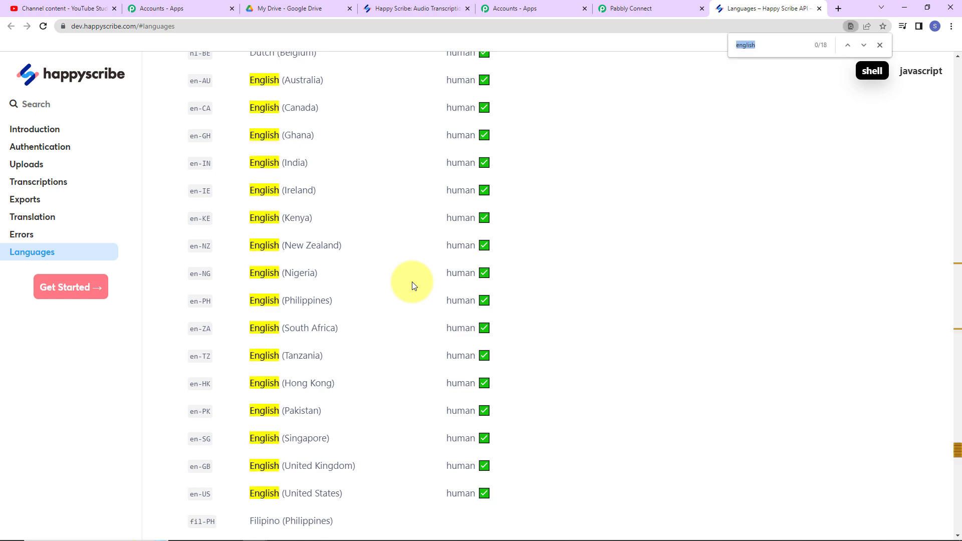
pyautogui.write('english')
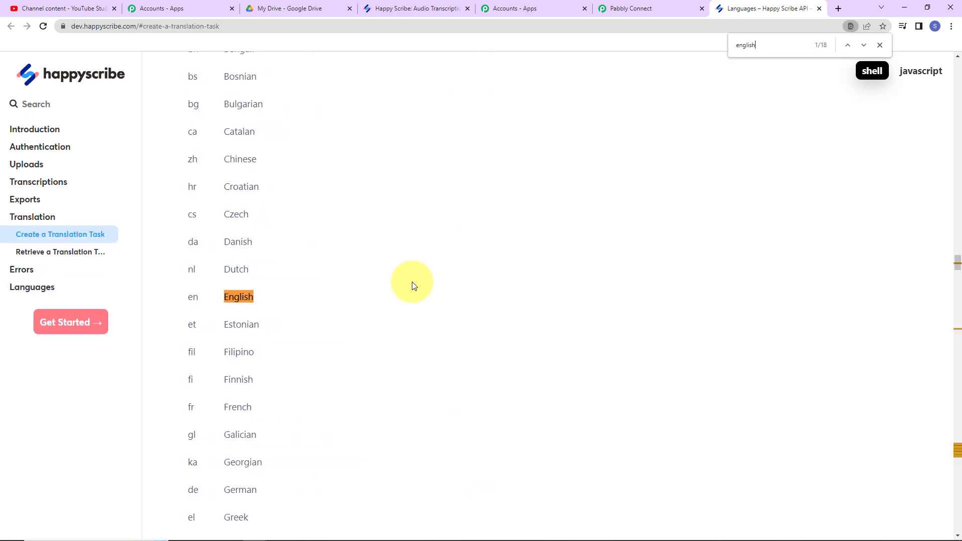
pyautogui.scroll(-20, 412, 282)
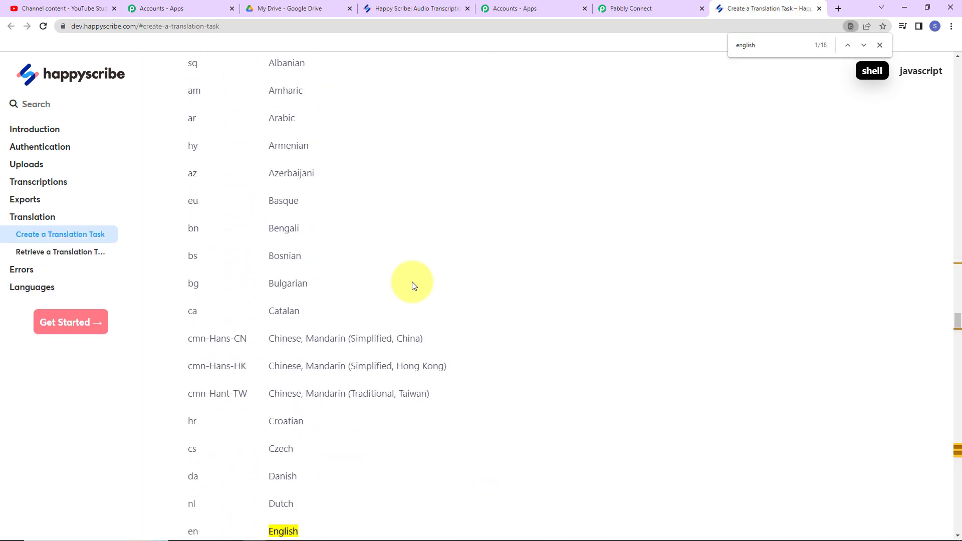
pyautogui.scroll(-20, 411, 282)
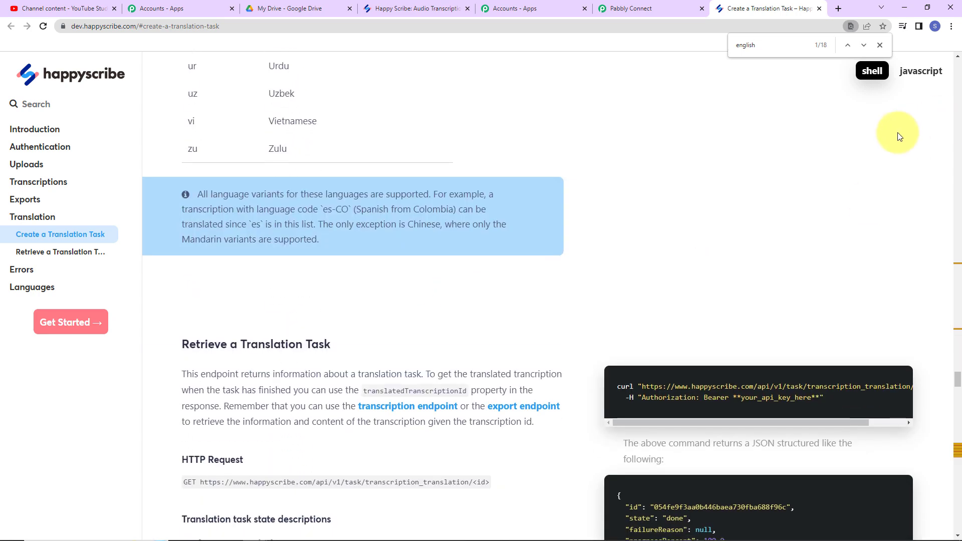
pyautogui.click(847, 45)
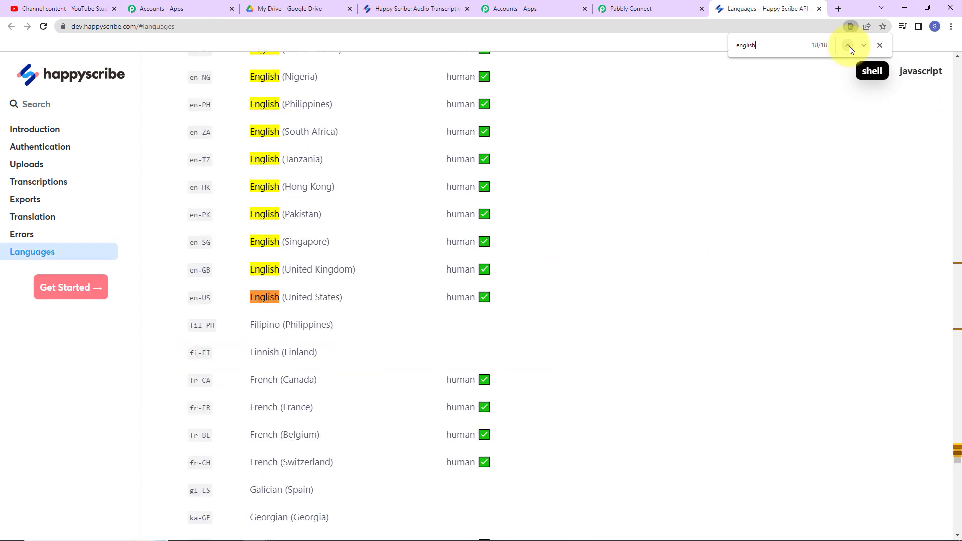
pyautogui.scroll(5, 313, 294)
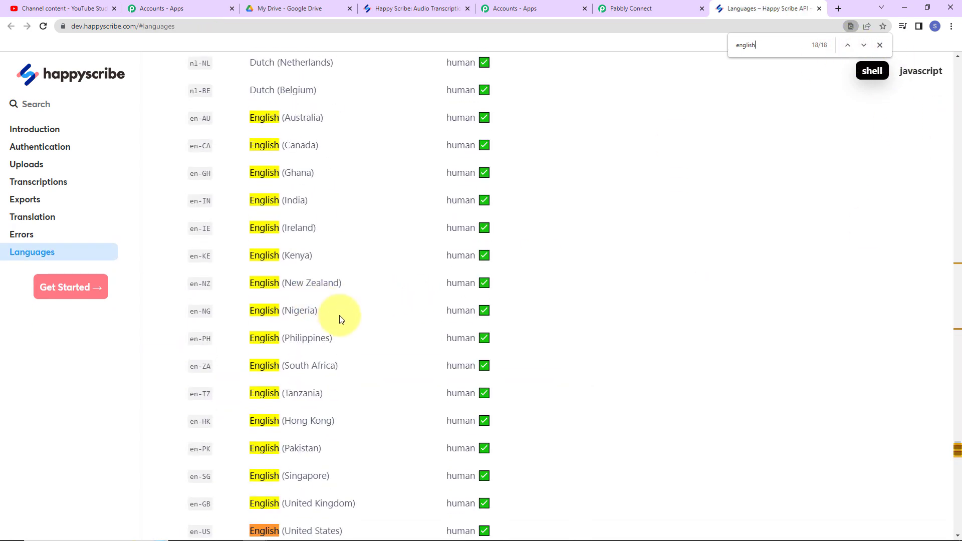
# Copy the English (India) code from the language list and set the transcription's Language to en-IN in Pabbly Connect
pyautogui.moveTo(187, 201); pyautogui.dragTo(212, 200)
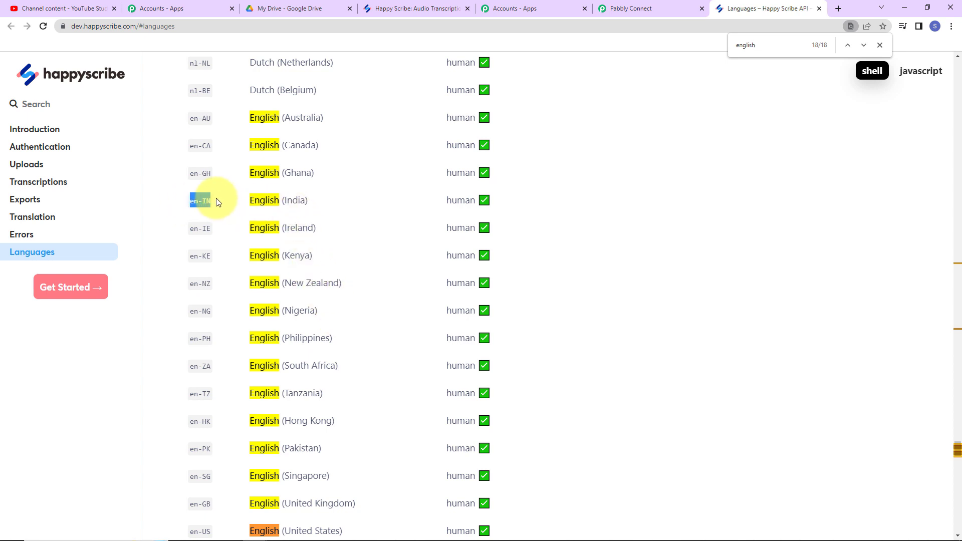
pyautogui.rightClick(209, 200)
pyautogui.click(218, 205)
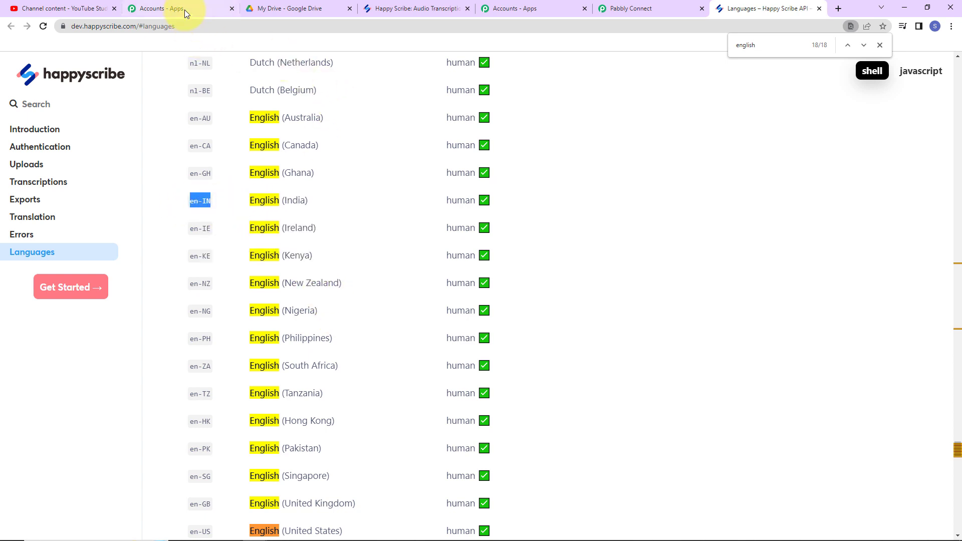
pyautogui.click(677, 9)
pyautogui.click(326, 257)
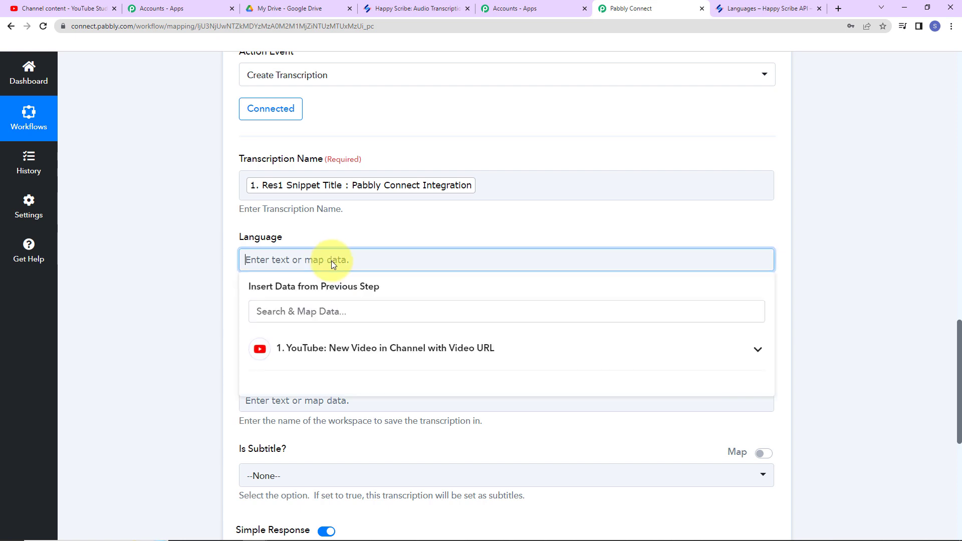
pyautogui.hotkey('ctrl', 'v')
pyautogui.click(187, 277)
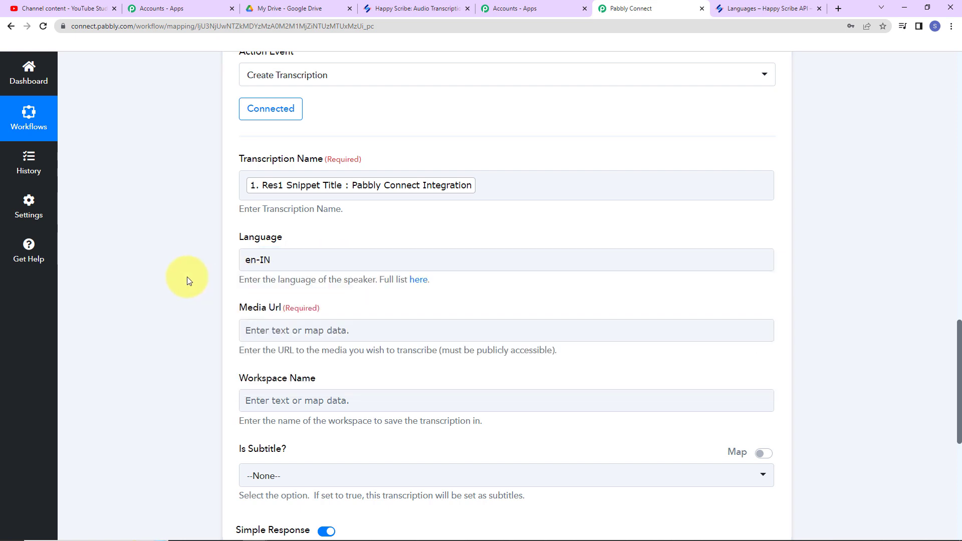
# Map the Media Url to the YouTube trigger's Res2 Video Url value
pyautogui.scroll(-2, 187, 276)
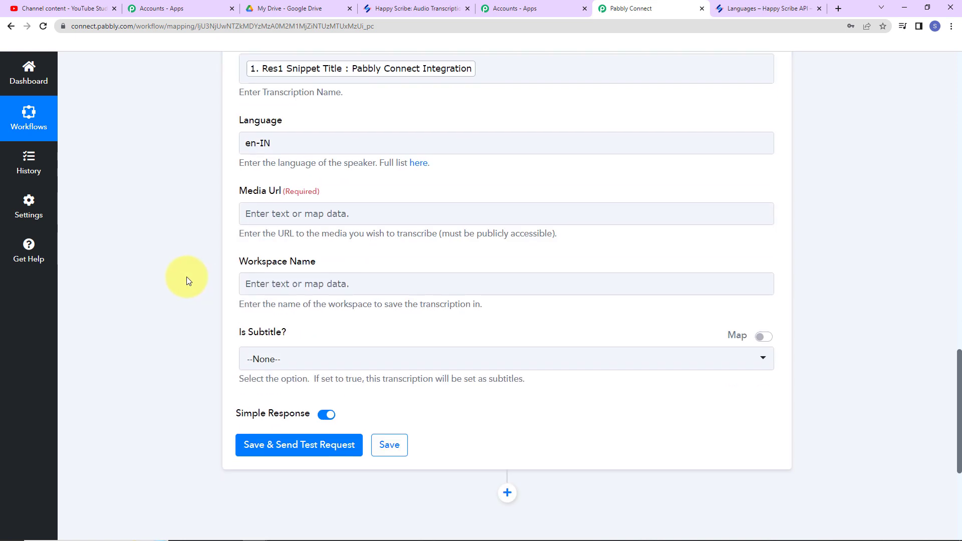
pyautogui.click(323, 214)
pyautogui.click(335, 301)
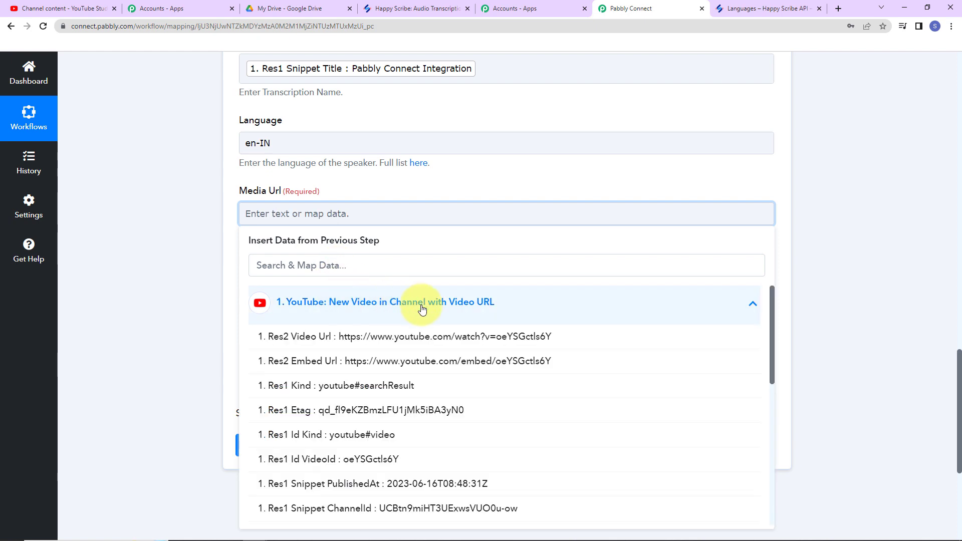
pyautogui.click(359, 338)
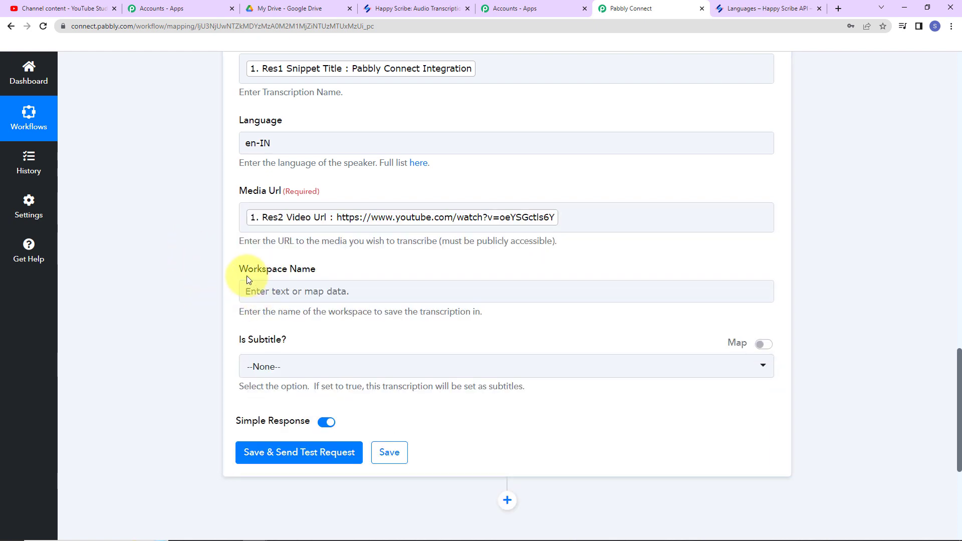
# Check the target workspace in Happy Scribe and enter Demo Workspace as the Workspace Name in Pabbly Connect
pyautogui.click(302, 289)
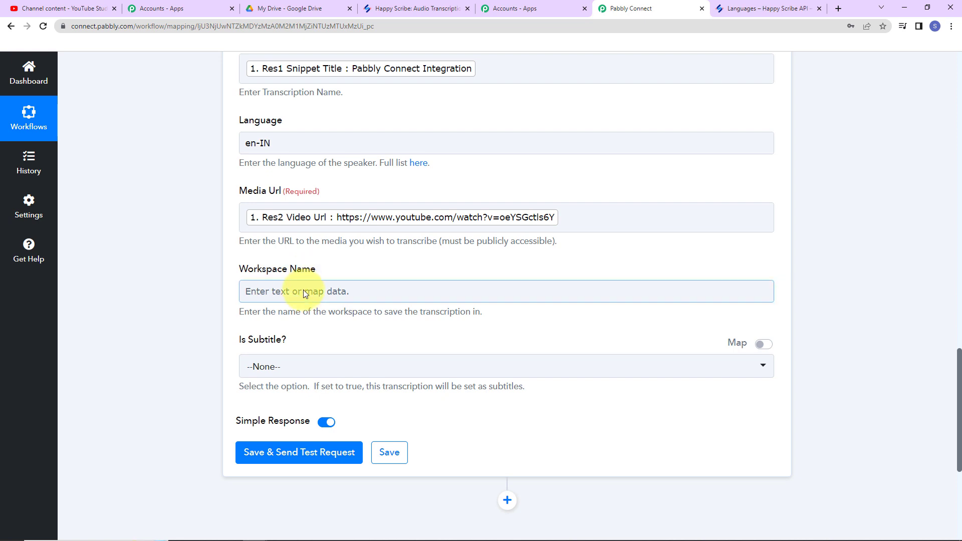
pyautogui.click(396, 8)
pyautogui.click(585, 203)
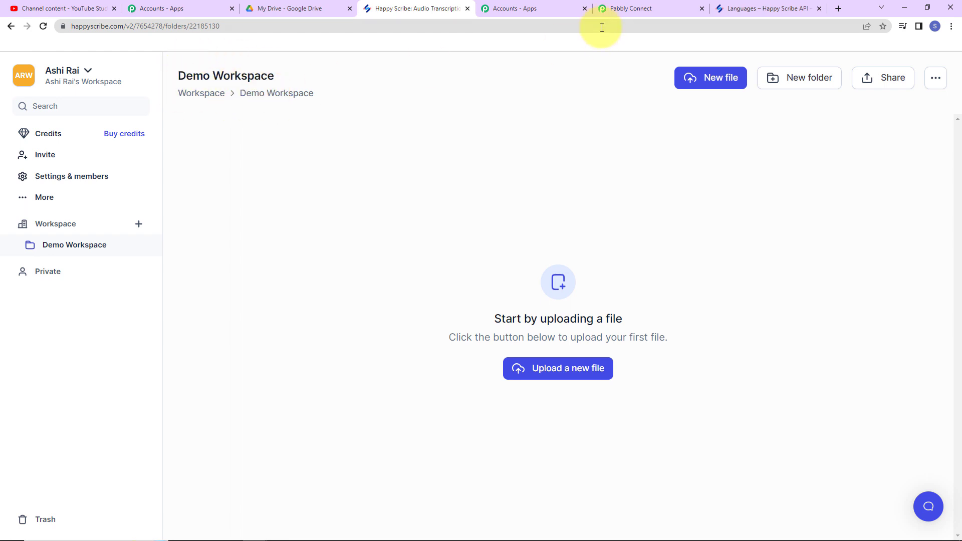
pyautogui.click(624, 8)
pyautogui.click(320, 290)
pyautogui.hotkey('ctrl', 'v')
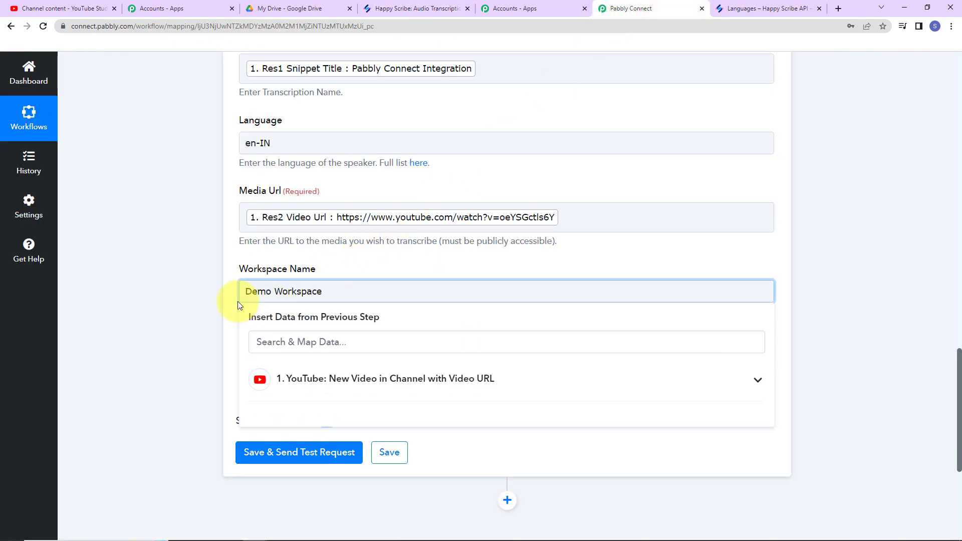
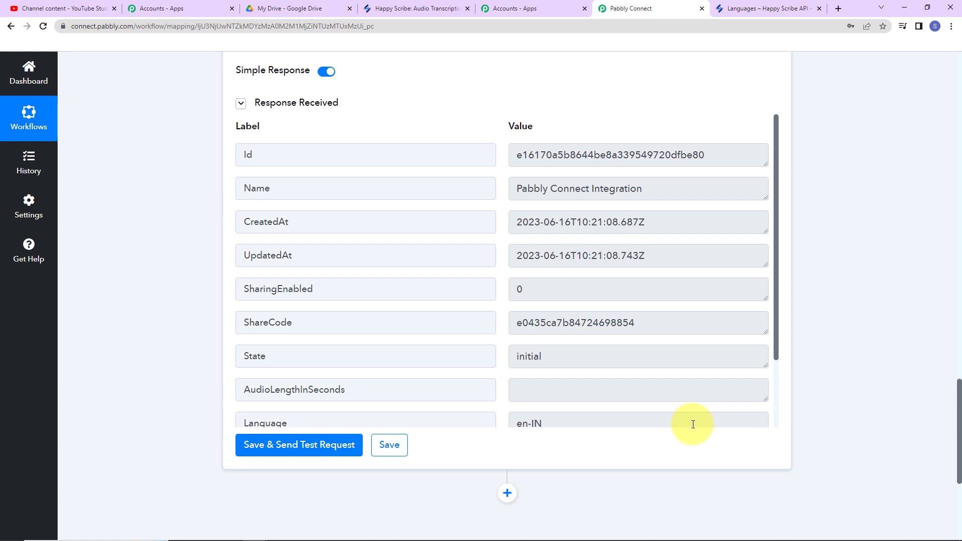
# Add another Happy Scribe action after the transcription step, with Create Export as its action event
pyautogui.scroll(-2, 830, 337)
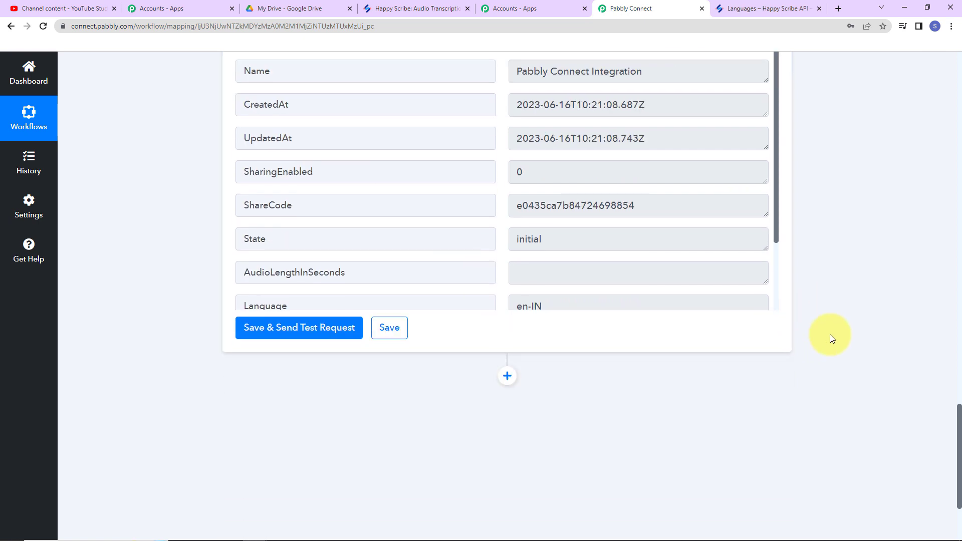
pyautogui.scroll(-2, 551, 339)
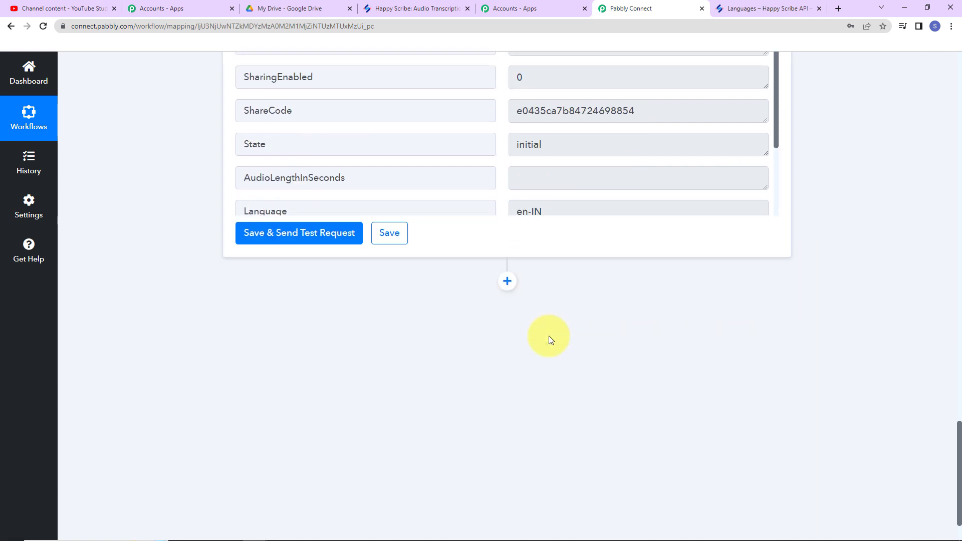
pyautogui.click(507, 259)
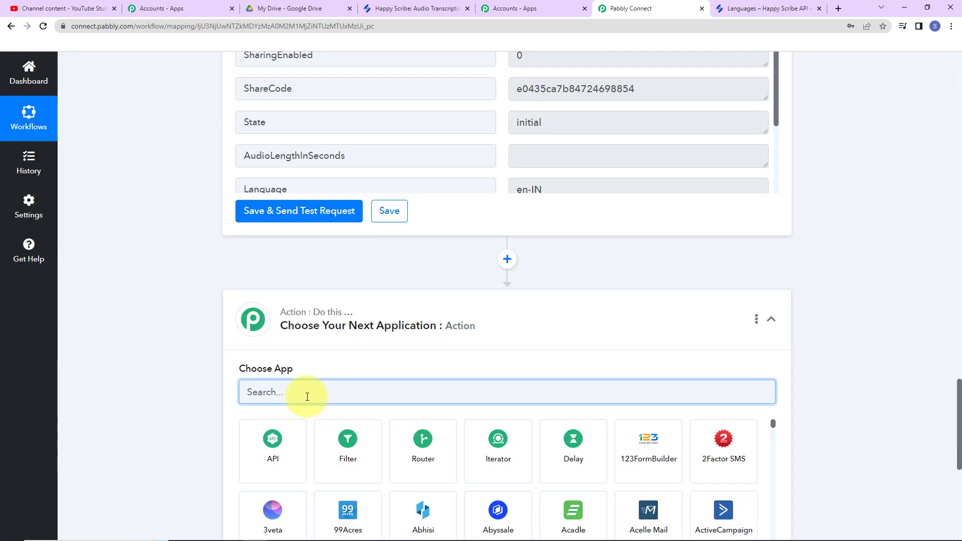
pyautogui.write('happy')
pyautogui.click(289, 436)
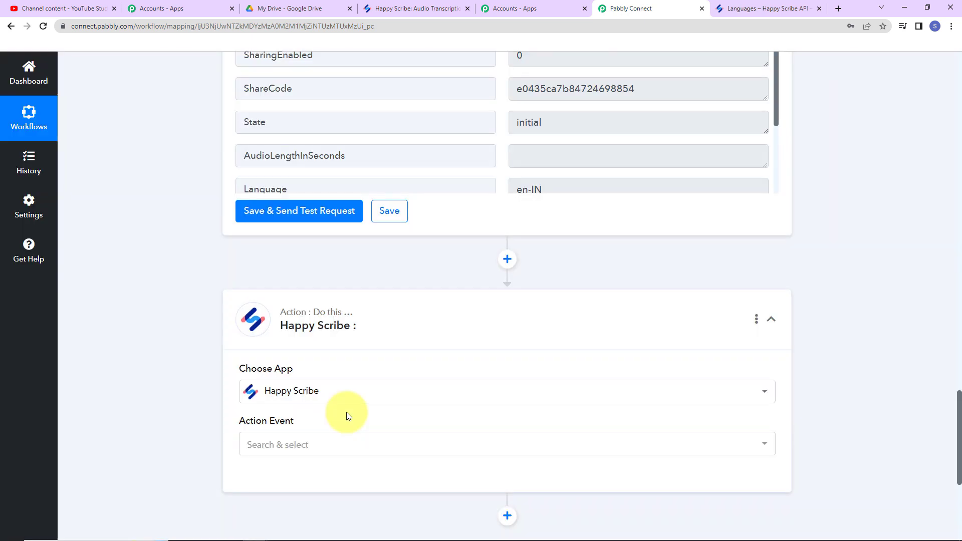
pyautogui.scroll(-5, 325, 376)
pyautogui.click(279, 209)
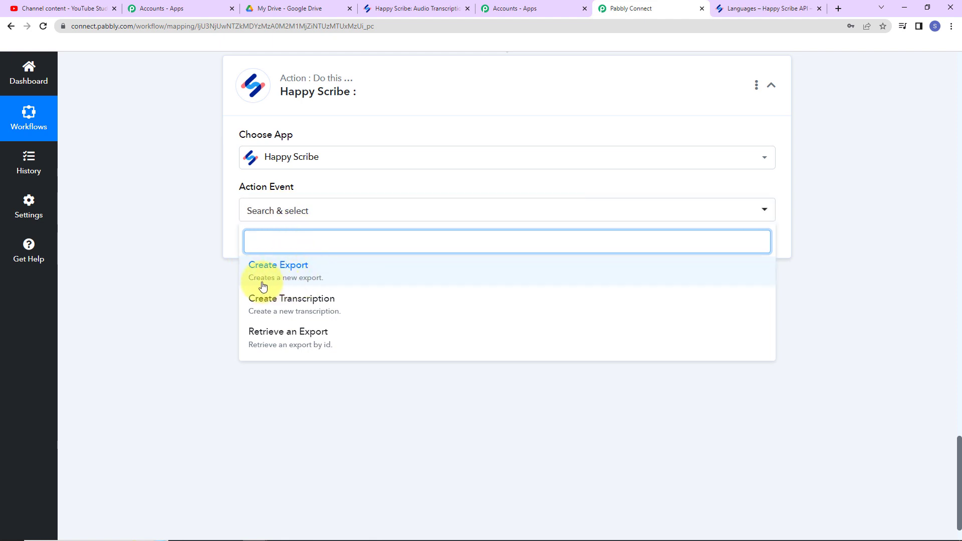
pyautogui.click(297, 275)
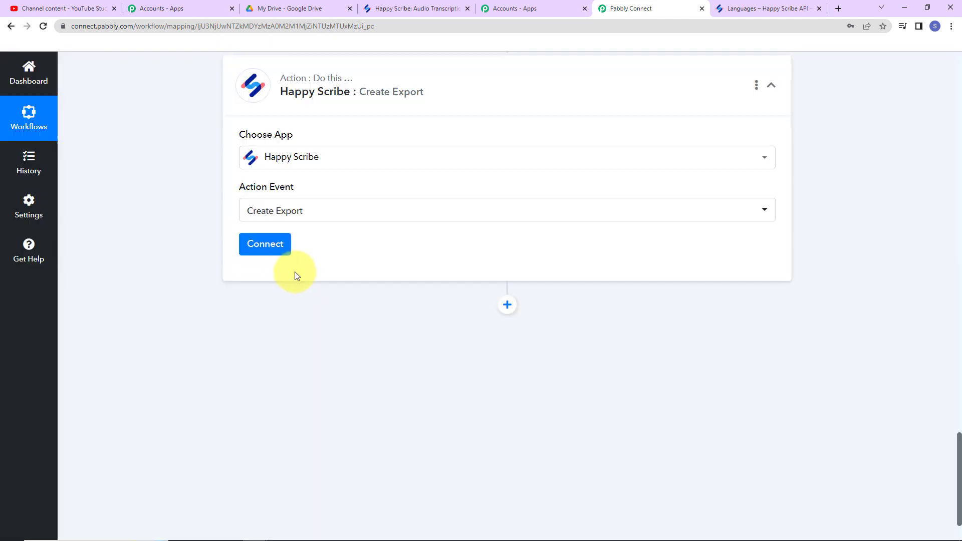
# Connect the Create Export action through the existing Happy Scribe #5 connection and set its format to PDF
pyautogui.click(264, 244)
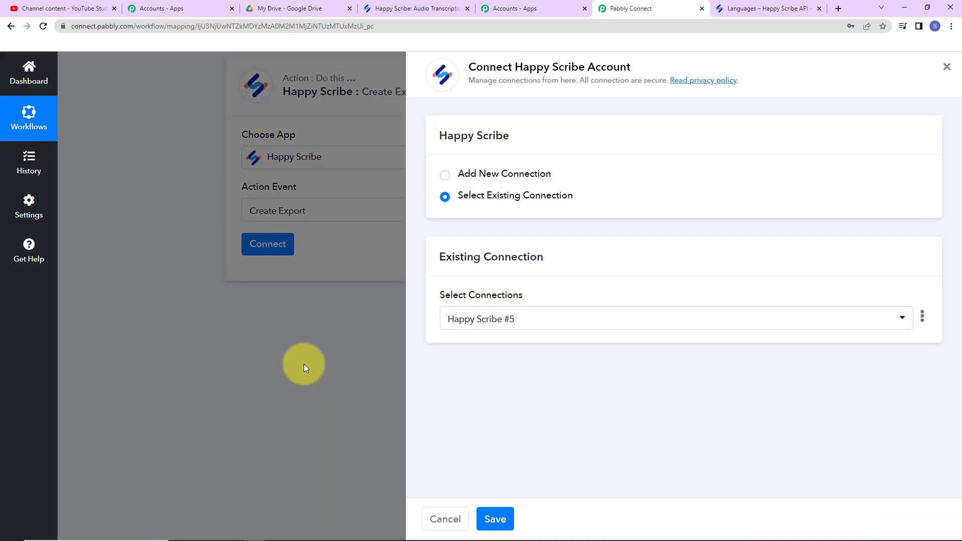
pyautogui.click(495, 519)
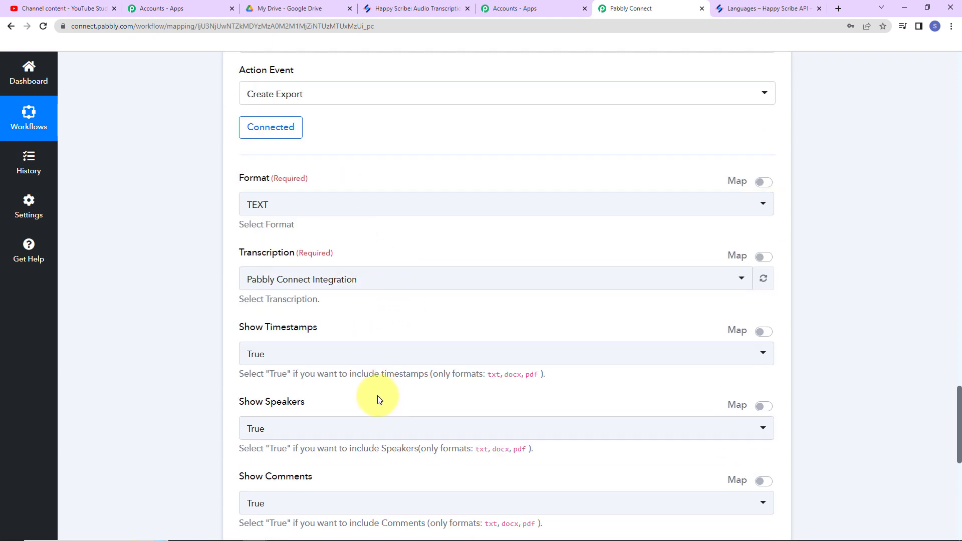
pyautogui.click(343, 208)
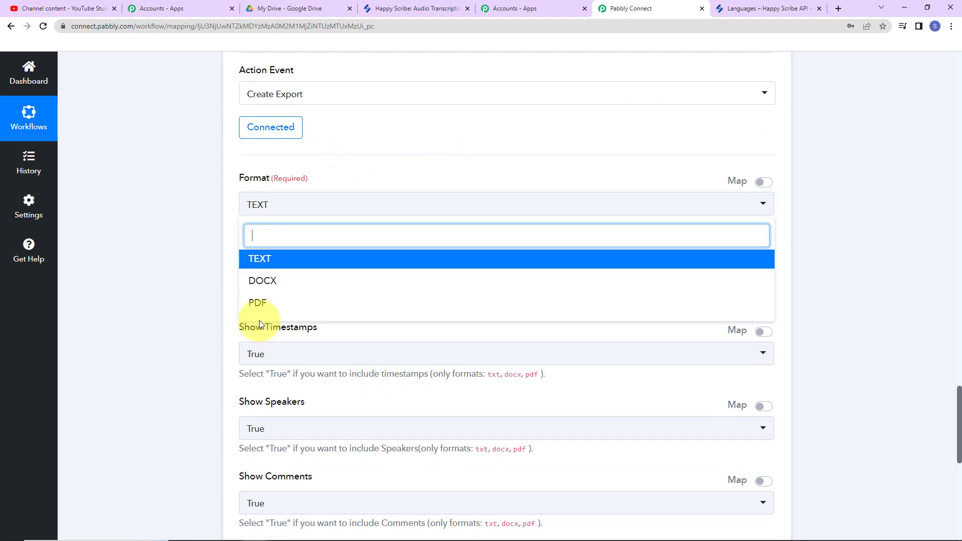
pyautogui.click(255, 303)
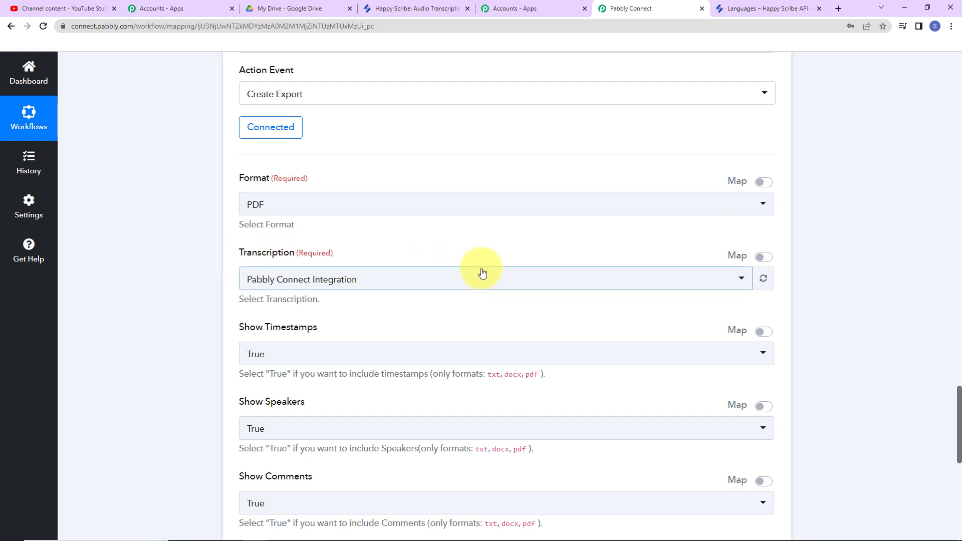
# Enable mapping for the export's Transcription and replace its fixed value with the Id from the first Happy Scribe step
pyautogui.click(762, 257)
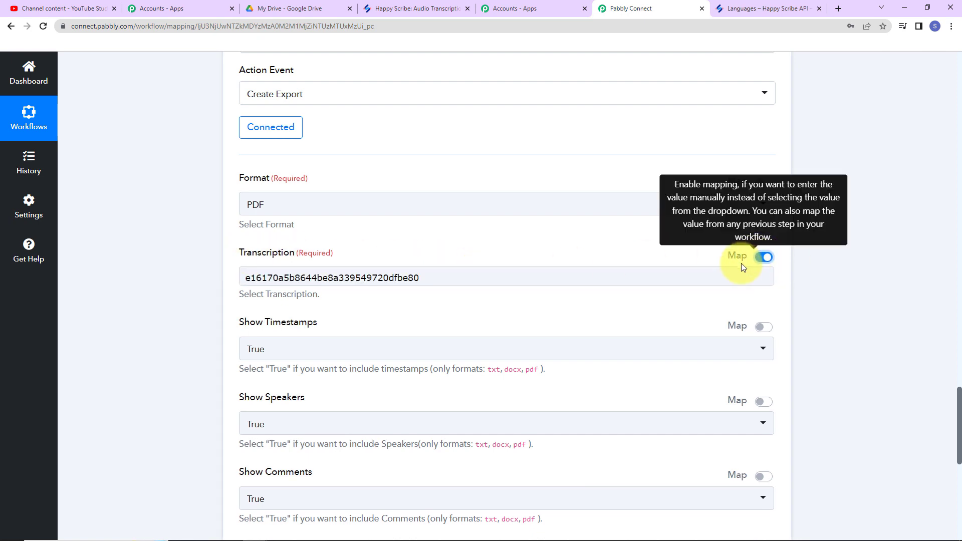
pyautogui.doubleClick(450, 279)
pyautogui.press('BackSpace')
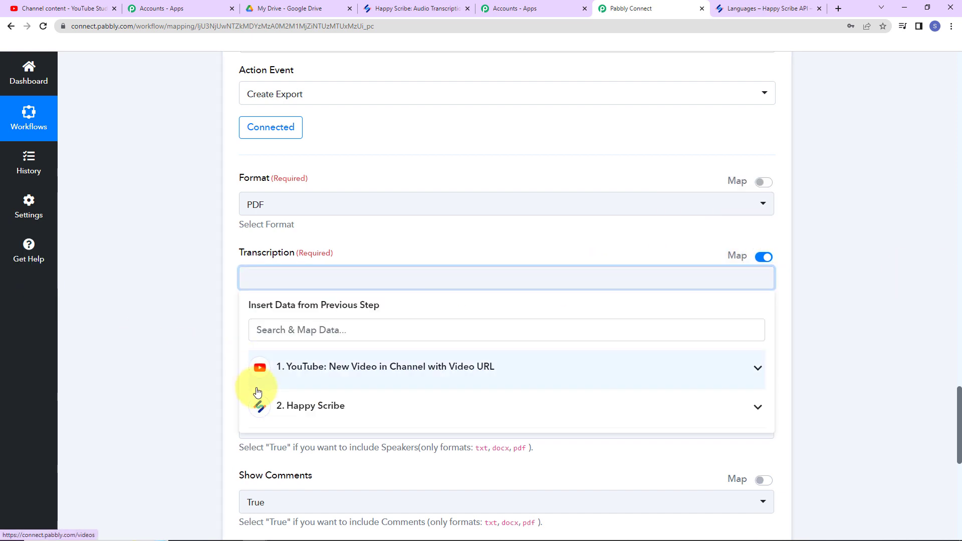
pyautogui.click(301, 409)
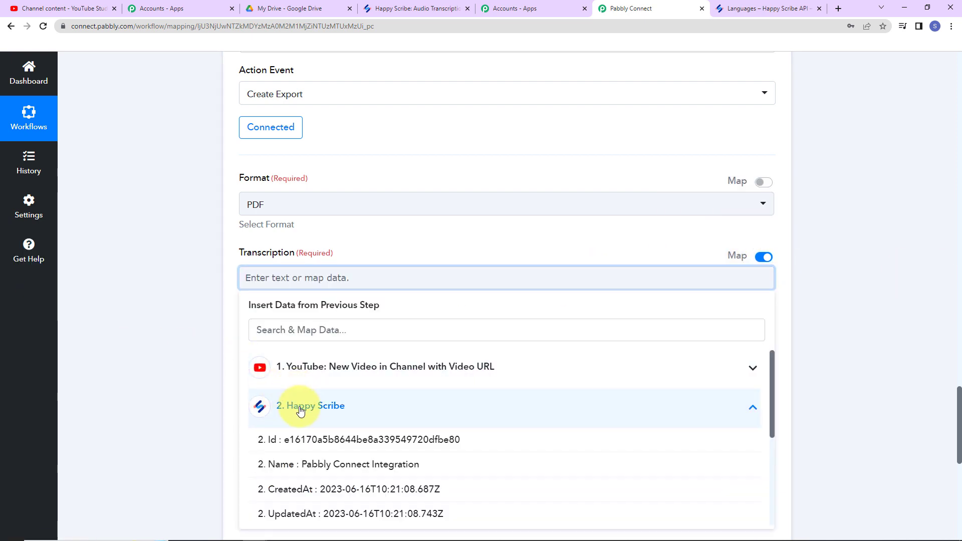
pyautogui.click(269, 443)
pyautogui.click(197, 354)
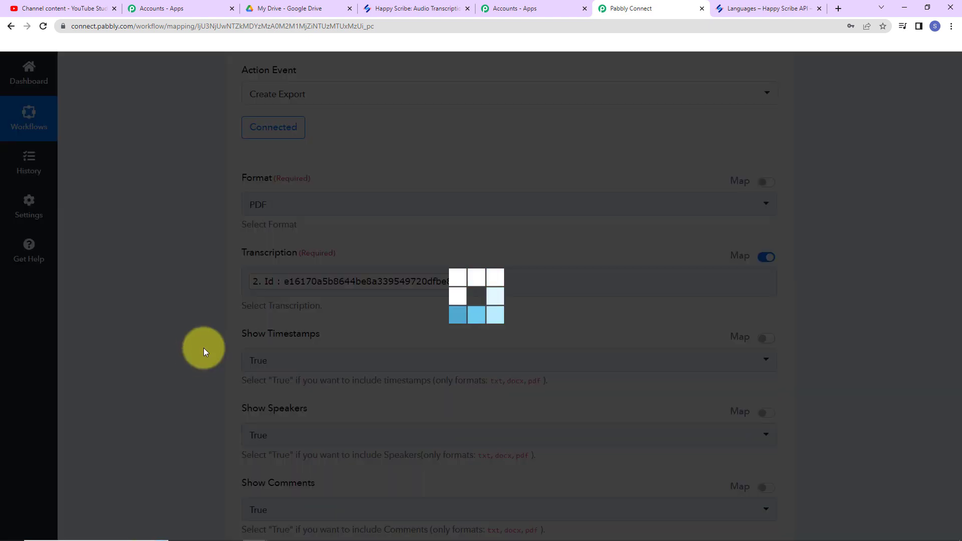
# Save the Create Export action with a test request and review the response fields
pyautogui.scroll(-2, 208, 335)
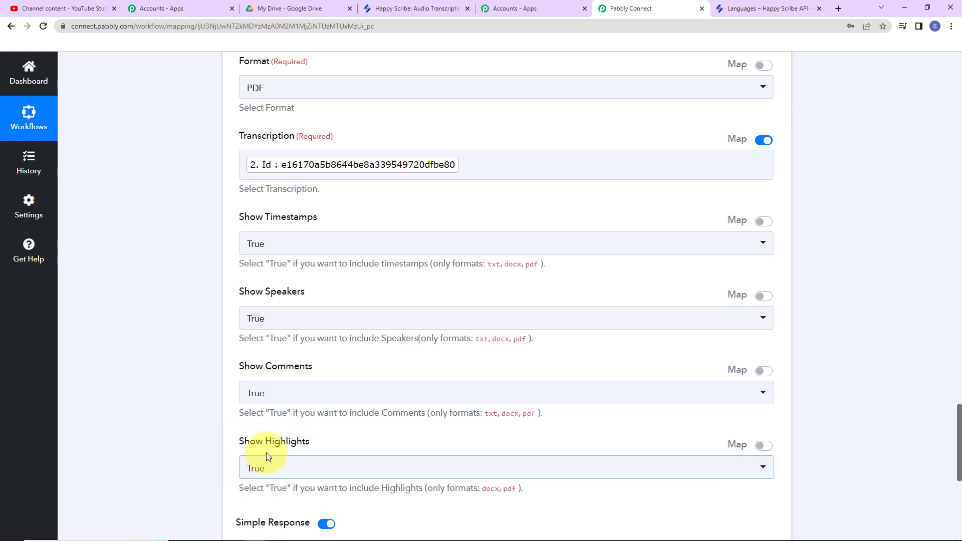
pyautogui.scroll(-5, 344, 419)
pyautogui.click(313, 327)
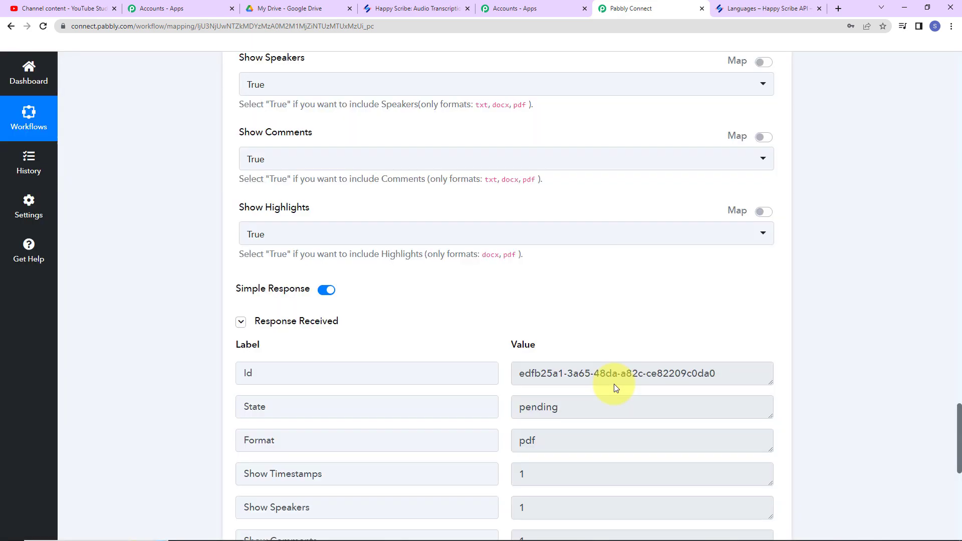
pyautogui.scroll(-2, 615, 383)
pyautogui.scroll(-2, 569, 195)
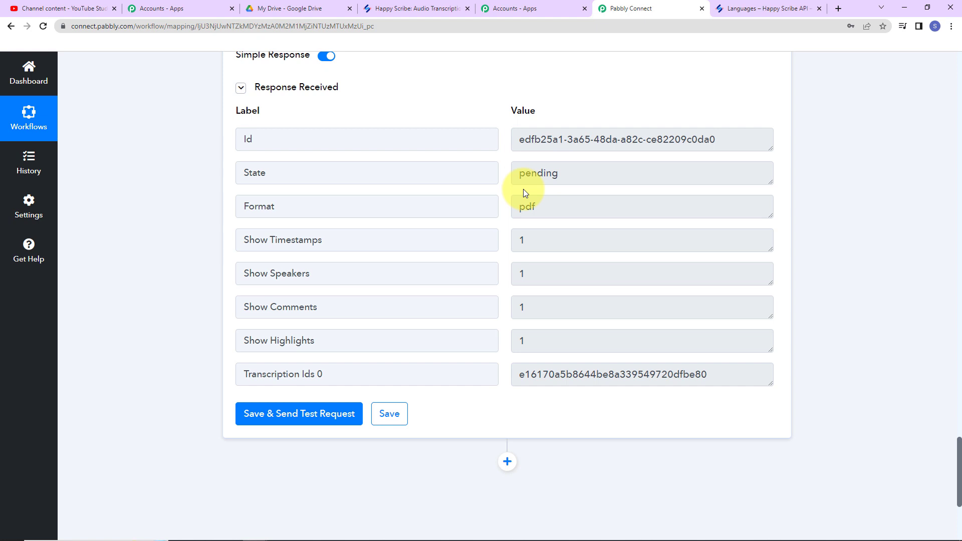
# Add a Delay by Pabbly action after the export step and keep Delay For as its delay type
pyautogui.scroll(-4, 561, 235)
pyautogui.click(508, 234)
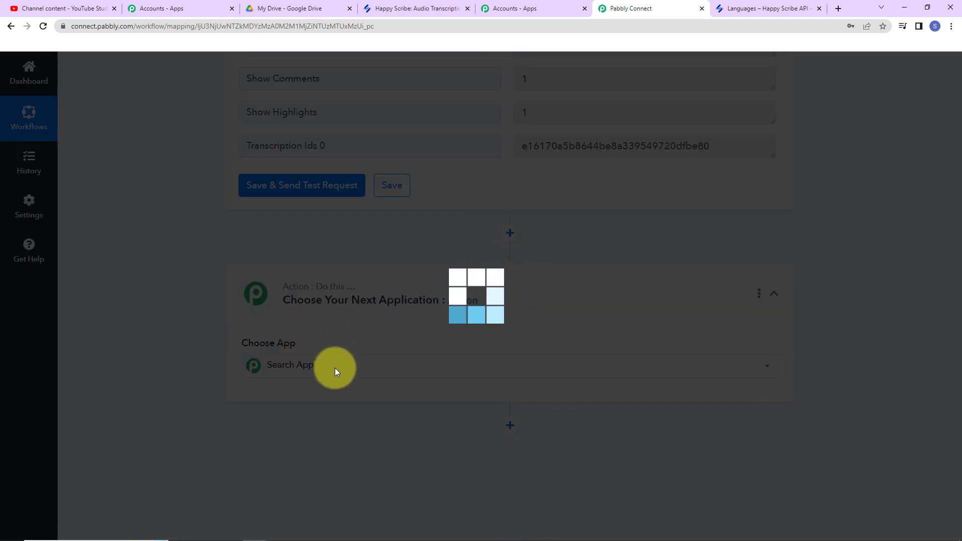
pyautogui.write('dela')
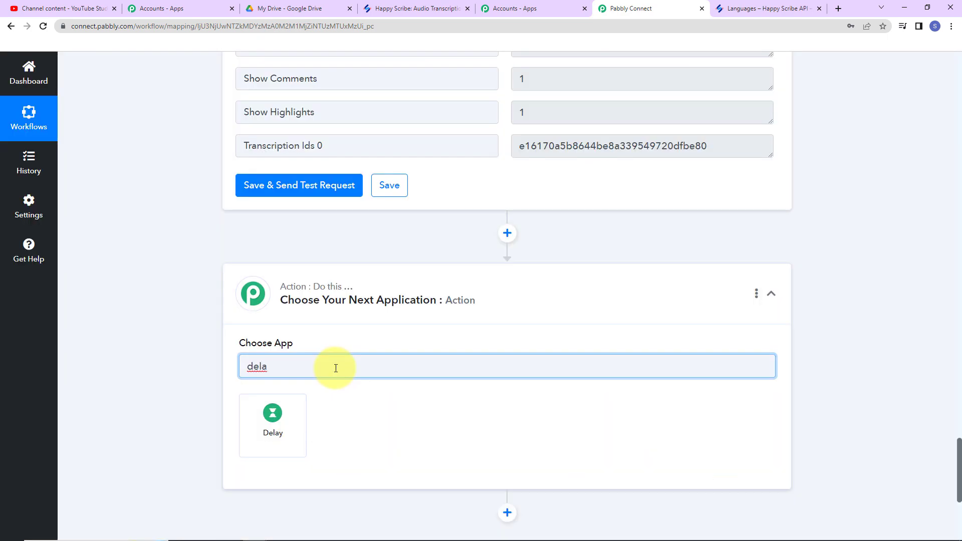
pyautogui.click(300, 413)
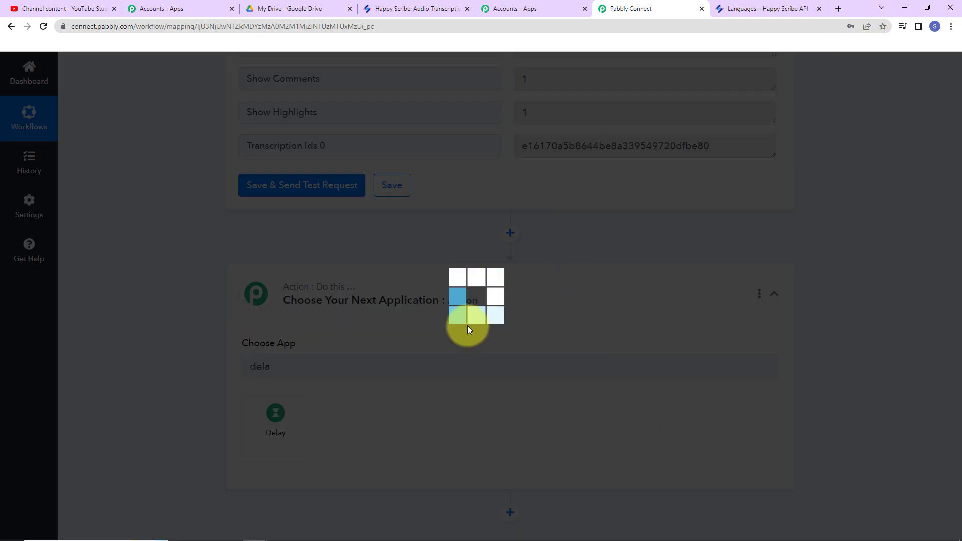
pyautogui.scroll(-2, 290, 410)
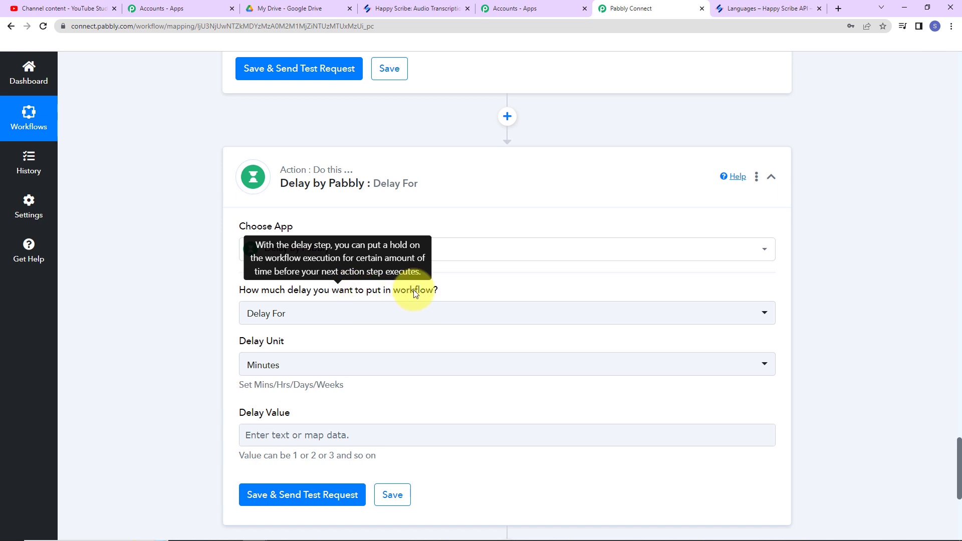
pyautogui.click(329, 313)
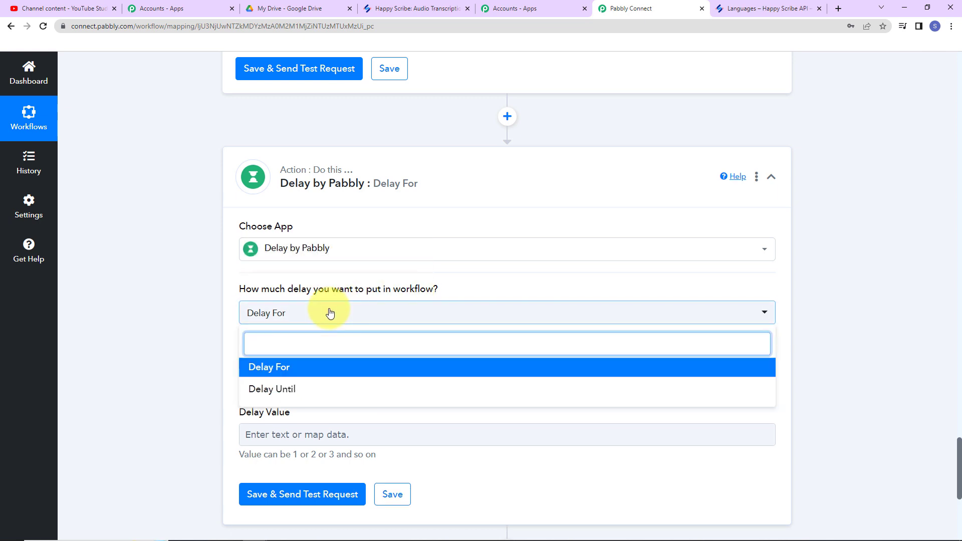
pyautogui.click(328, 321)
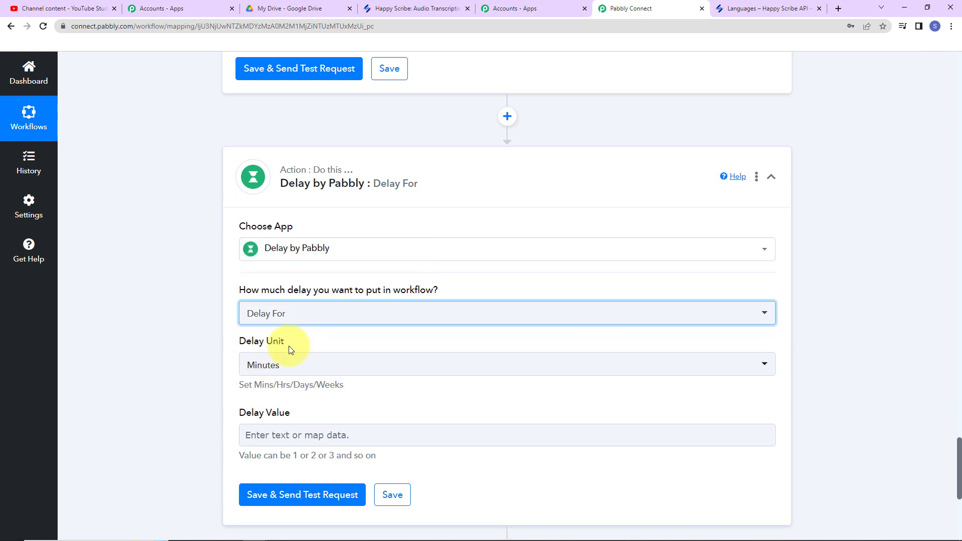
pyautogui.scroll(-2, 290, 373)
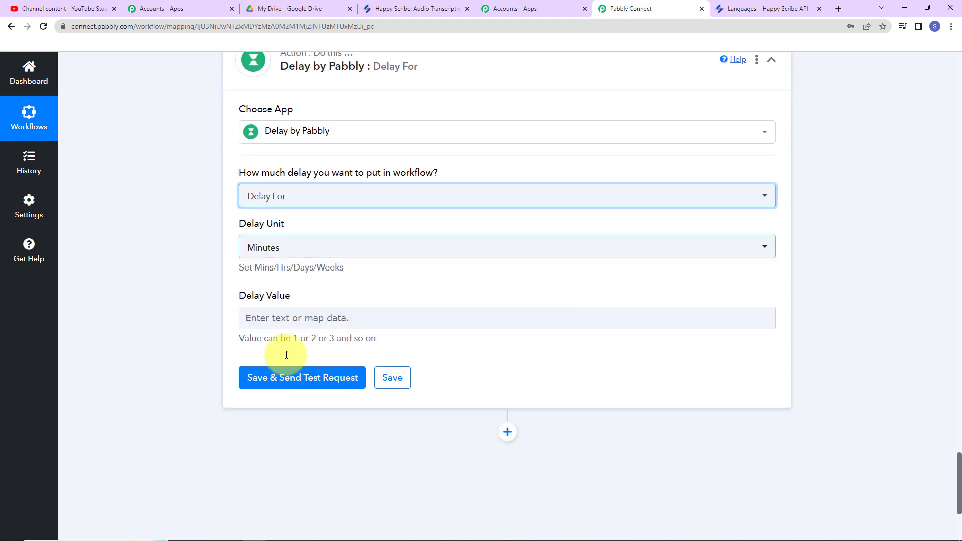
# Set the delay's value to 5 with Minutes as the unit, and save the Delay by Pabbly action with a test request
pyautogui.click(287, 323)
pyautogui.write('5')
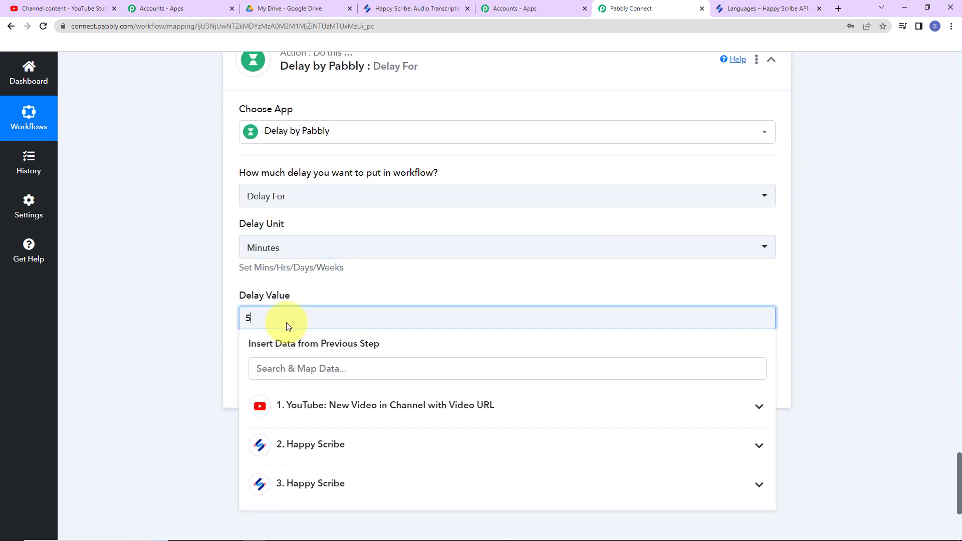
pyautogui.click(191, 336)
pyautogui.click(257, 384)
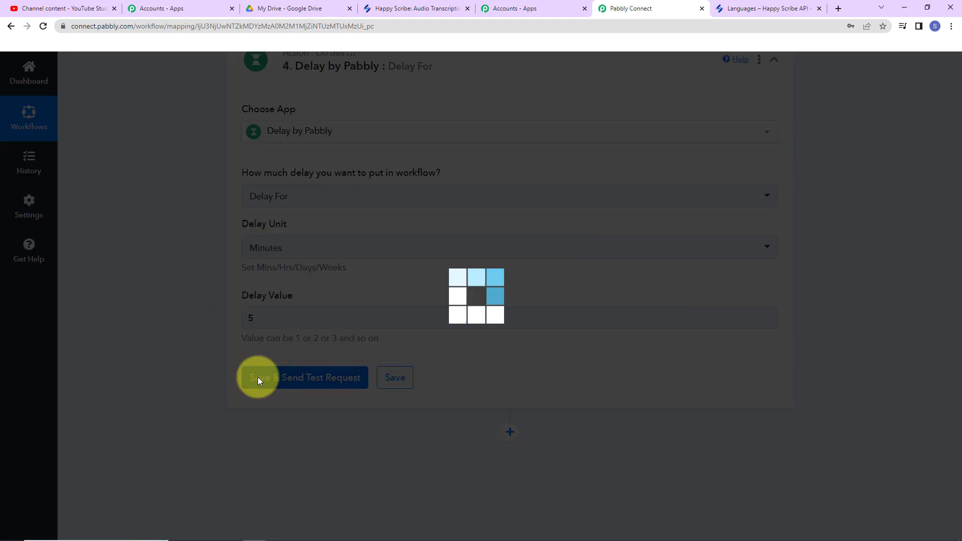
pyautogui.scroll(-2, 585, 377)
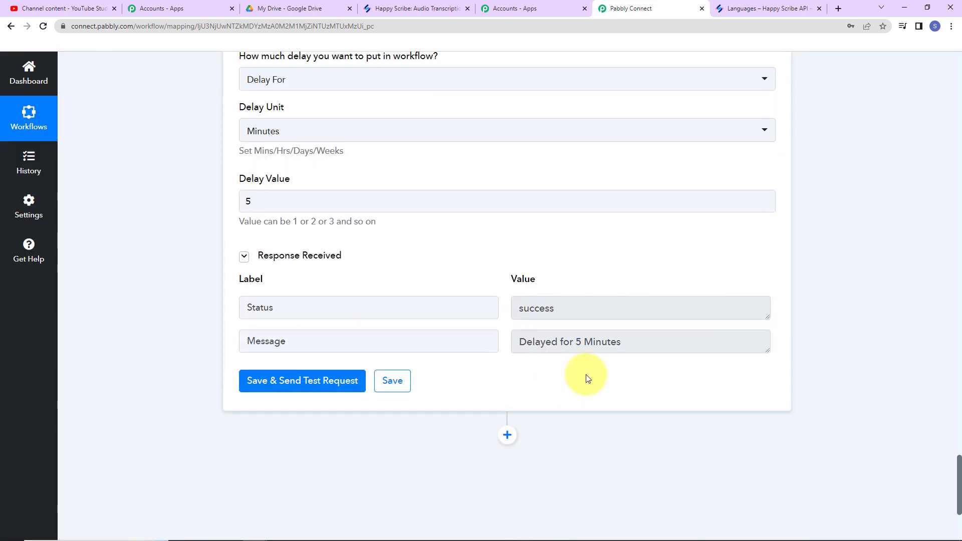
# Add a Happy Scribe action with the Retrieve an Export event after the delay, connected through the existing Happy Scribe #5 connection
pyautogui.scroll(-4, 586, 377)
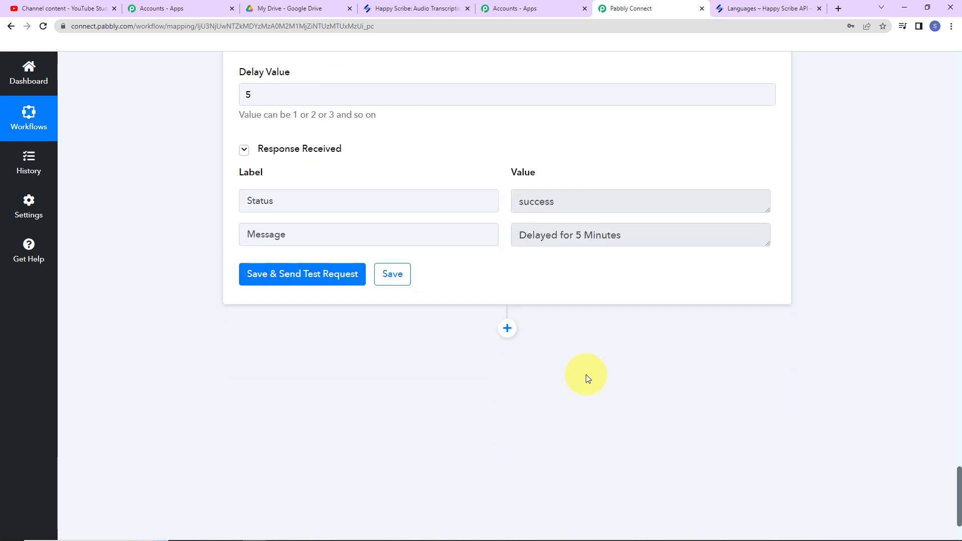
pyautogui.click(506, 234)
pyautogui.hotkey('alt', 'Tab')
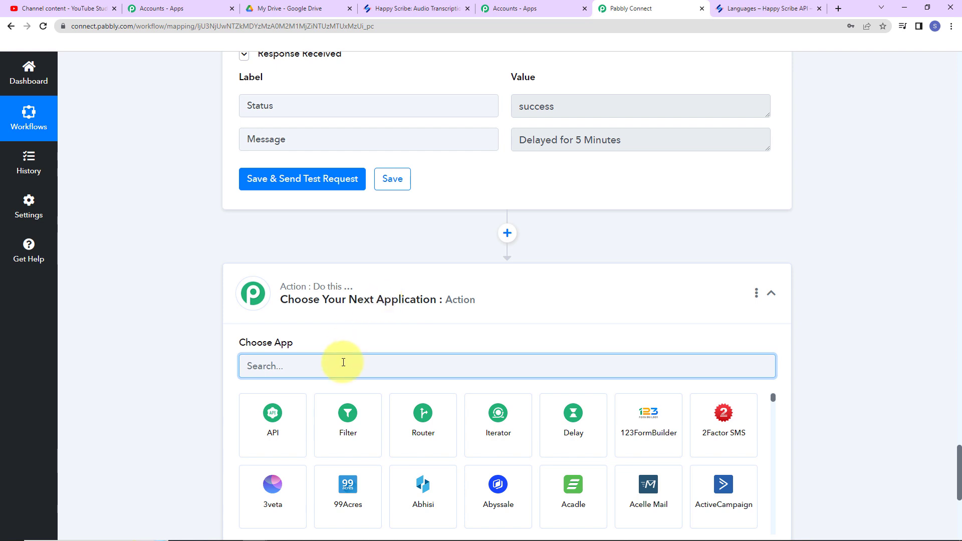
pyautogui.write('happy')
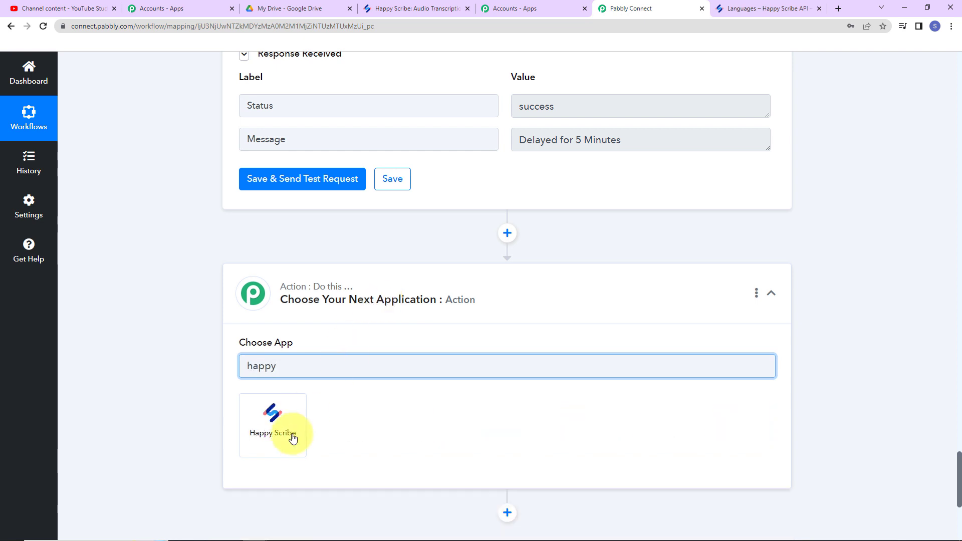
pyautogui.click(290, 426)
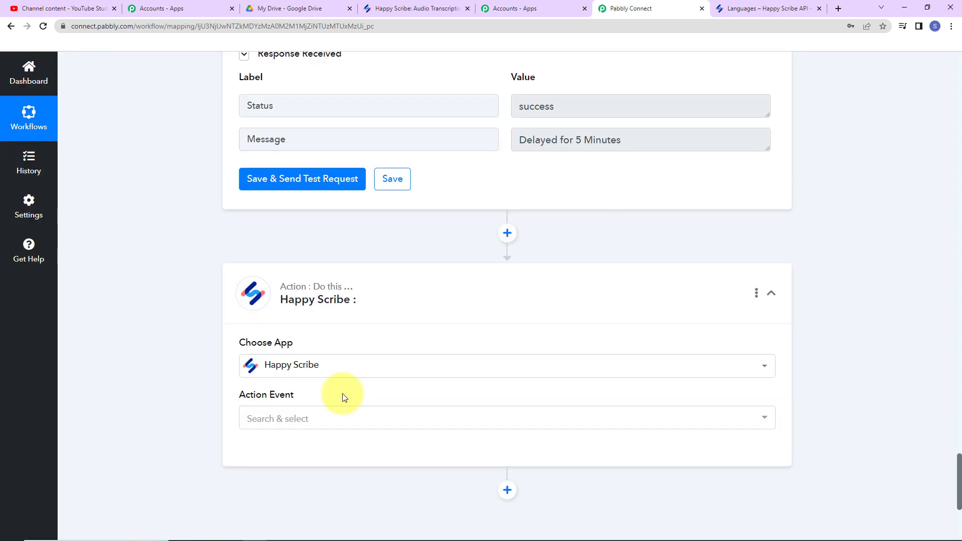
pyautogui.scroll(-2, 341, 393)
pyautogui.click(316, 303)
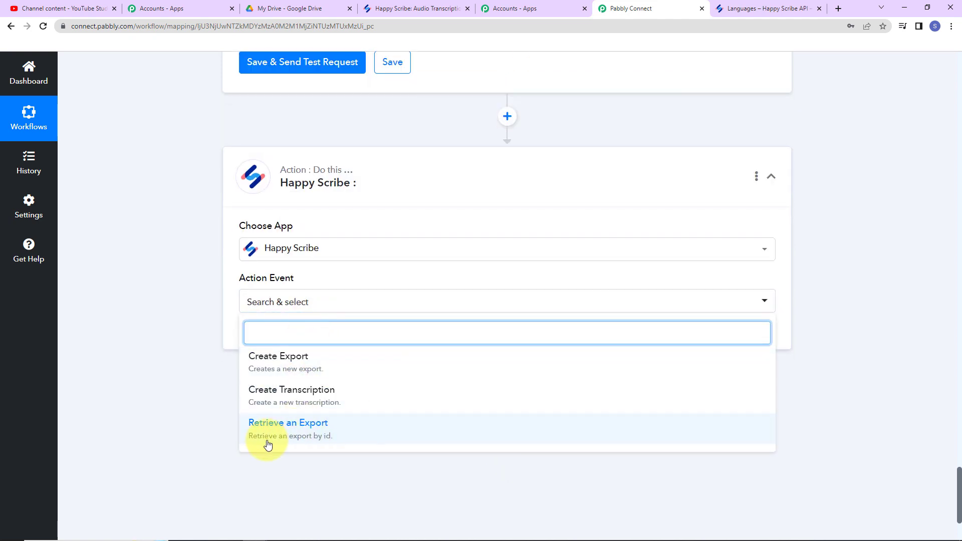
pyautogui.click(334, 436)
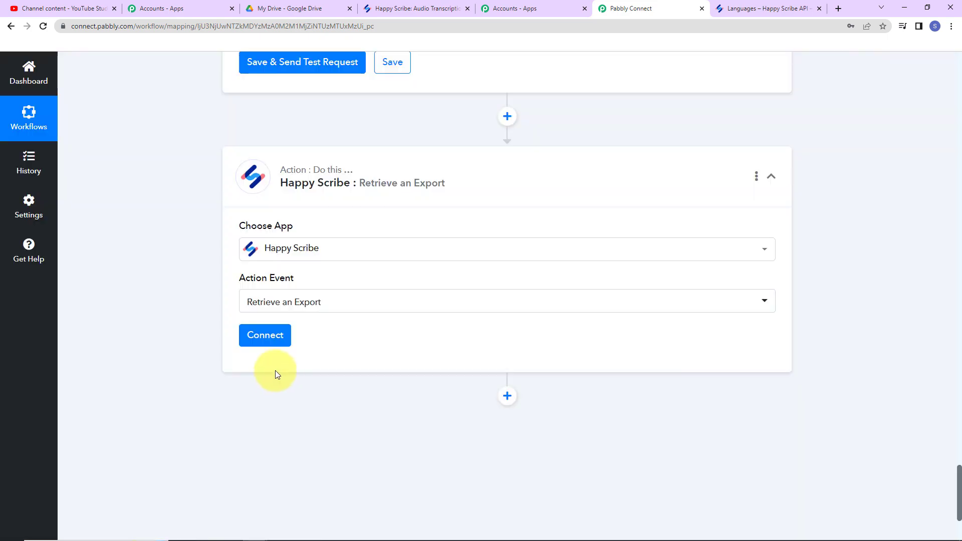
pyautogui.click(271, 337)
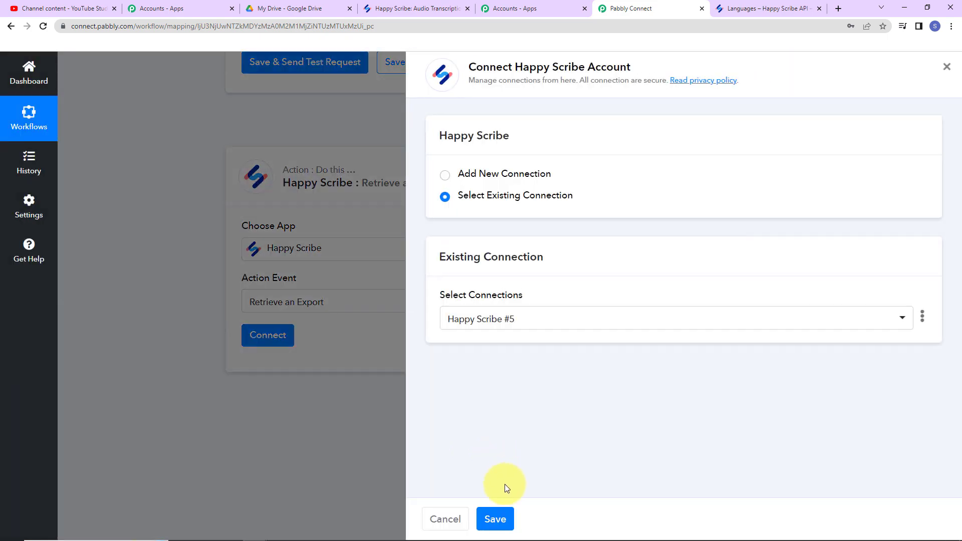
pyautogui.click(493, 517)
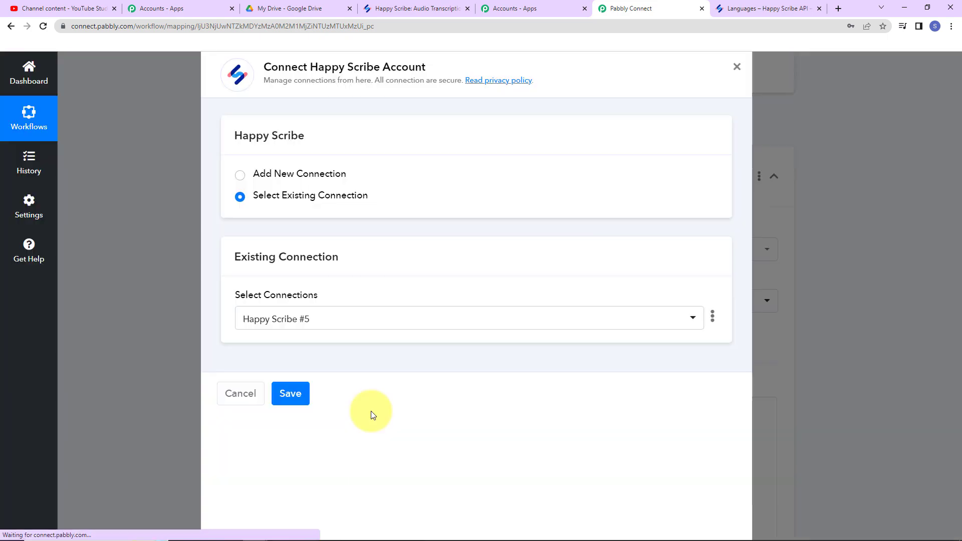
# Map the Export Id to the Id from the step 3 Happy Scribe response and save the action with a test request
pyautogui.scroll(-3, 373, 409)
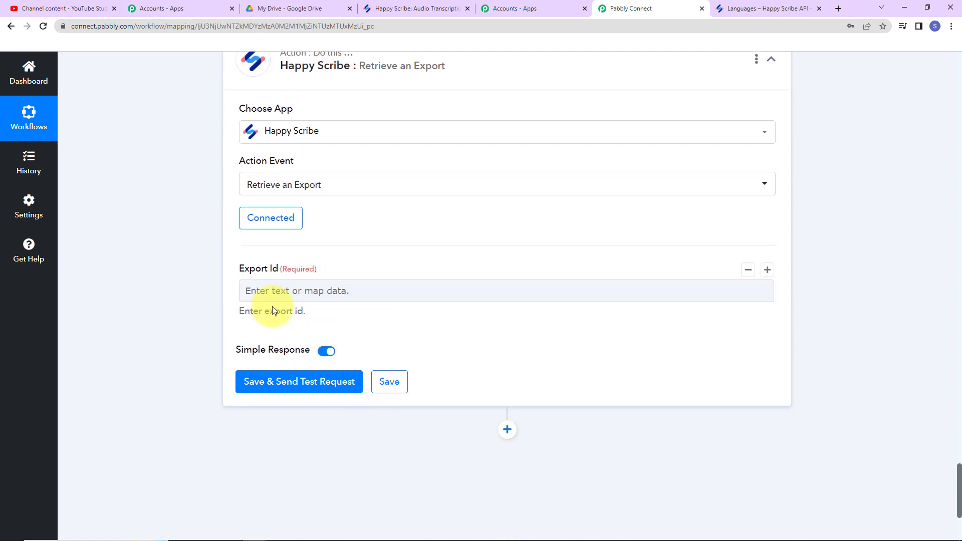
pyautogui.click(278, 294)
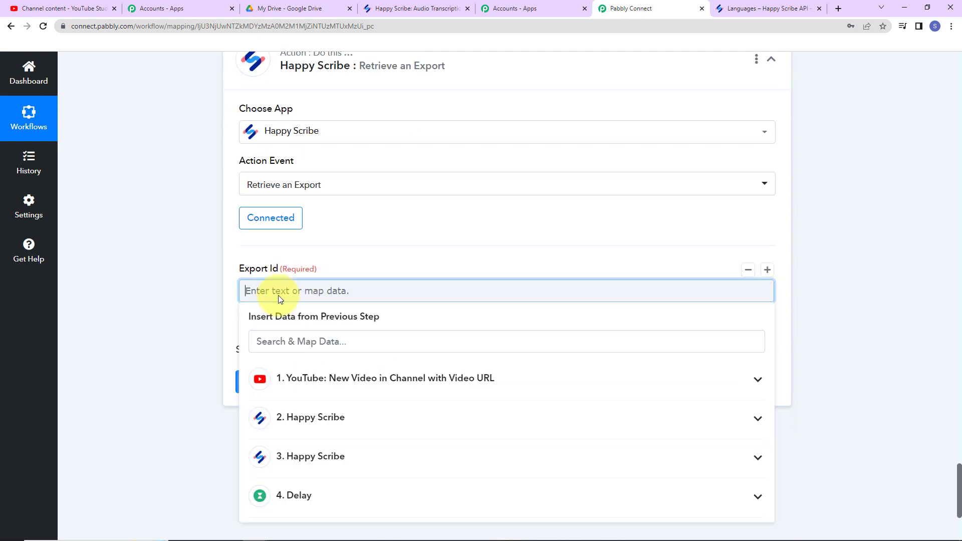
pyautogui.click(311, 456)
pyautogui.scroll(-3, 436, 431)
pyautogui.scroll(3, 423, 427)
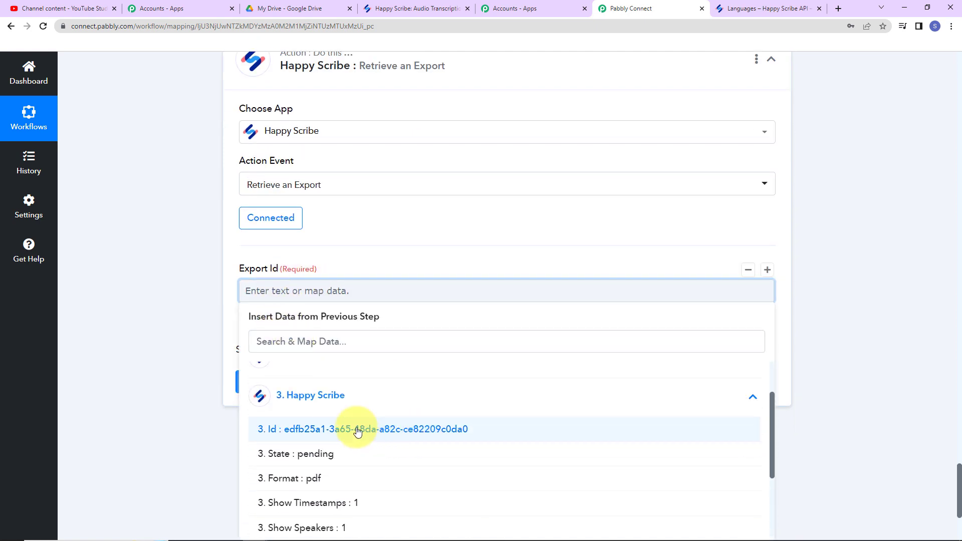
pyautogui.click(357, 430)
pyautogui.click(185, 330)
pyautogui.click(303, 399)
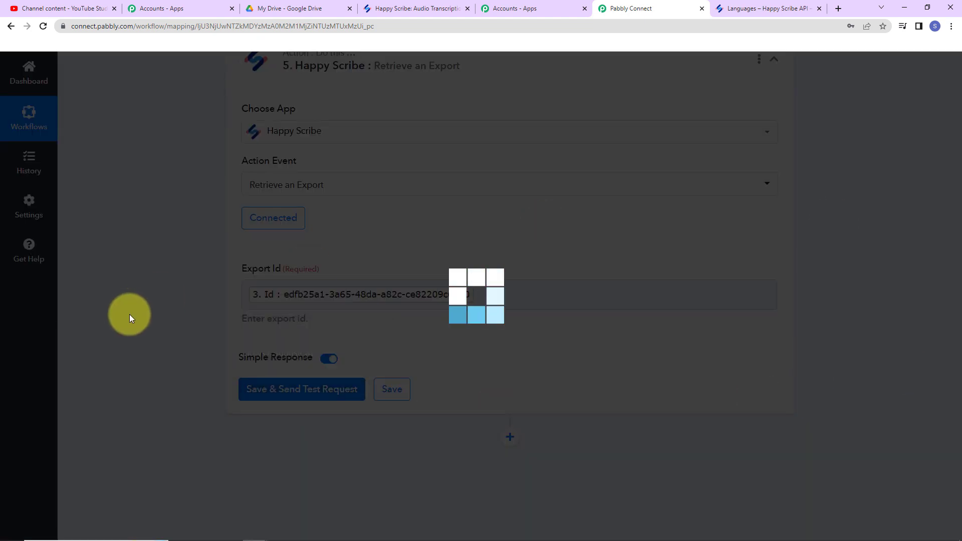
# Copy the Download Link from the Retrieve an Export response and open it in a new browser tab
pyautogui.scroll(-2, 865, 290)
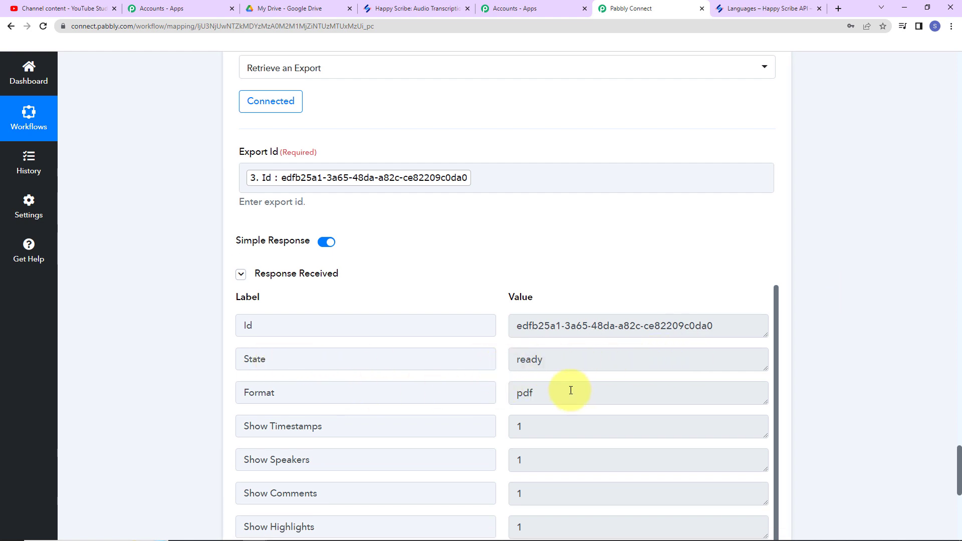
pyautogui.scroll(-5, 843, 339)
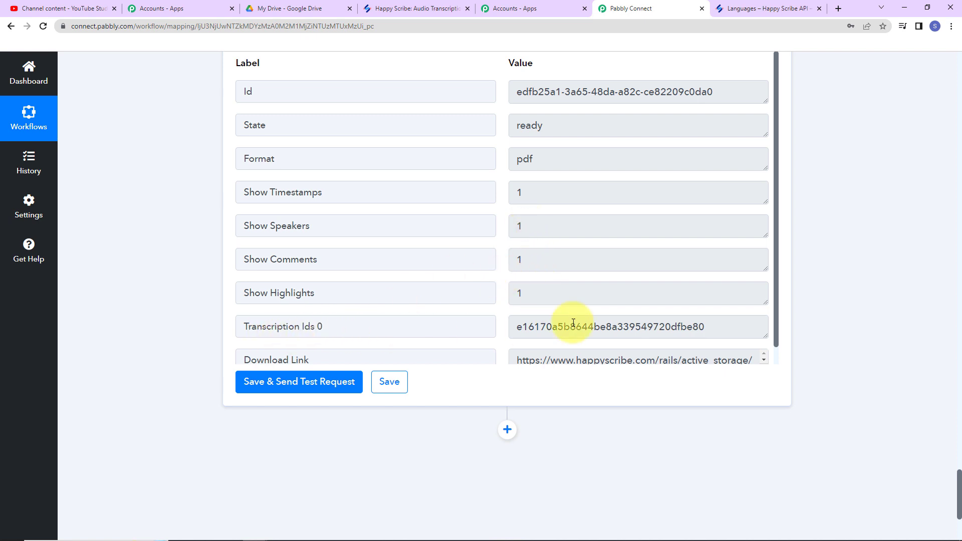
pyautogui.scroll(-1, 639, 291)
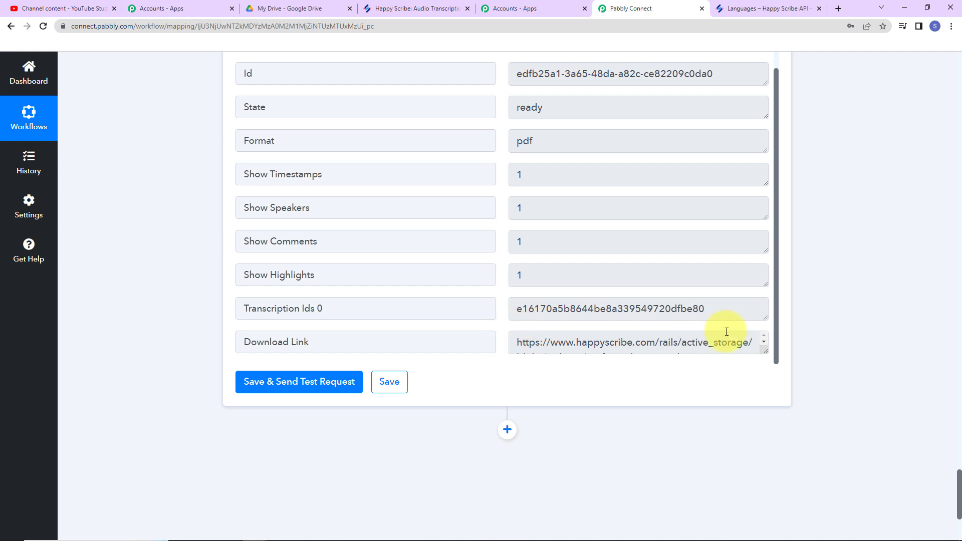
pyautogui.moveTo(763, 351)
pyautogui.mouseDown()
pyautogui.moveTo(766, 375)
pyautogui.moveTo(756, 365)
pyautogui.mouseUp()
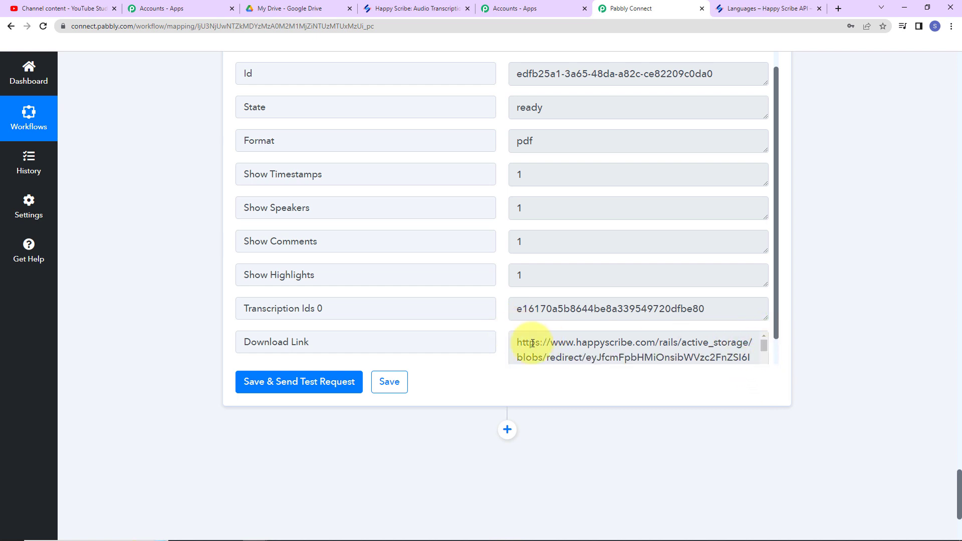
pyautogui.moveTo(514, 341); pyautogui.dragTo(790, 386)
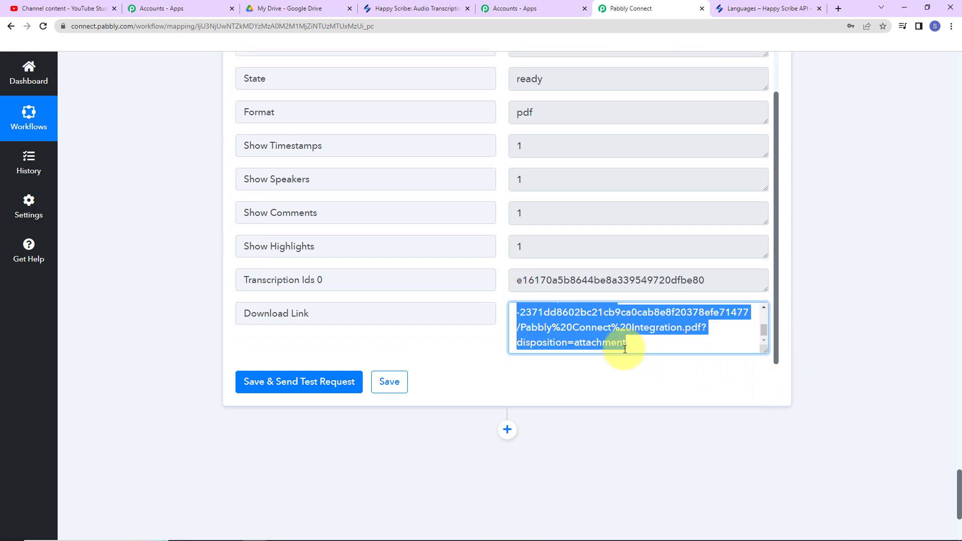
pyautogui.rightClick(578, 326)
pyautogui.click(606, 336)
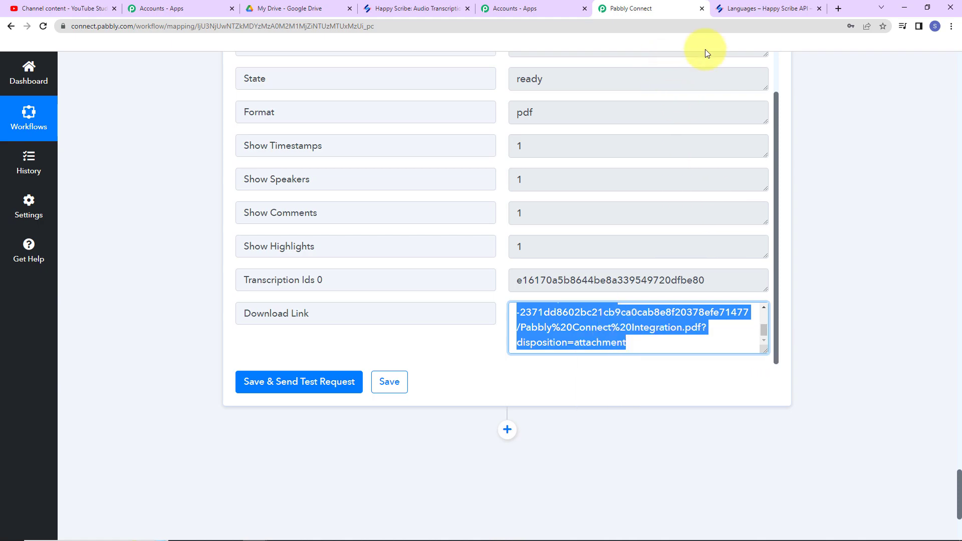
pyautogui.click(838, 11)
pyautogui.click(822, 25)
pyautogui.hotkey('ctrl', 'v')
pyautogui.press('Return')
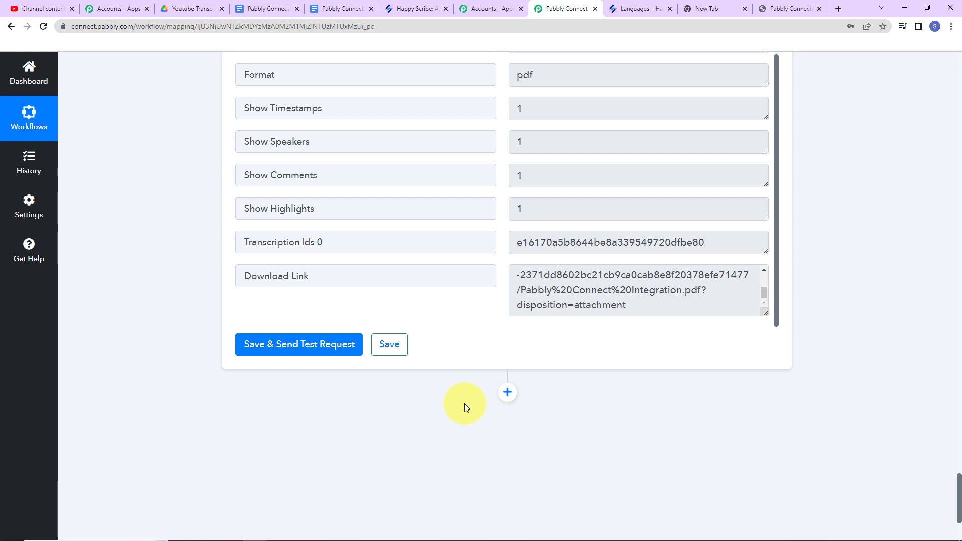
# Switch to Google Drive and open the Youtube Transcriptions folder inside the Transcriptions folder
pyautogui.scroll(-2, 464, 404)
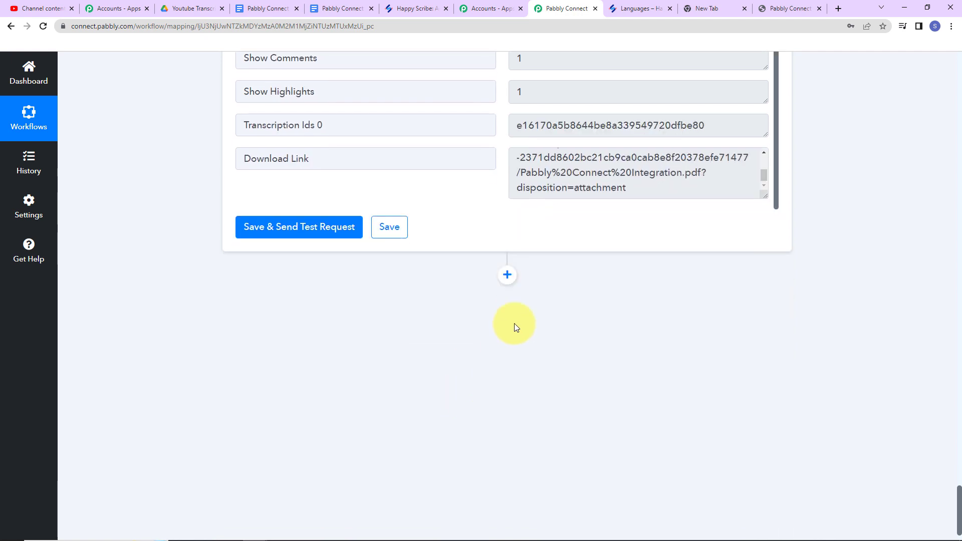
pyautogui.click(179, 15)
pyautogui.doubleClick(220, 443)
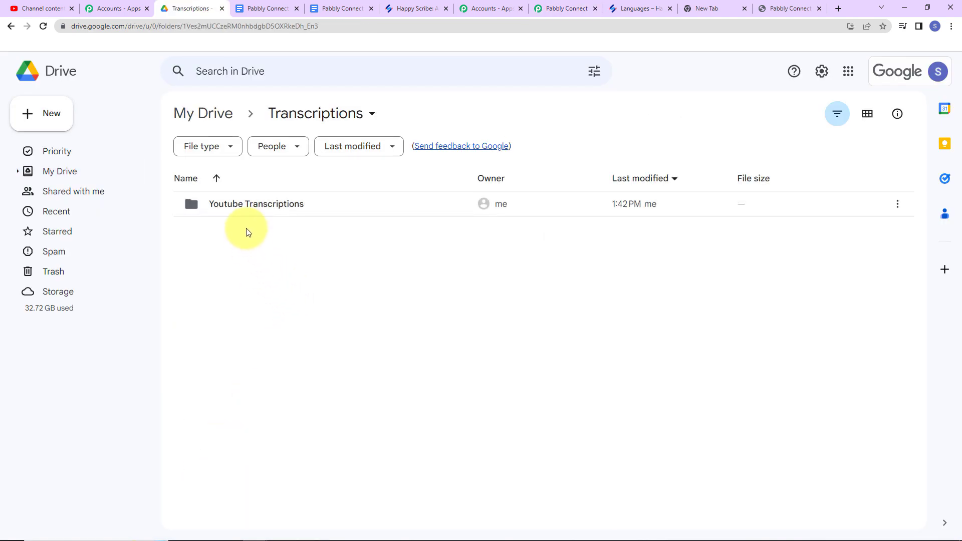
pyautogui.doubleClick(245, 207)
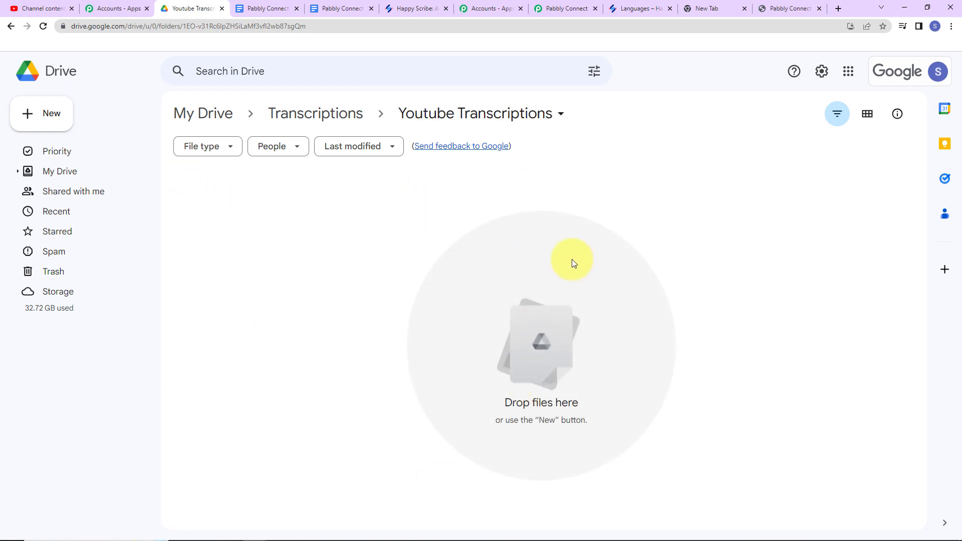
# Return to the Pabbly Connect workflow and add a Google Drive action with the Upload a File event after the retrieved export
pyautogui.click(568, 11)
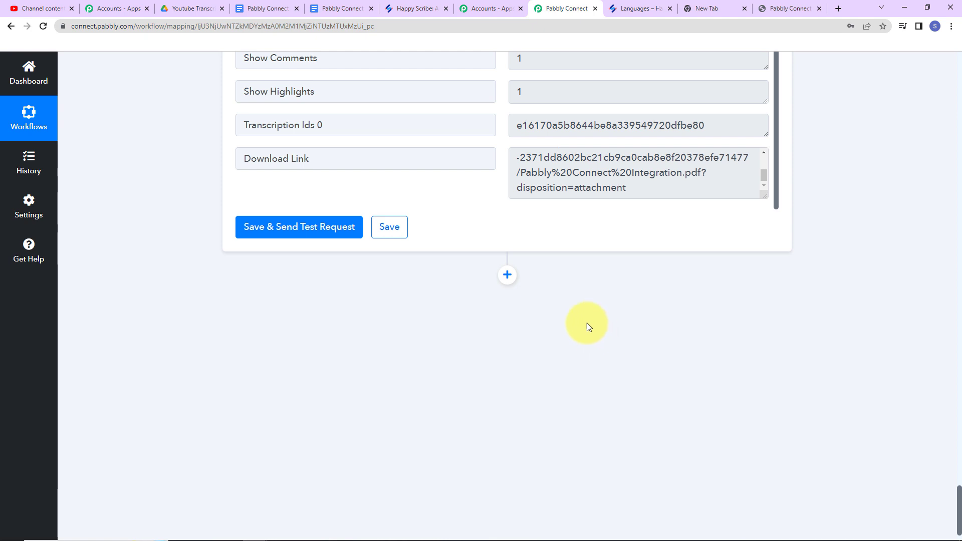
pyautogui.click(497, 279)
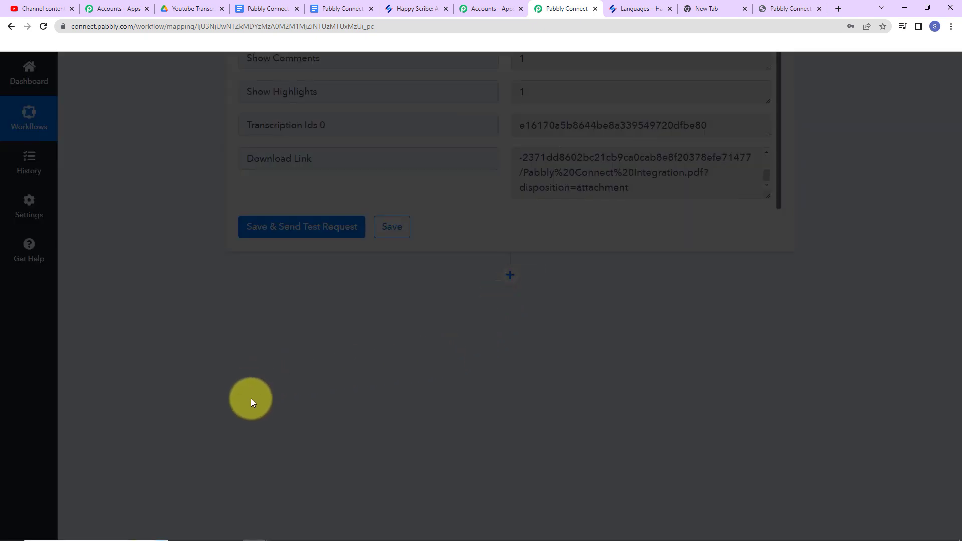
pyautogui.write('google')
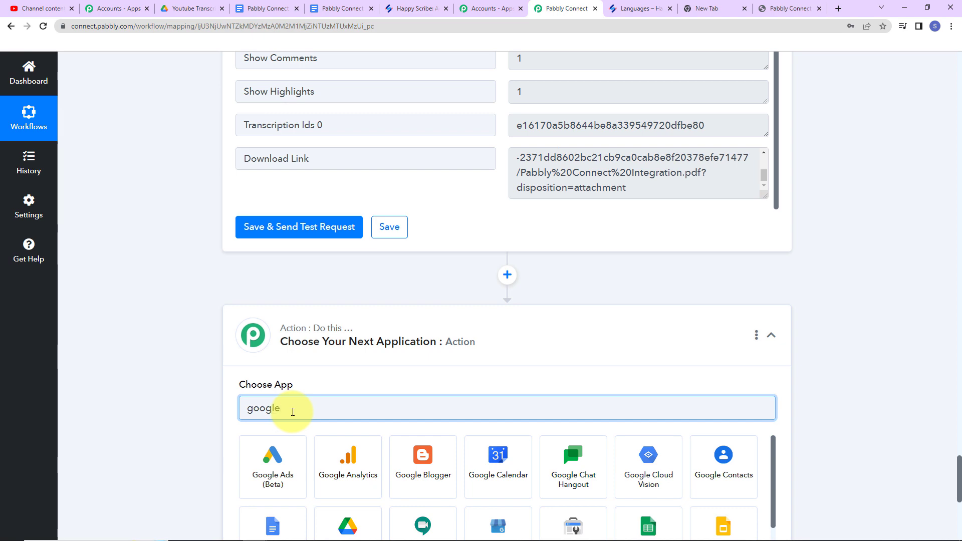
pyautogui.scroll(-3, 293, 411)
pyautogui.click(345, 413)
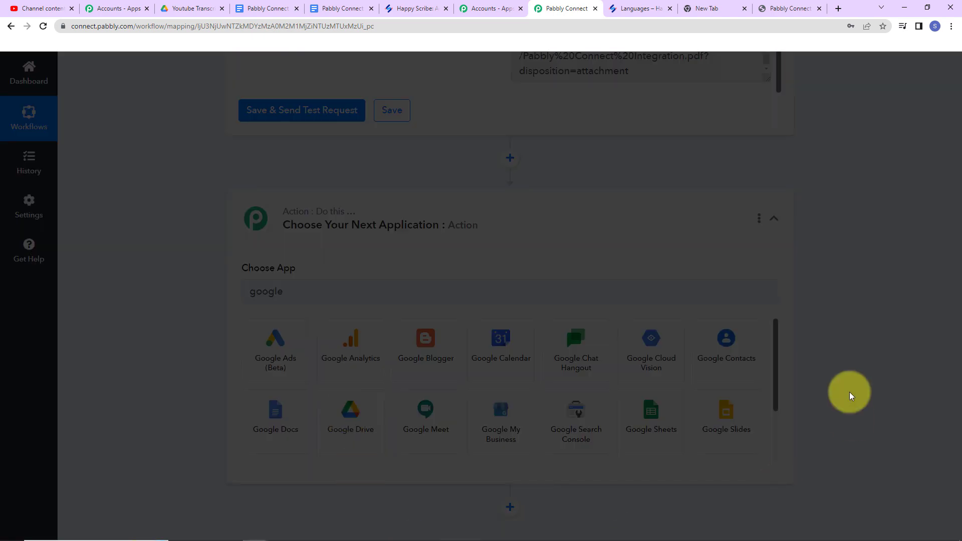
pyautogui.click(333, 344)
pyautogui.scroll(-3, 440, 290)
pyautogui.click(332, 255)
# Connect the Upload a File action through a new connection named Google Drive #11, signing in with Google and allowing Pabbly Connect Drive access
pyautogui.click(265, 379)
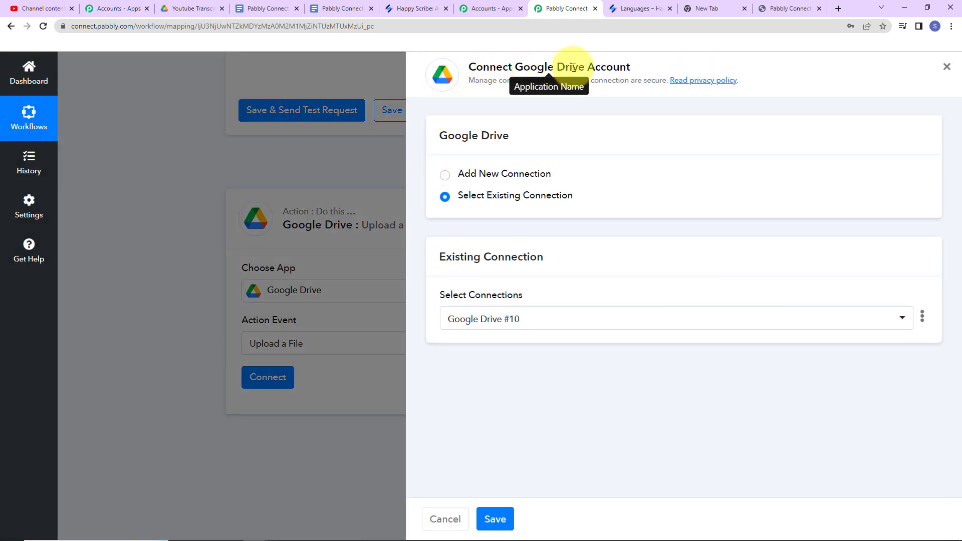
pyautogui.click(445, 177)
pyautogui.click(517, 322)
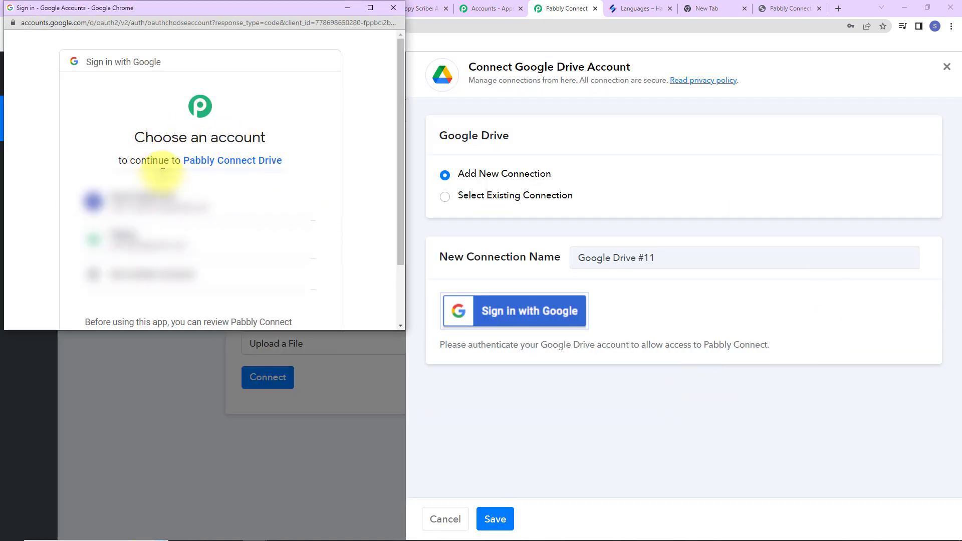
pyautogui.click(168, 200)
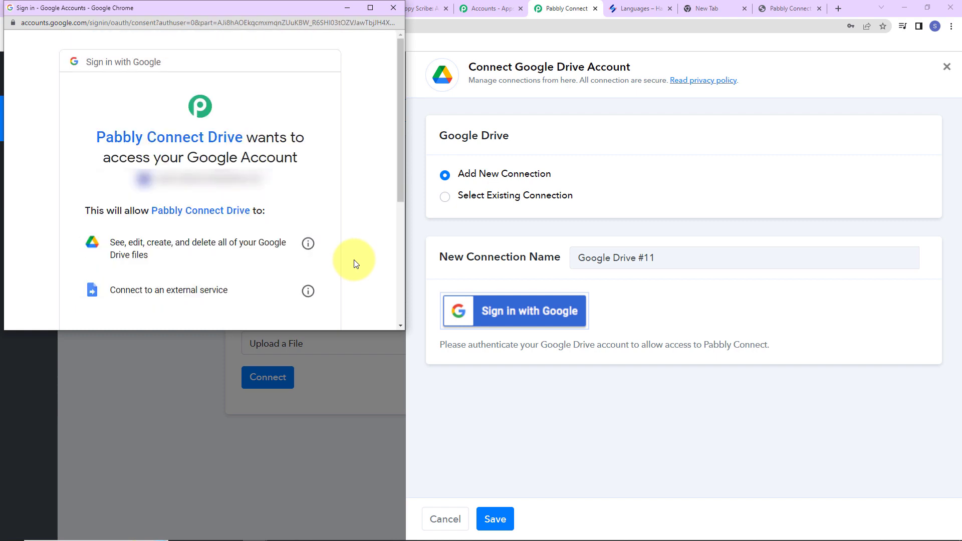
pyautogui.scroll(-5, 353, 260)
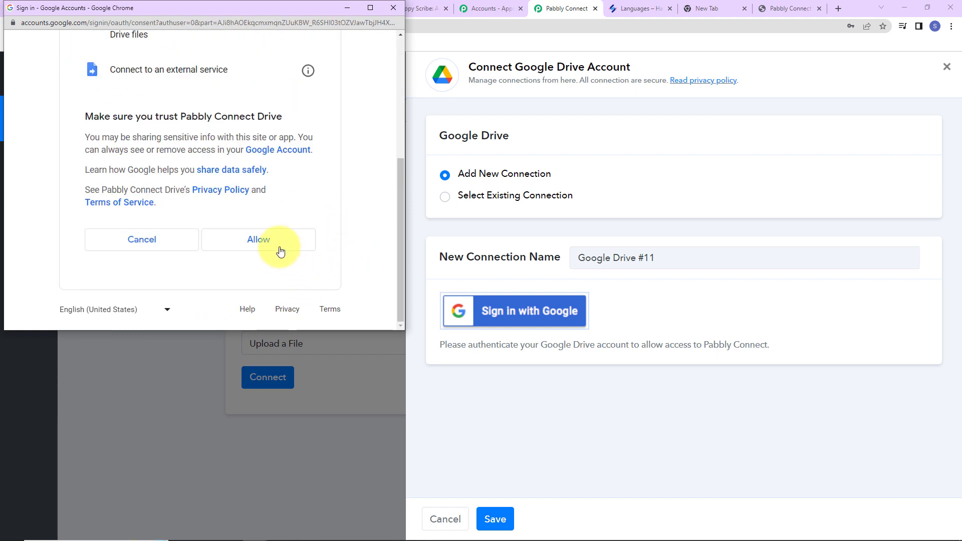
pyautogui.click(280, 246)
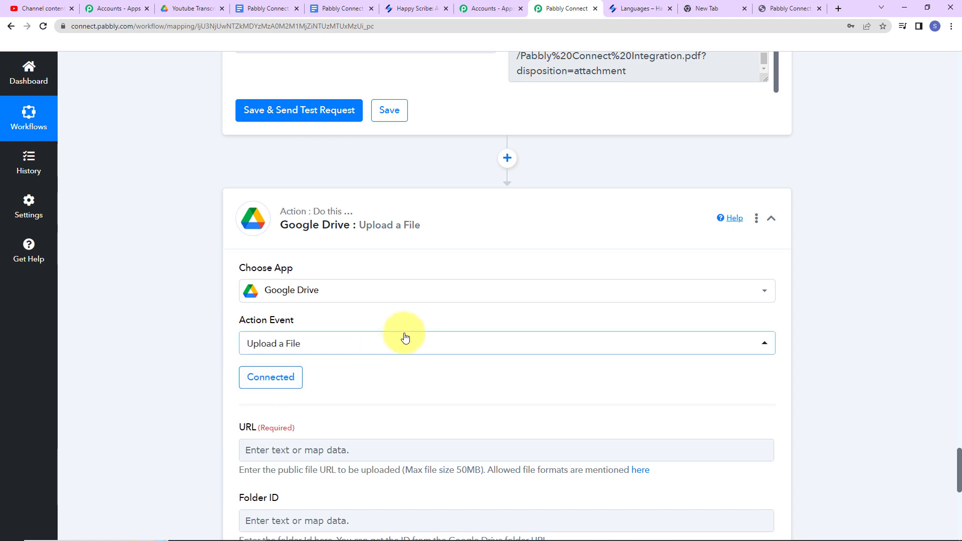
pyautogui.scroll(-2, 403, 333)
pyautogui.scroll(-5, 405, 337)
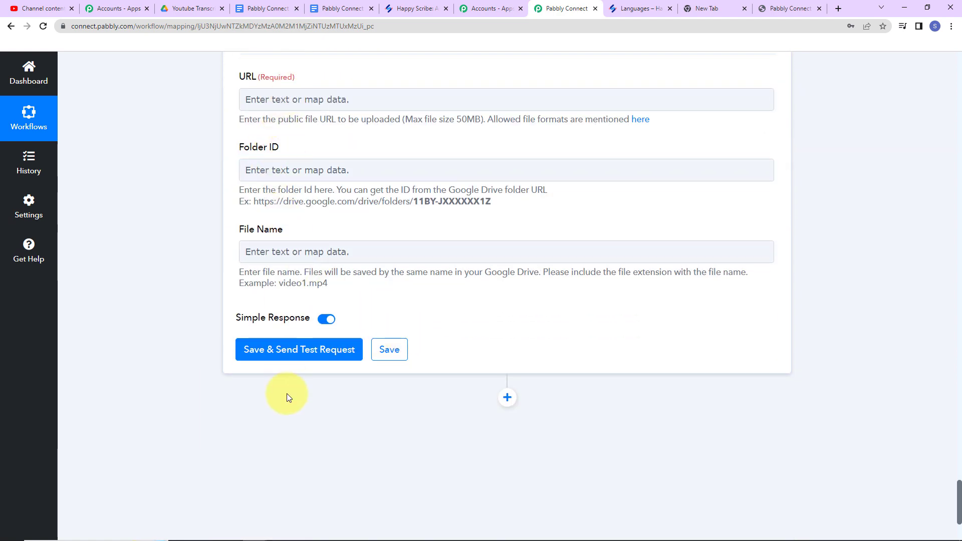
# Map the URL of the Upload a File action to the Download Link from the step 5 Happy Scribe response
pyautogui.click(301, 95)
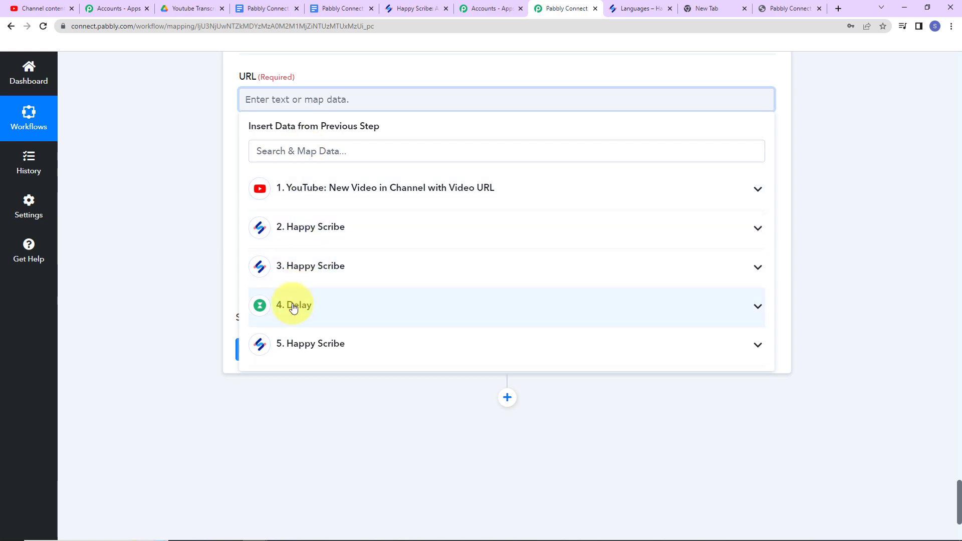
pyautogui.scroll(-2, 295, 280)
pyautogui.click(296, 229)
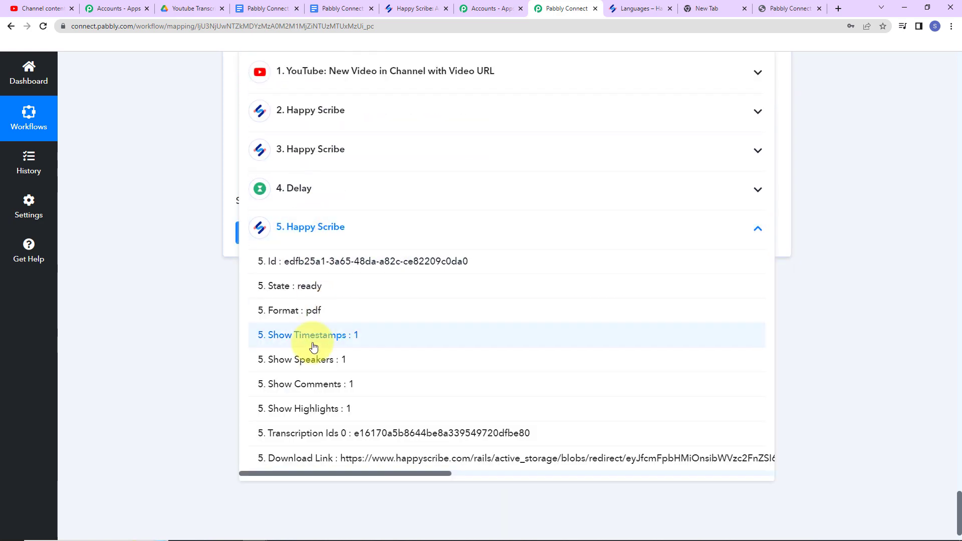
pyautogui.click(260, 457)
pyautogui.click(184, 243)
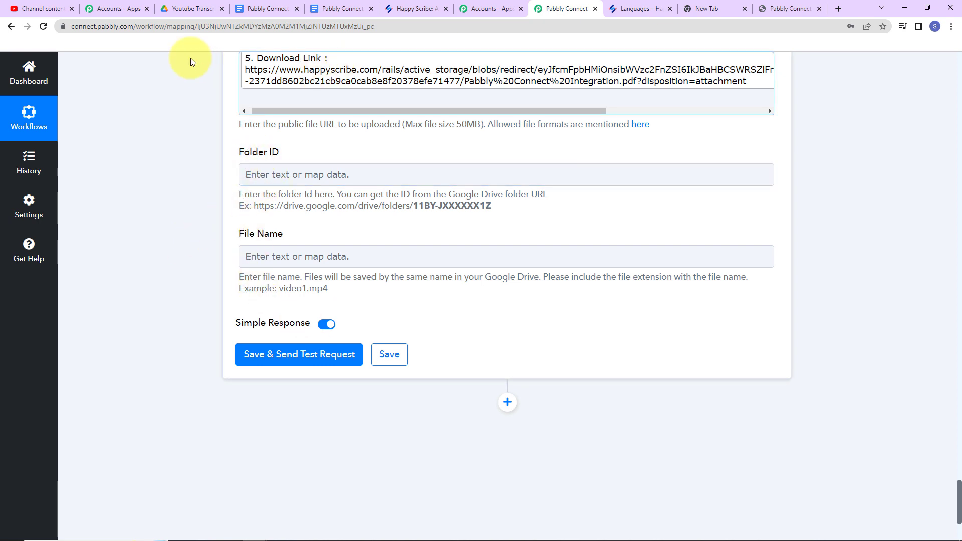
# Copy the Youtube Transcriptions folder's ID from its Google Drive address and paste it as the Folder ID of the Pabbly Connect upload action
pyautogui.click(191, 8)
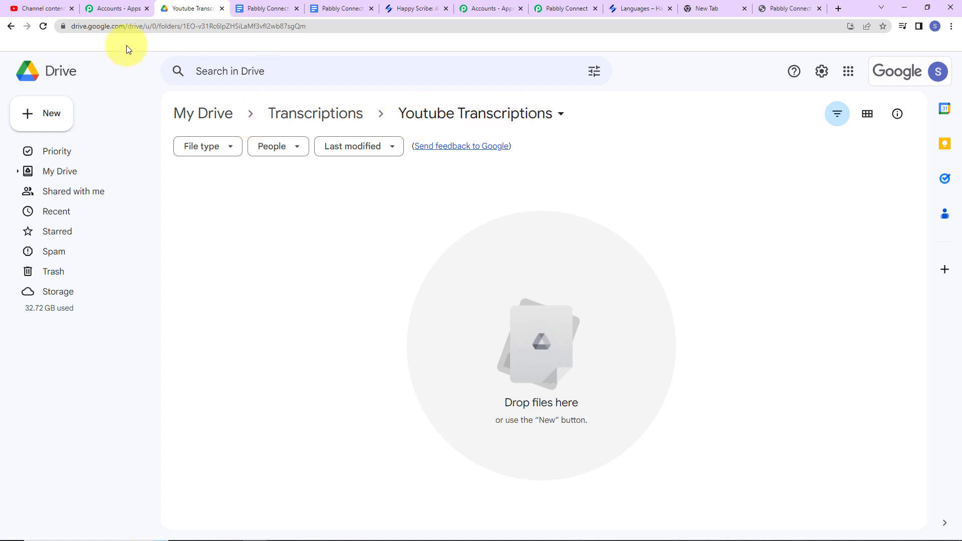
pyautogui.moveTo(222, 26)
pyautogui.mouseDown()
pyautogui.moveTo(334, 22)
pyautogui.moveTo(215, 35)
pyautogui.moveTo(232, 10)
pyautogui.moveTo(206, 27)
pyautogui.mouseUp()
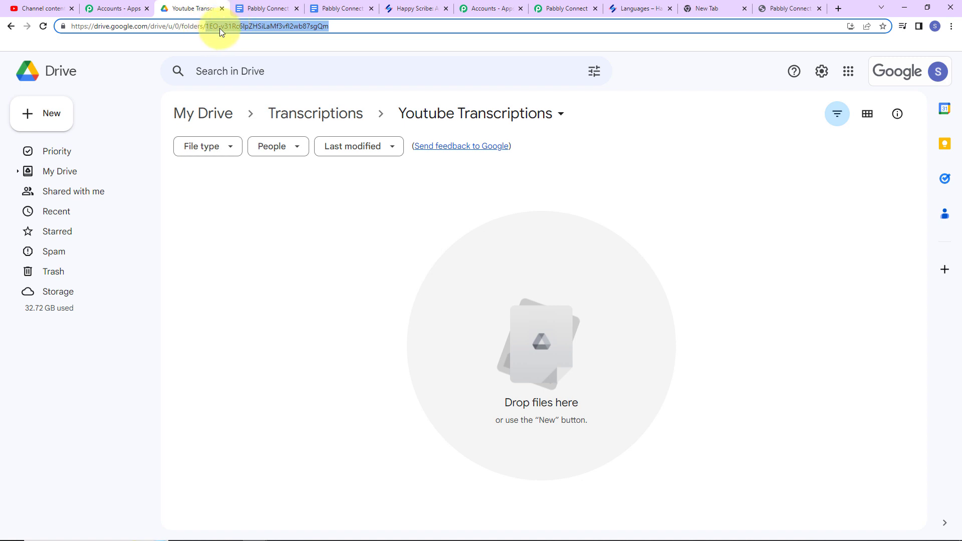
pyautogui.rightClick(215, 26)
pyautogui.click(256, 80)
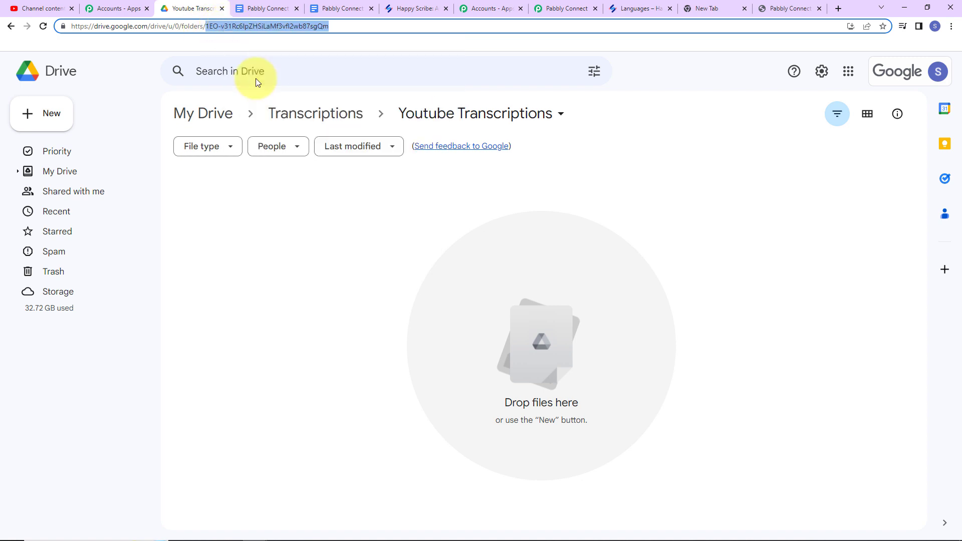
pyautogui.click(556, 9)
pyautogui.click(297, 178)
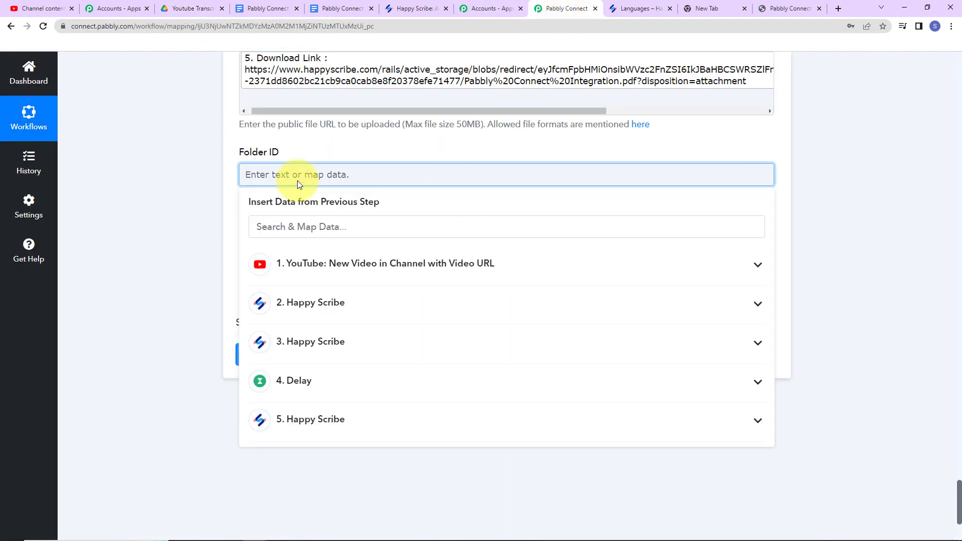
pyautogui.hotkey('ctrl', 'v')
pyautogui.click(212, 251)
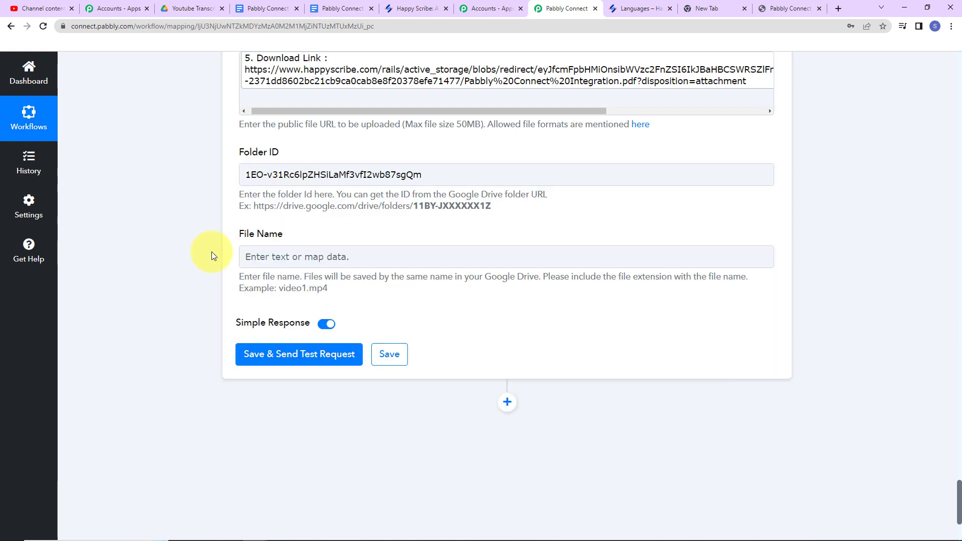
# Map the File Name to the YouTube trigger's Res1 Snippet Title and save the action with a test request
pyautogui.click(251, 258)
pyautogui.click(273, 344)
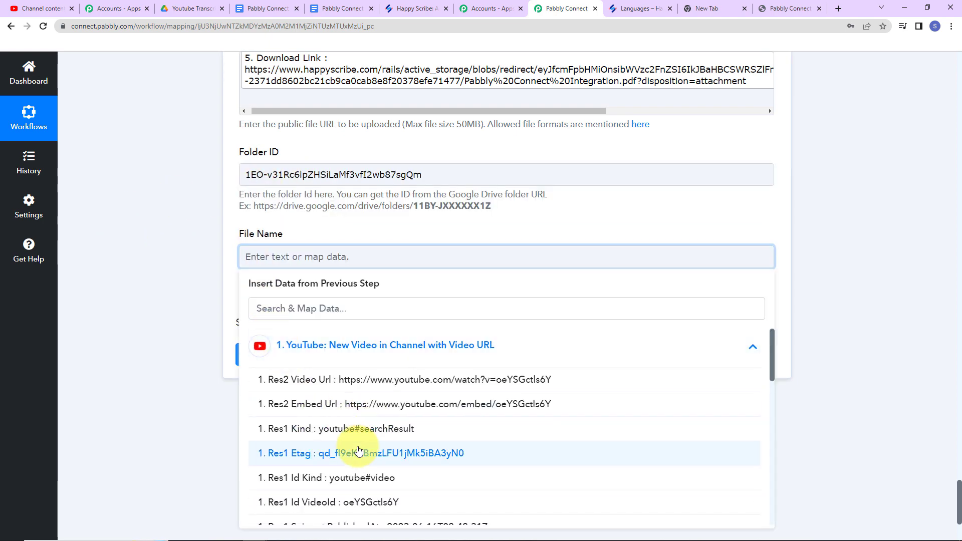
pyautogui.scroll(-2, 358, 451)
pyautogui.click(344, 459)
pyautogui.click(209, 384)
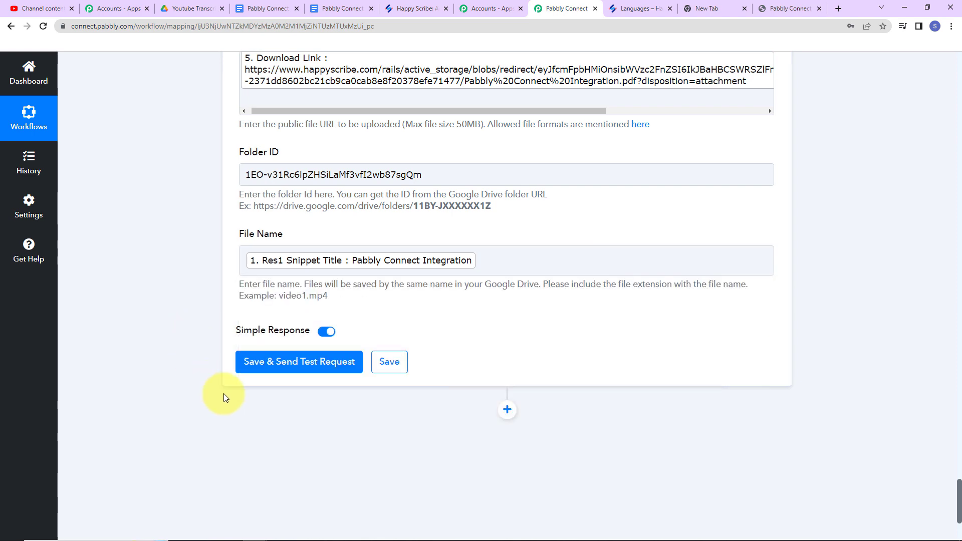
pyautogui.click(265, 358)
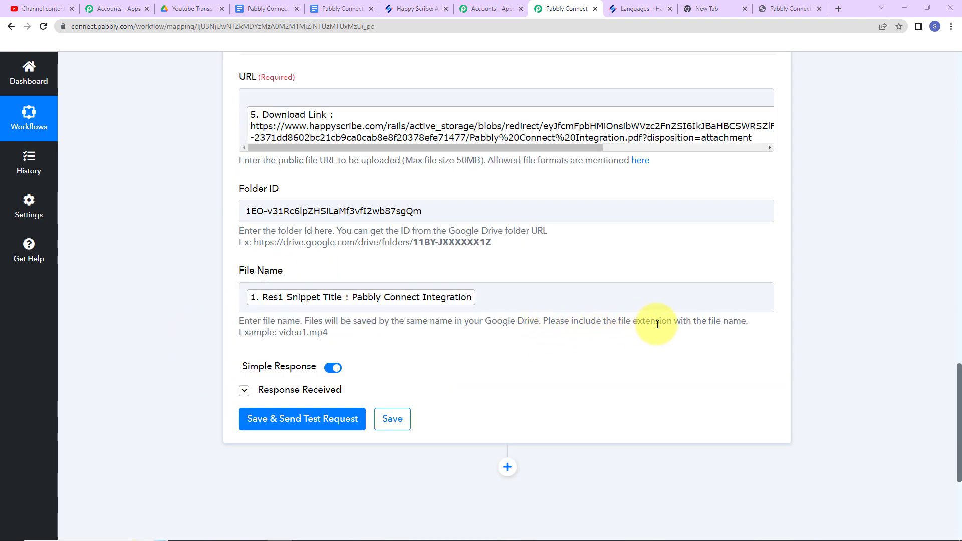
# Append .pdf to the mapped title in File Name and send the test request again
pyautogui.click(535, 298)
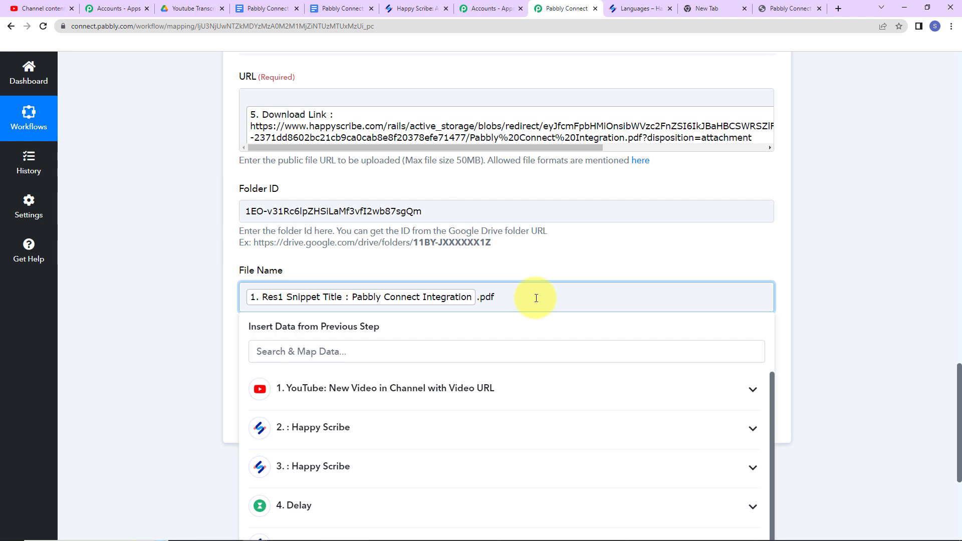
pyautogui.click(825, 292)
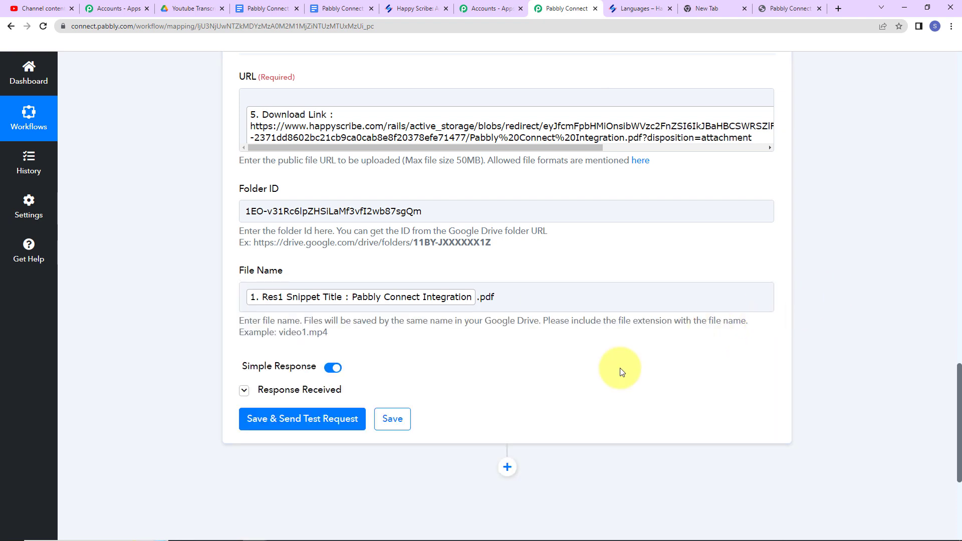
pyautogui.click(283, 423)
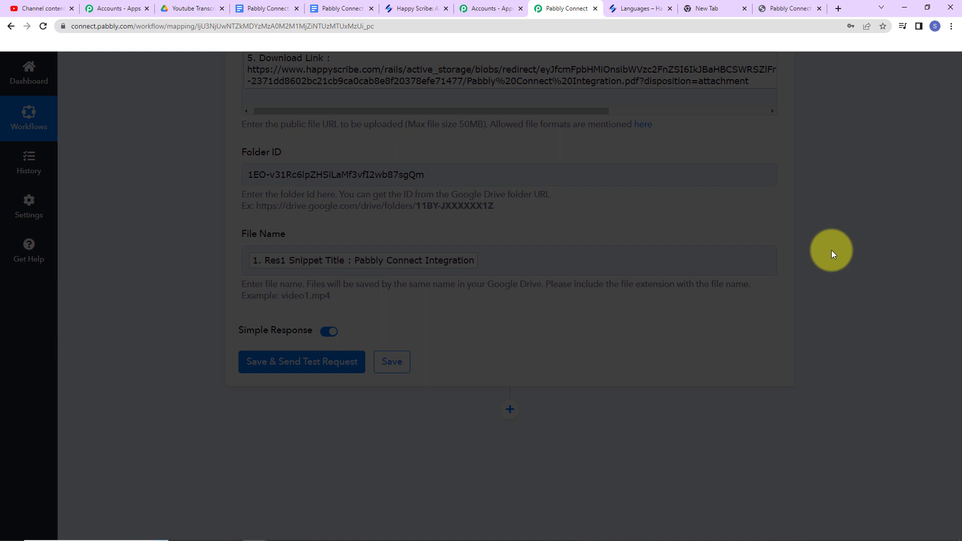
# Review the upload response, then switch to Google Drive and open the Pabbly Connect Integration PDF in the Youtube Transcriptions folder
pyautogui.scroll(-2, 828, 248)
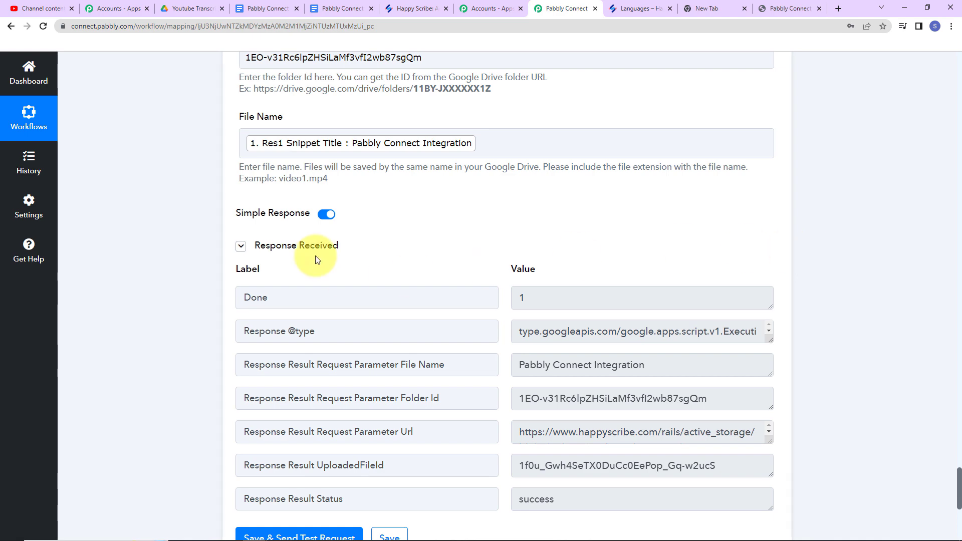
pyautogui.click(188, 9)
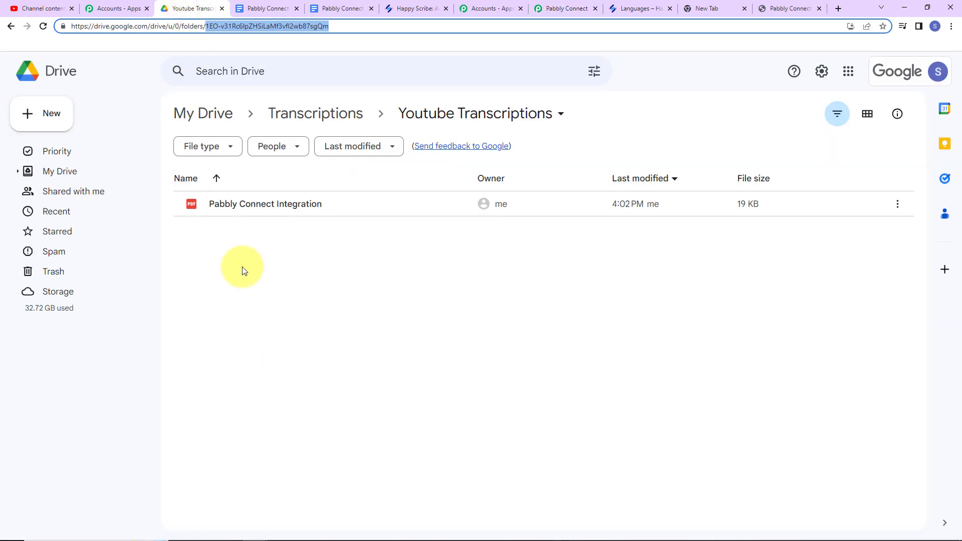
pyautogui.doubleClick(334, 204)
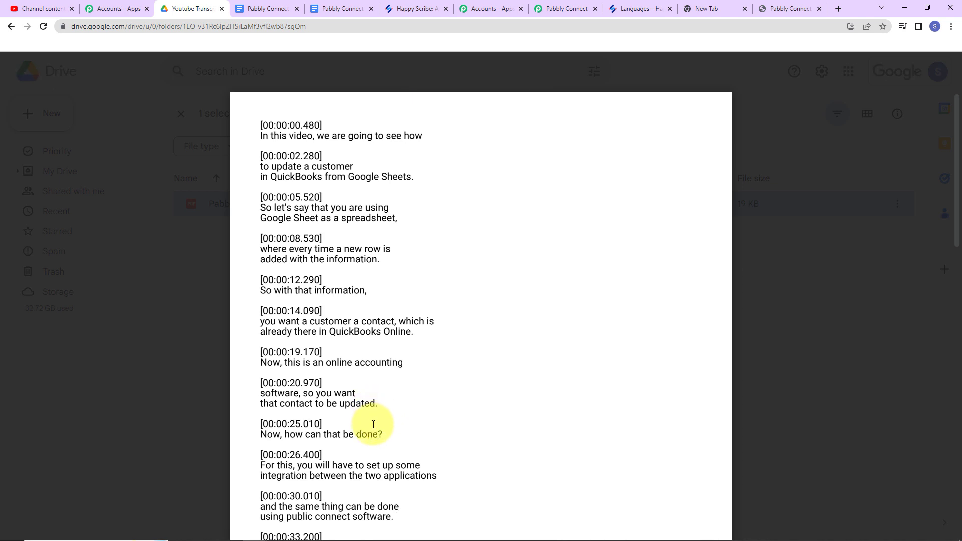
# Switch to YouTube Studio and start uploading the video file 2022_10_11_0956 (1) from the Downloads folder
pyautogui.click(44, 9)
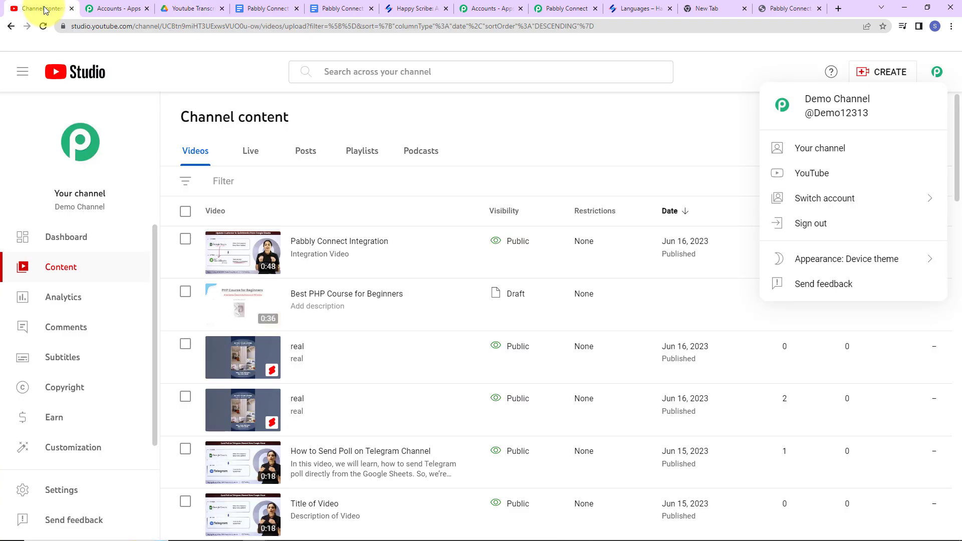
pyautogui.click(884, 71)
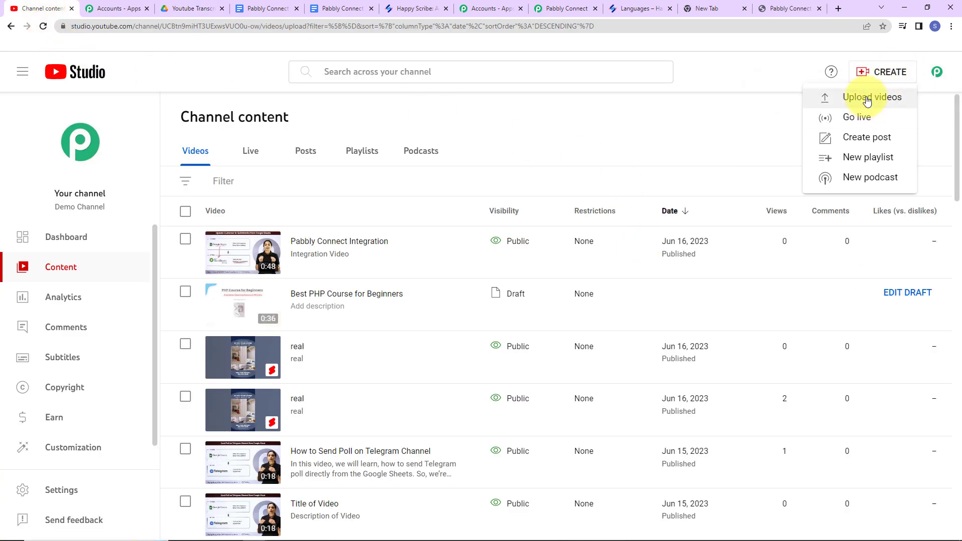
pyautogui.click(871, 98)
pyautogui.click(460, 370)
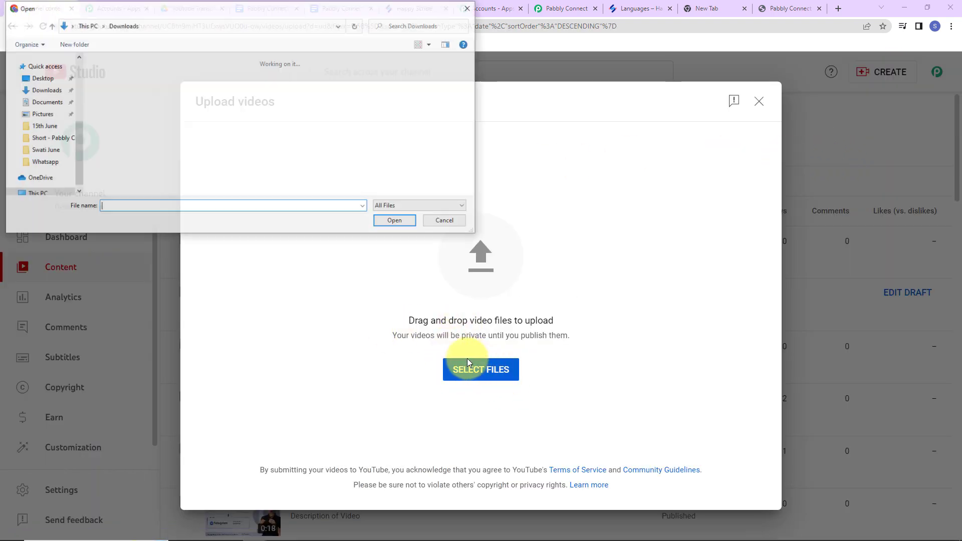
pyautogui.scroll(2, 278, 159)
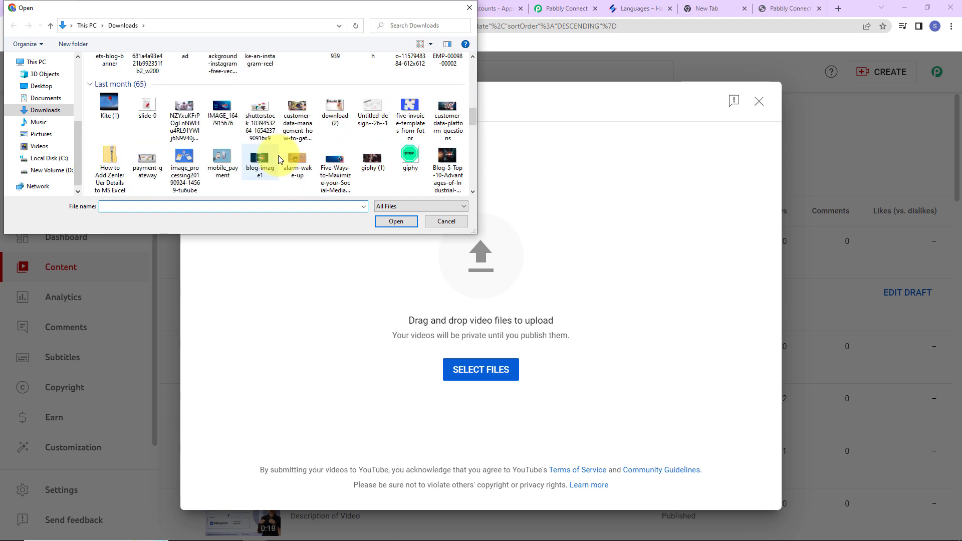
pyautogui.click(264, 81)
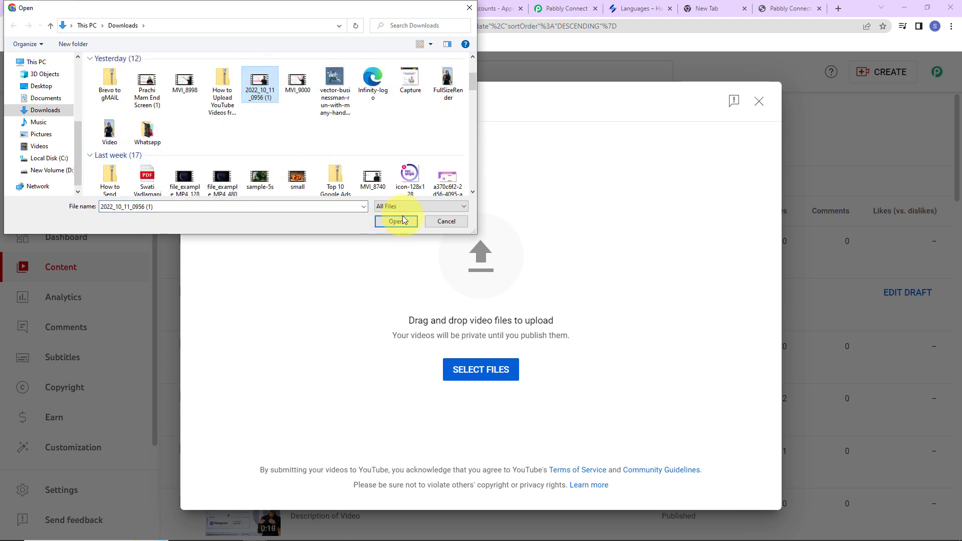
pyautogui.click(396, 222)
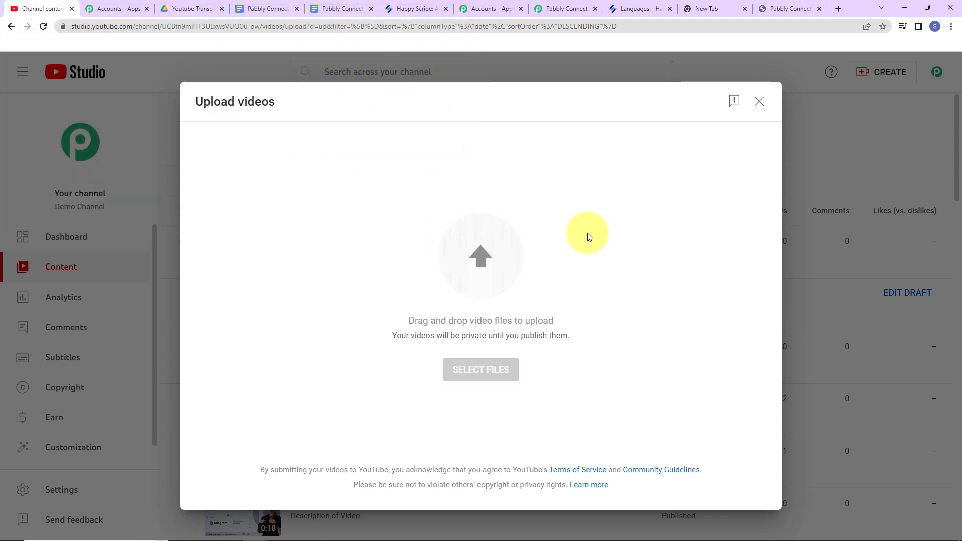
# Fill in the video details with title New Integration and description "All about integration", and mark it as not made for kids
pyautogui.click(291, 338)
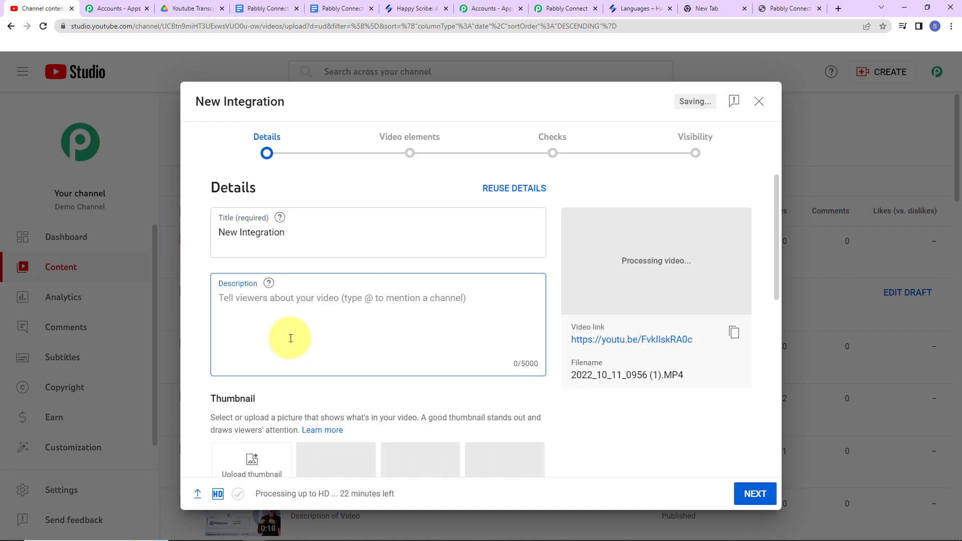
pyautogui.write('All about')
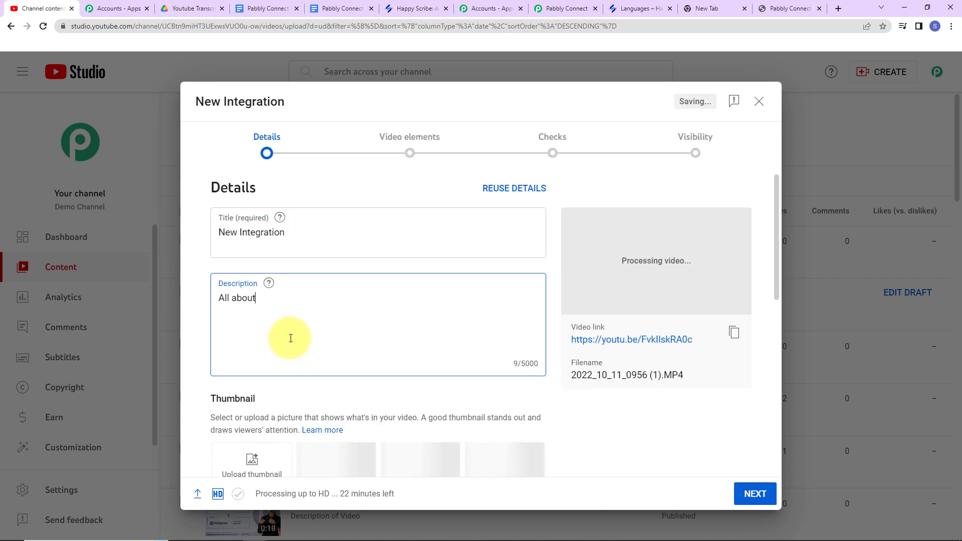
pyautogui.write(' integration')
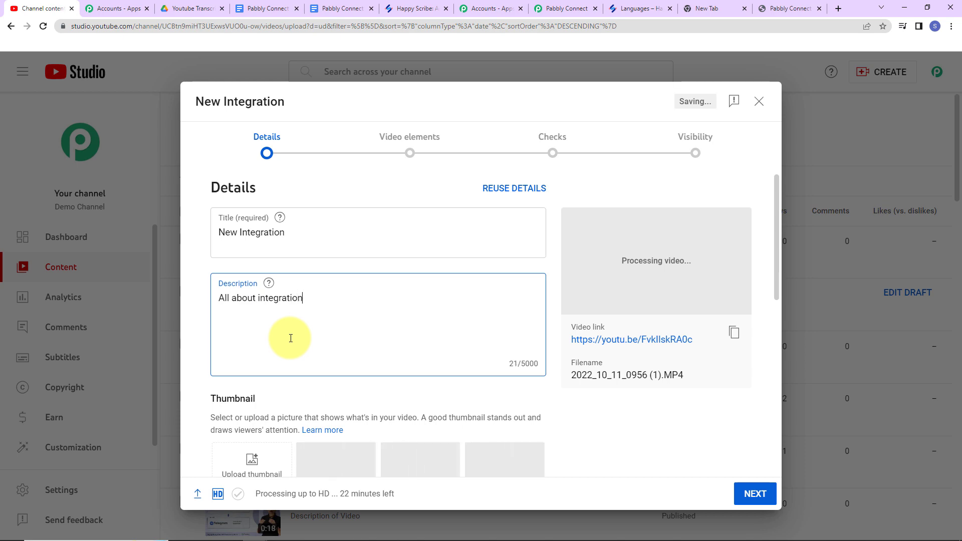
pyautogui.click(754, 493)
pyautogui.scroll(-1, 692, 415)
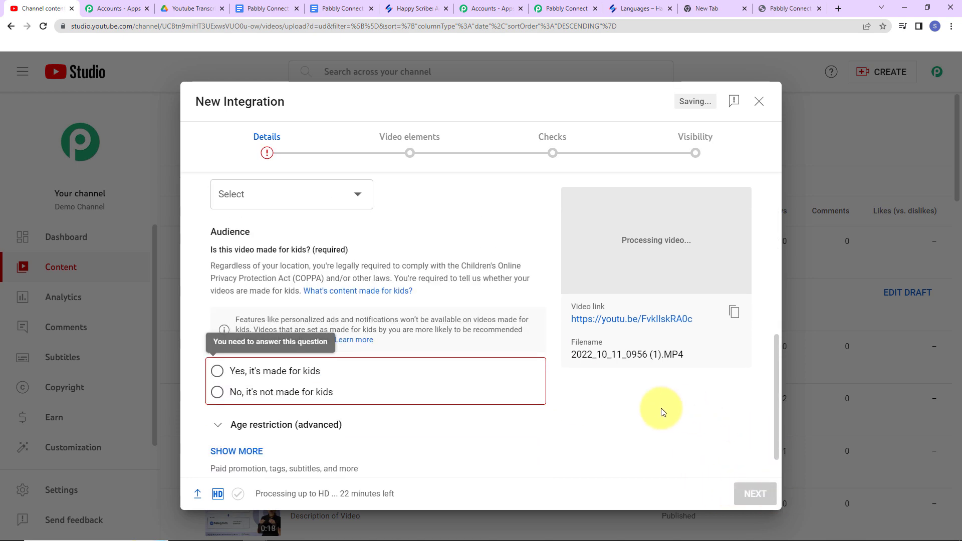
pyautogui.click(217, 392)
# Proceed through the video elements and checks without changes, publish the video with Public visibility, and dismiss the published notice
pyautogui.click(765, 500)
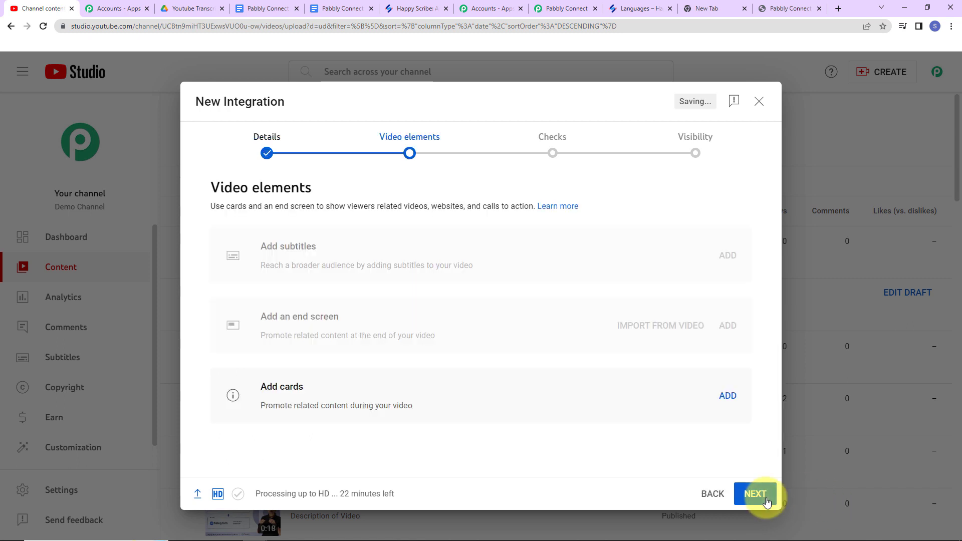
pyautogui.click(767, 501)
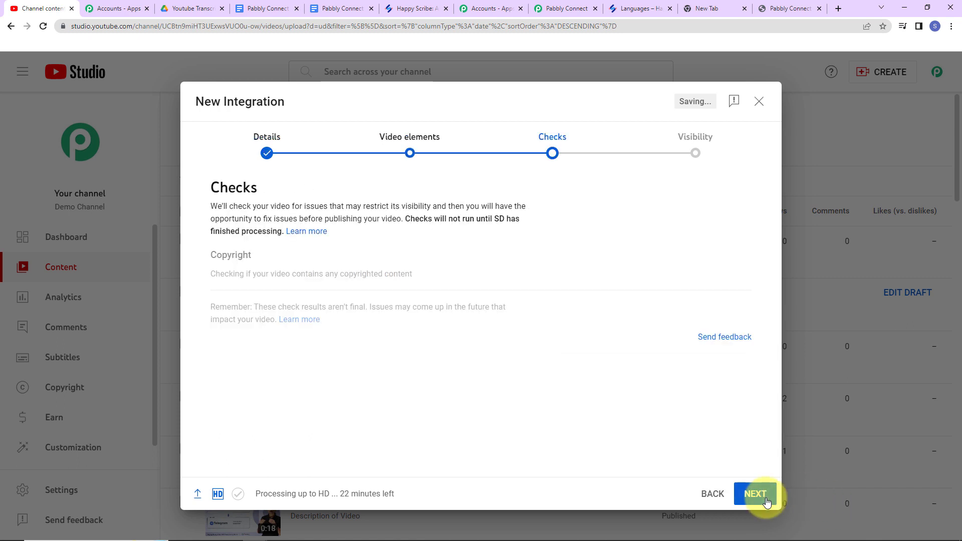
pyautogui.click(766, 501)
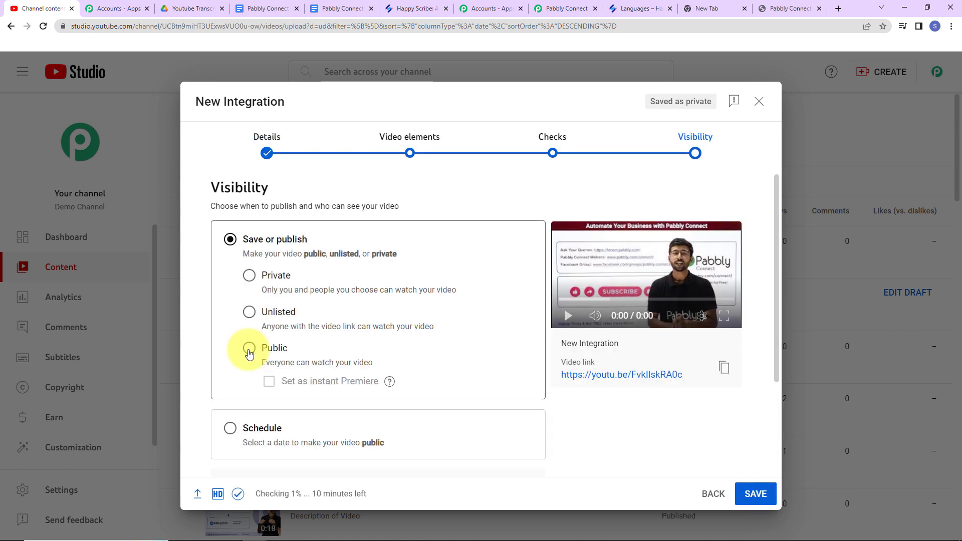
pyautogui.click(249, 349)
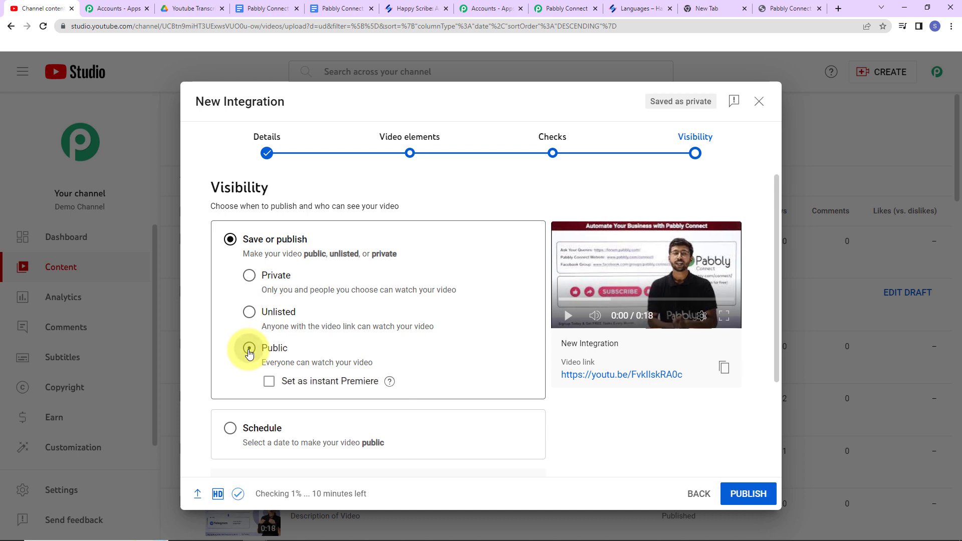
pyautogui.click(740, 494)
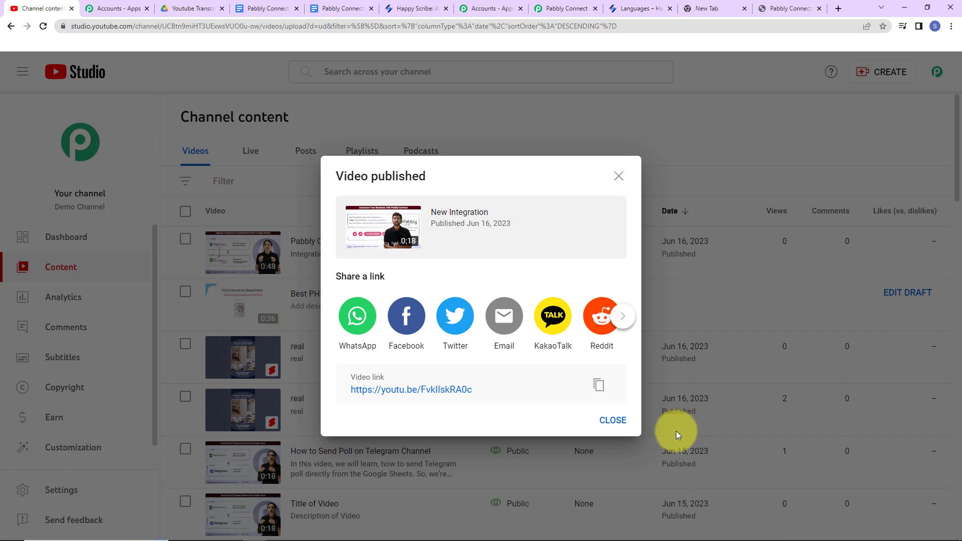
pyautogui.click(611, 193)
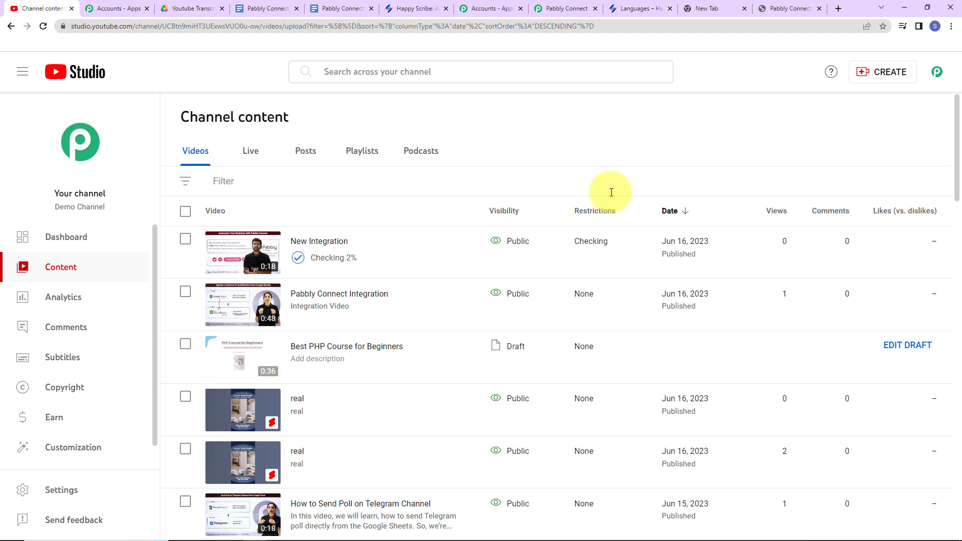
# Return to the Pabbly Connect workflow and review it from the Google Drive upload action back to the YouTube trigger
pyautogui.hotkey('ctrl', '3')
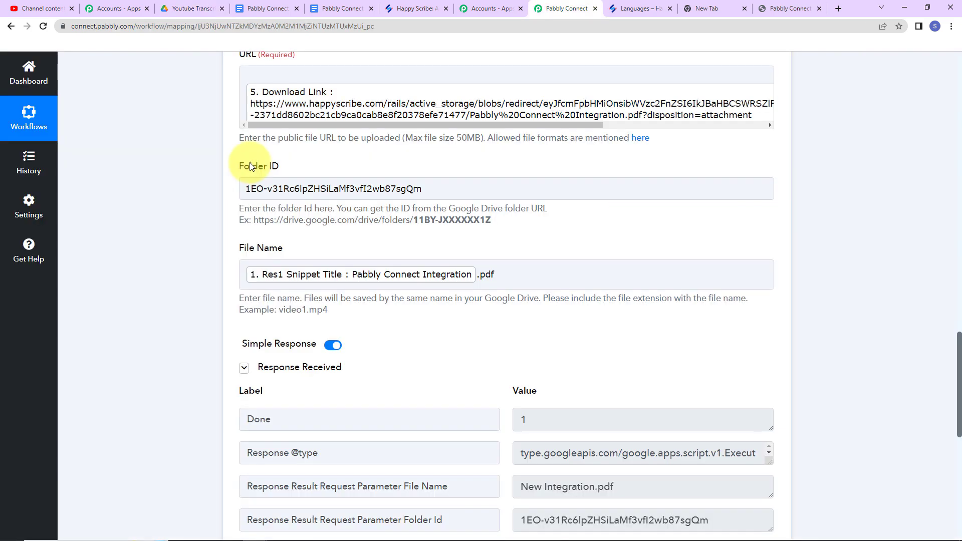
pyautogui.scroll(10, 238, 155)
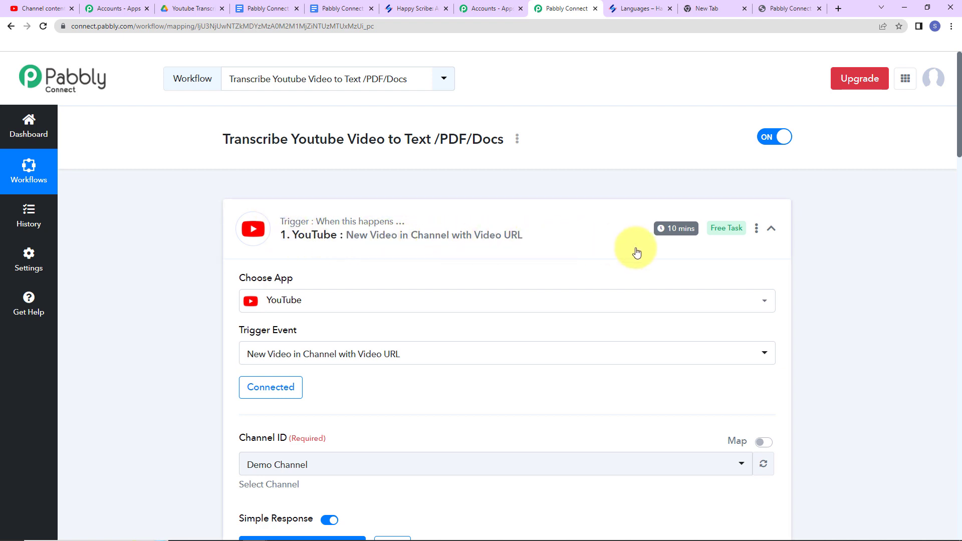
# Collapse the YouTube trigger and the Google Drive upload action while reviewing the workflow's step sequence
pyautogui.click(770, 229)
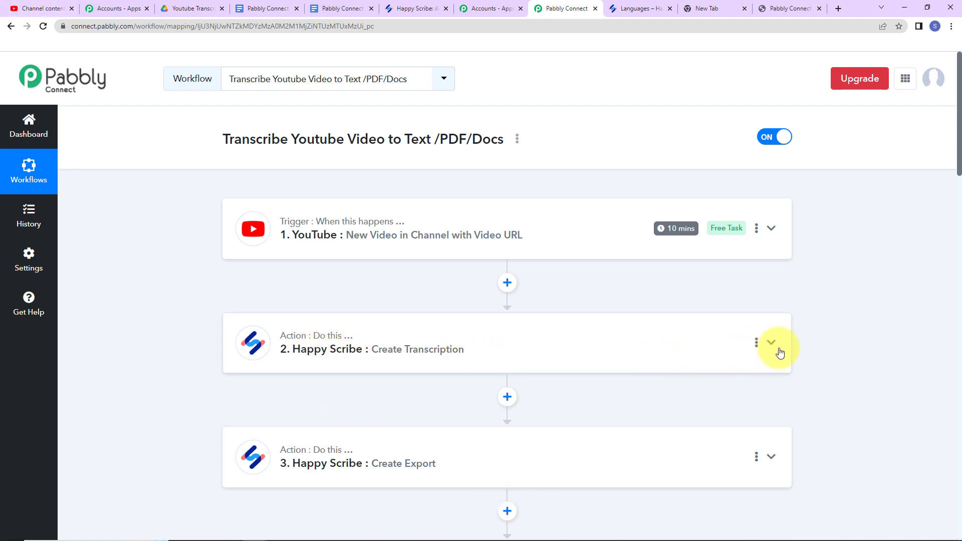
pyautogui.scroll(-2, 712, 403)
pyautogui.scroll(-2, 427, 365)
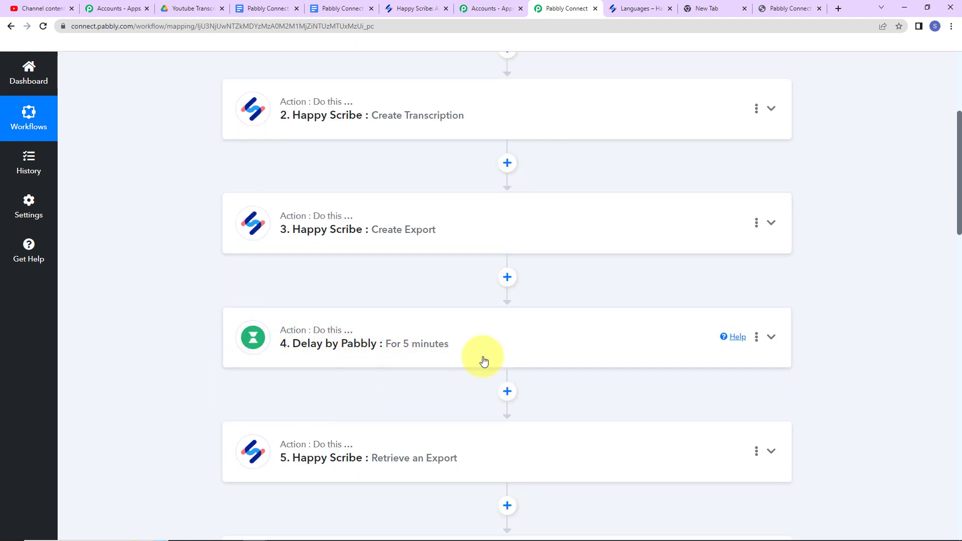
pyautogui.scroll(-2, 485, 358)
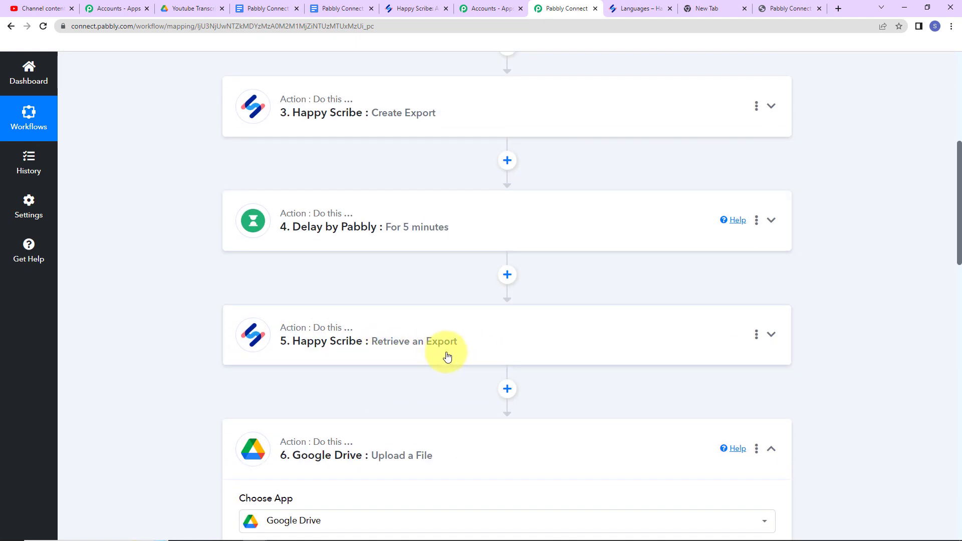
pyautogui.scroll(-4, 446, 356)
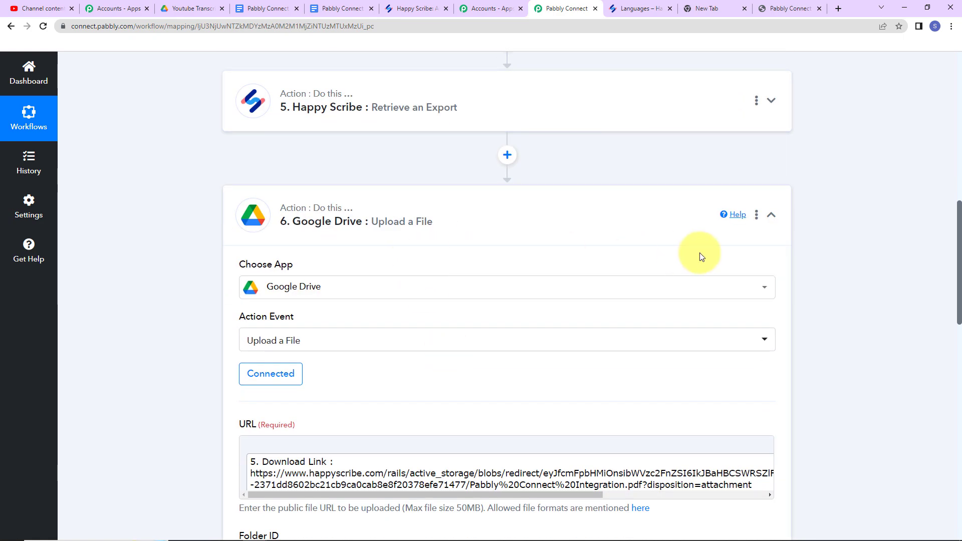
pyautogui.click(770, 214)
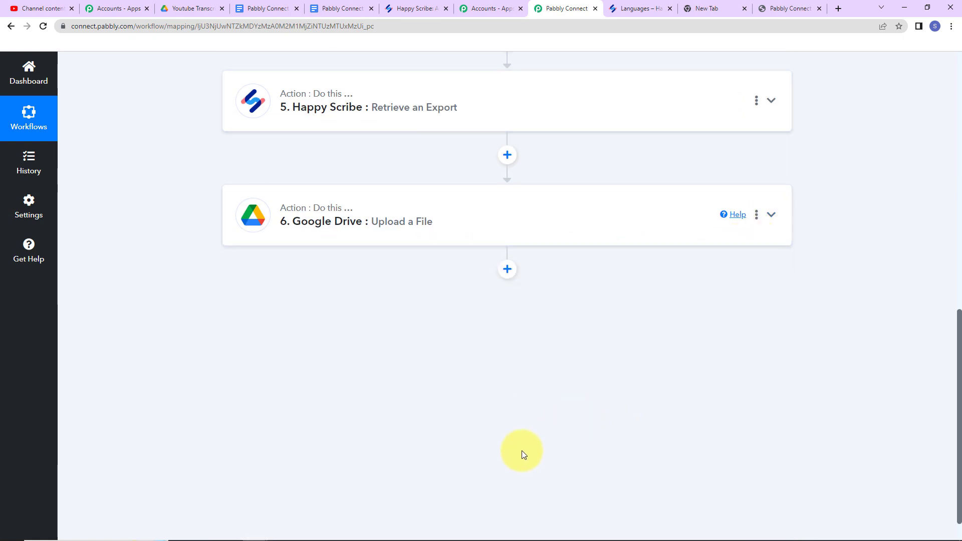
pyautogui.scroll(10, 519, 453)
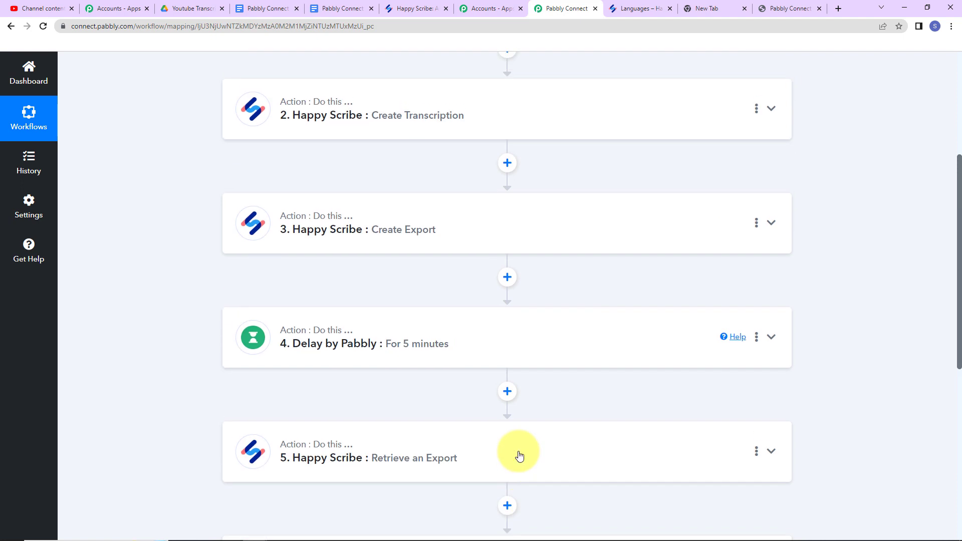